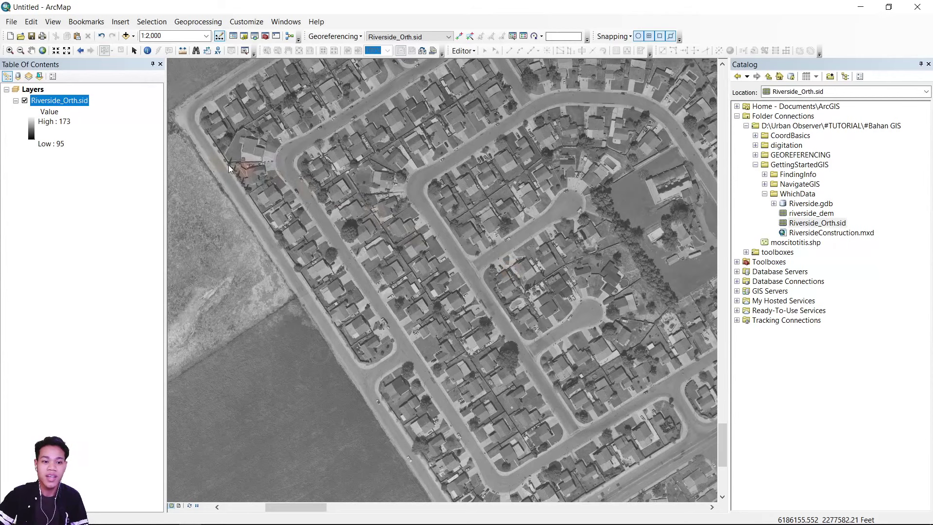
Step: Copy the XY coordinate system name from the source properties of the Riverside_Orth.sid layer
{"action": "left_click", "coordinate": [62, 99]}
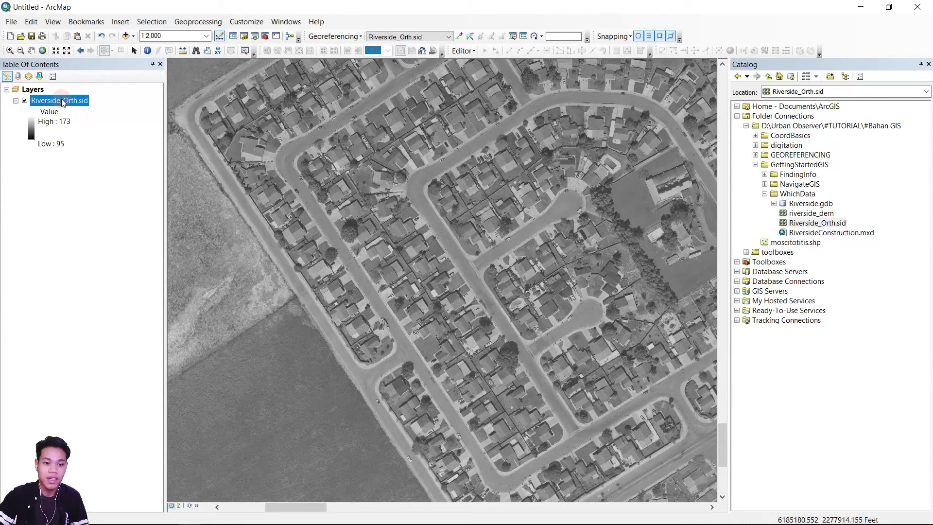
{"action": "right_click", "coordinate": [63, 100]}
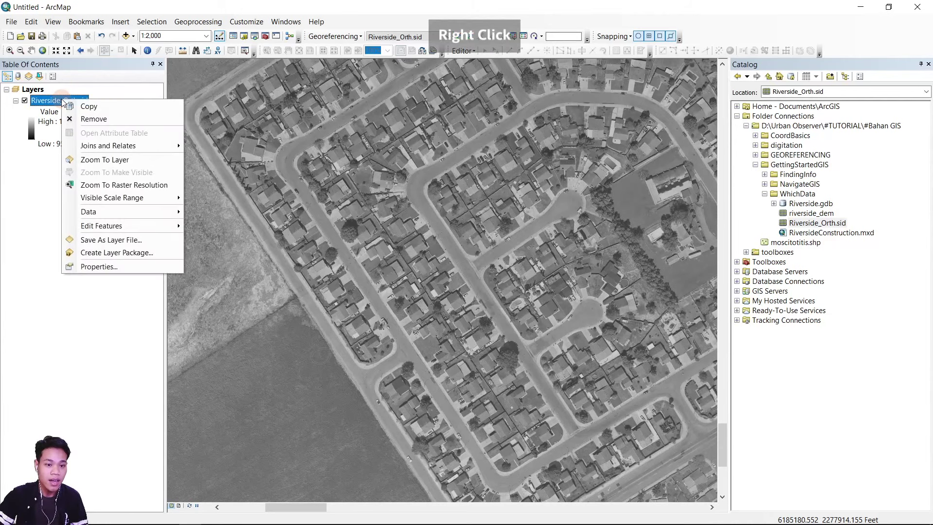
{"action": "left_click", "coordinate": [99, 261]}
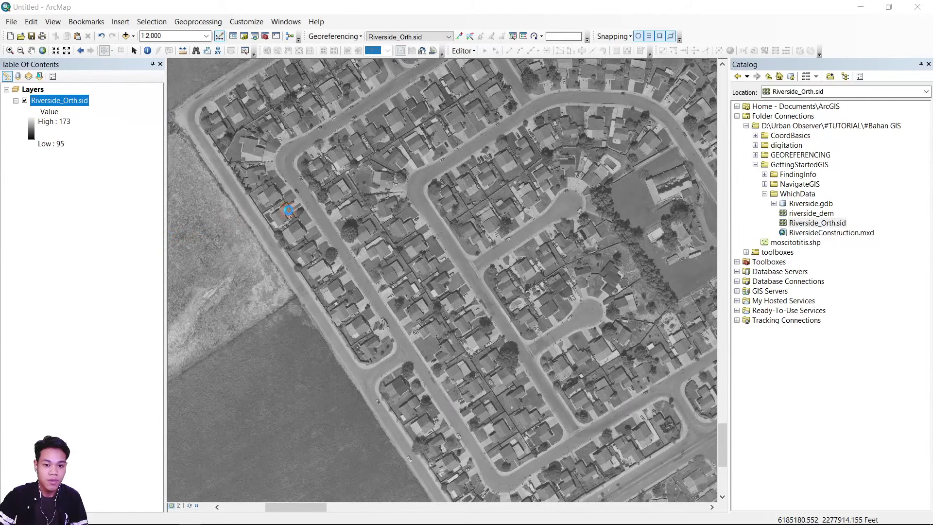
{"action": "scroll", "coordinate": [314, 206], "scroll_direction": "down", "scroll_amount": 5}
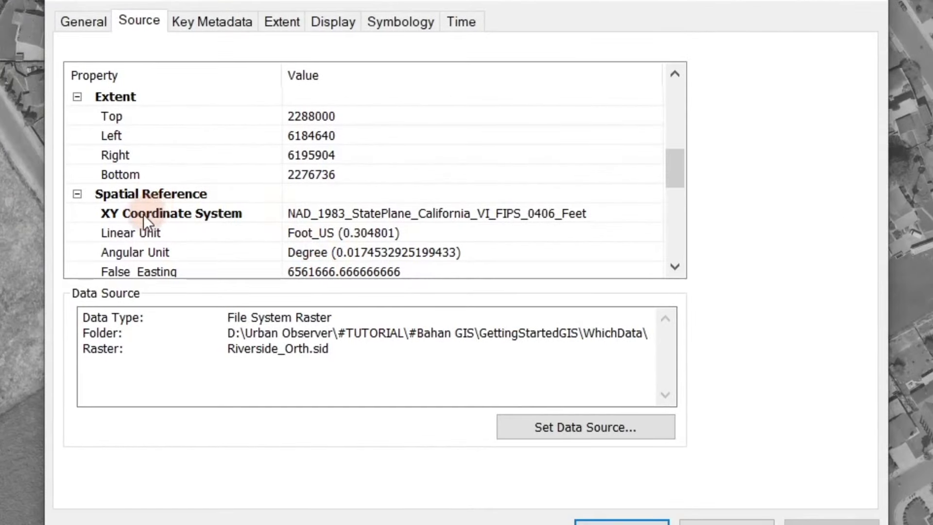
{"action": "left_click", "coordinate": [299, 210]}
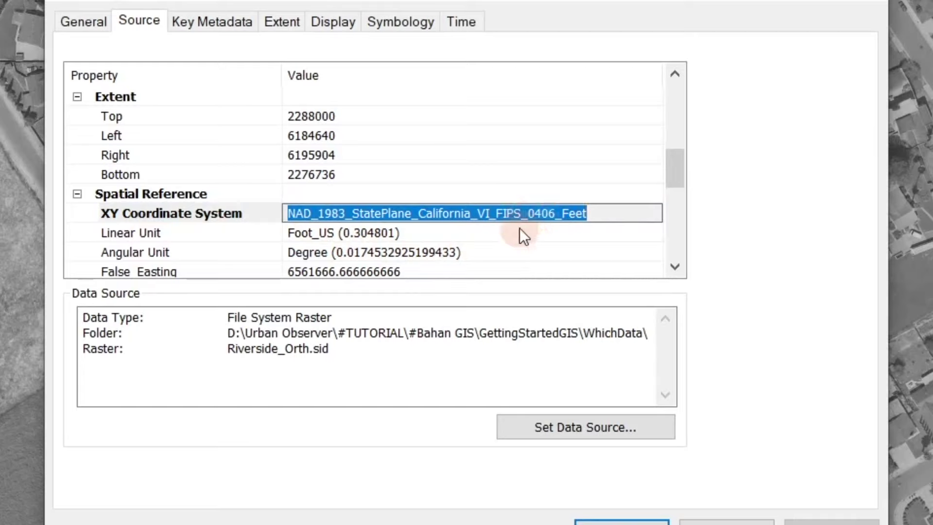
{"action": "key", "text": "ctrl+c"}
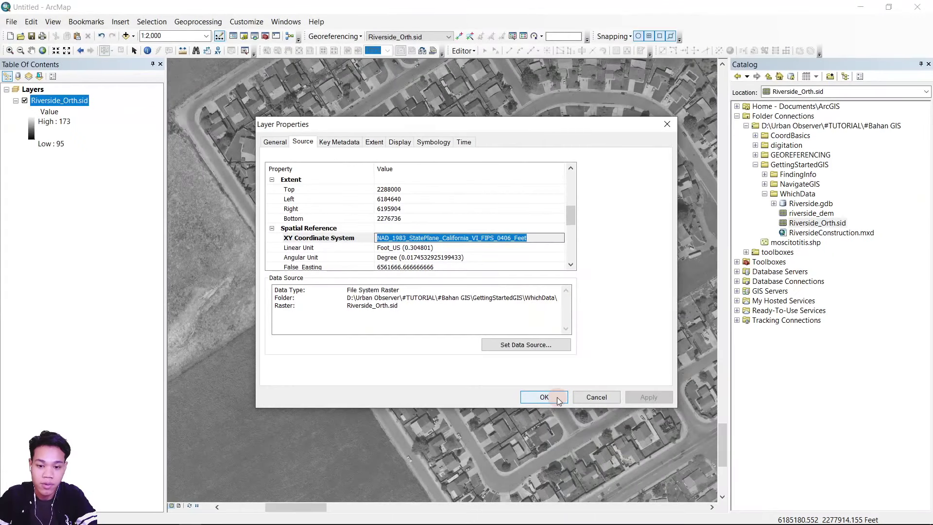
{"action": "left_click", "coordinate": [622, 523]}
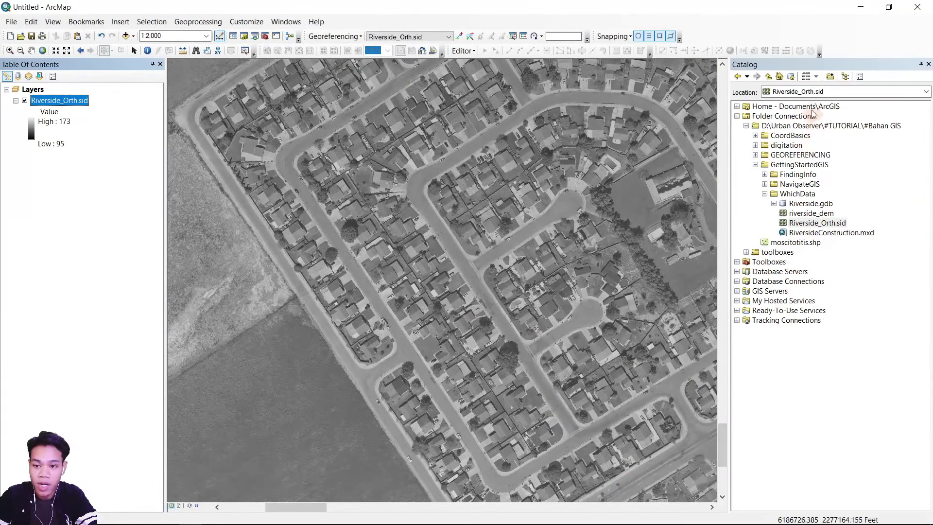
Step: Start a new shapefile in the digitation folder, named building, with the Polygon feature type
{"action": "left_click", "coordinate": [790, 145]}
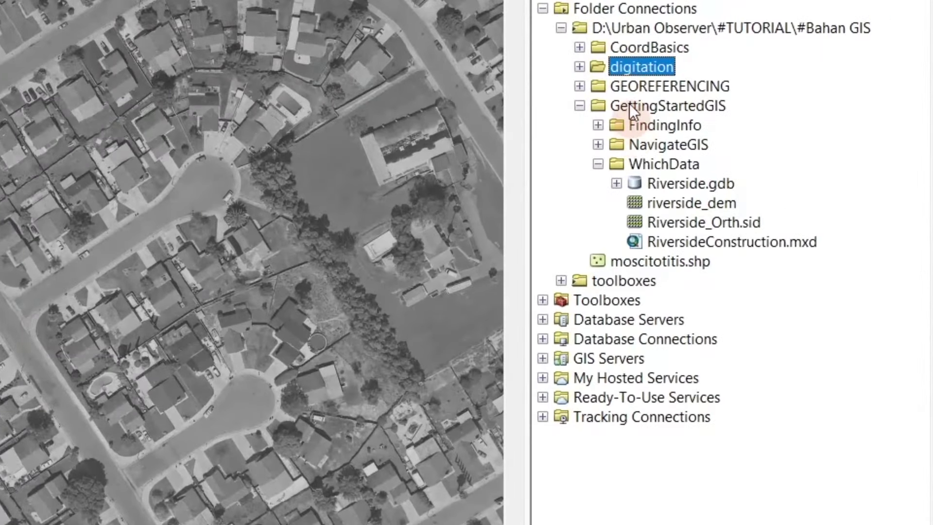
{"action": "right_click", "coordinate": [634, 69]}
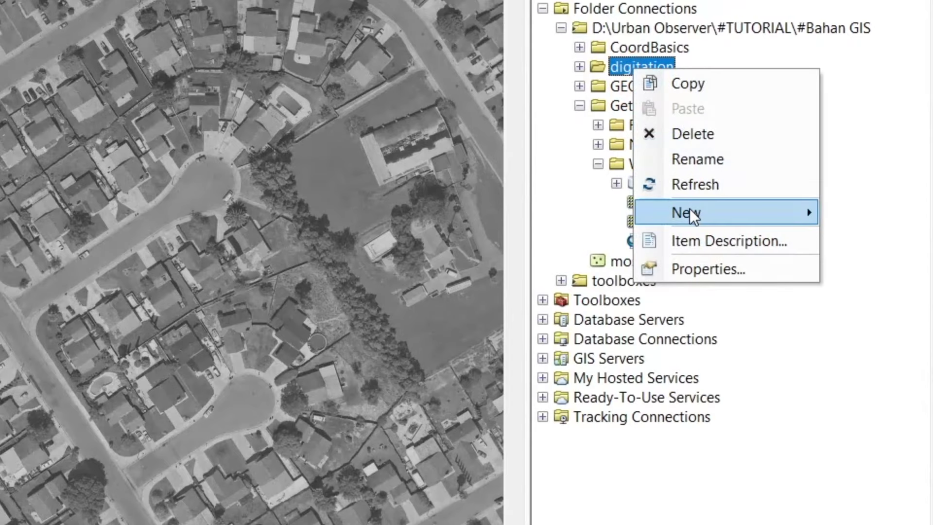
{"action": "mouse_move", "coordinate": [689, 208]}
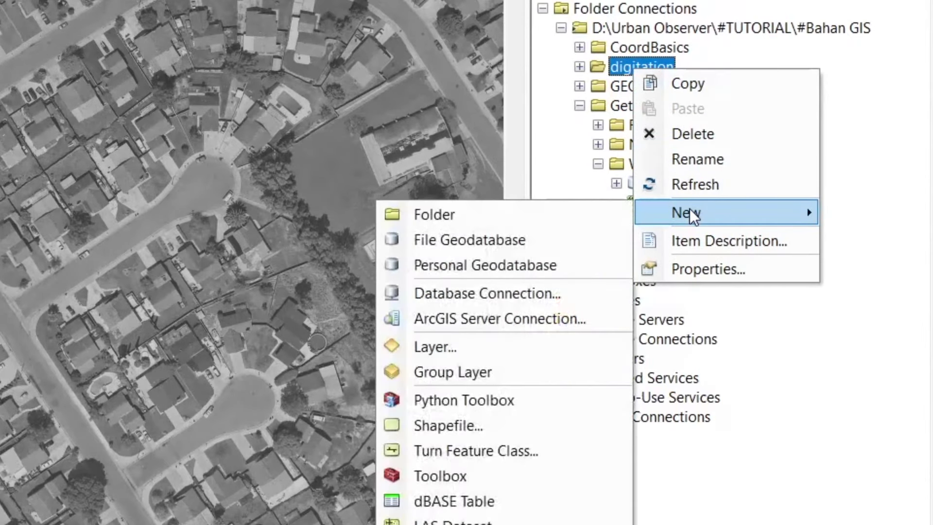
{"action": "left_click", "coordinate": [448, 426]}
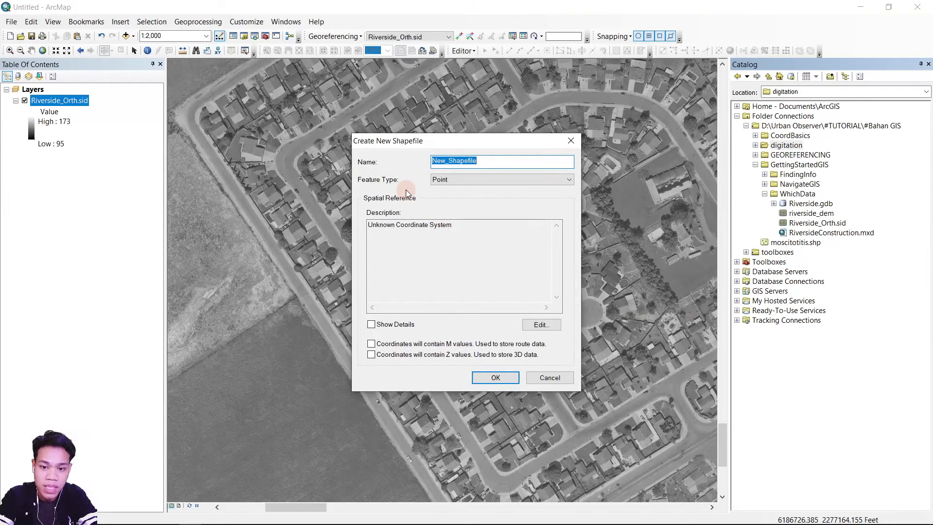
{"action": "type", "text": "B"}
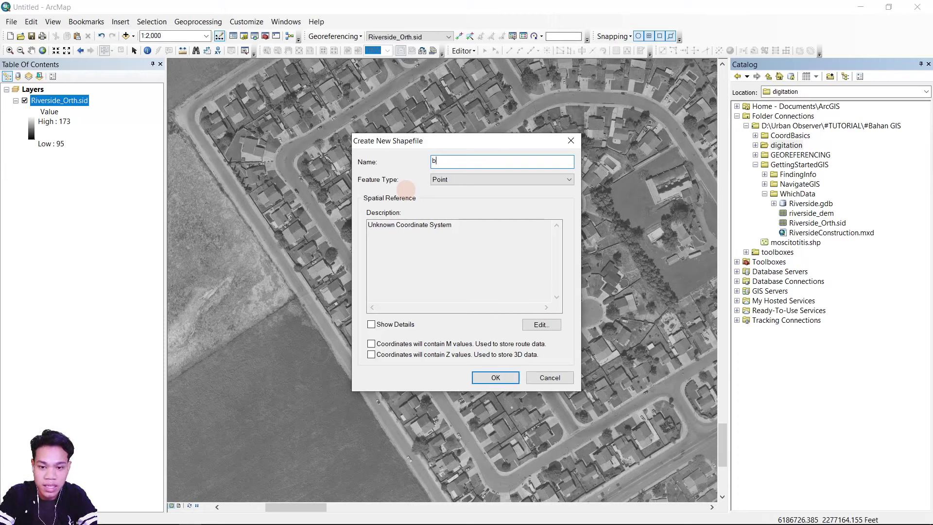
{"action": "key", "text": "BackSpace"}
{"action": "type", "text": "b"}
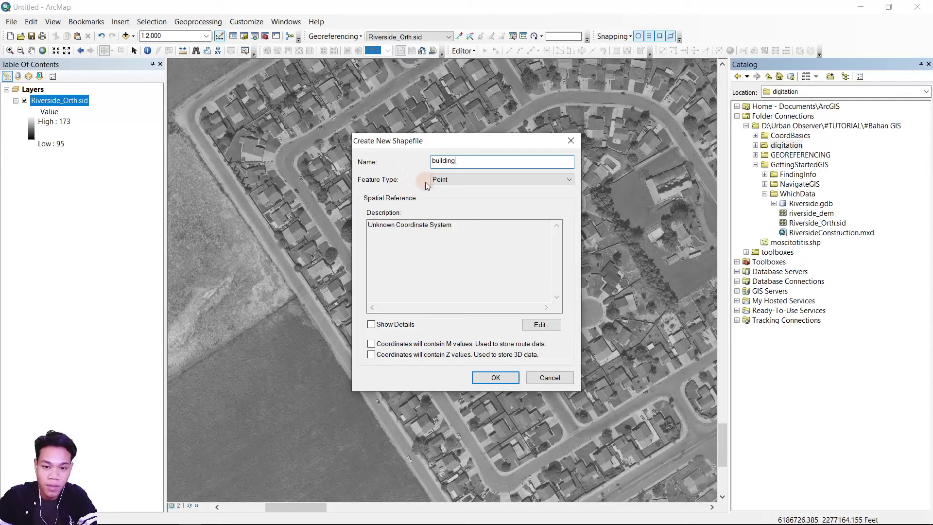
{"action": "left_click", "coordinate": [442, 181]}
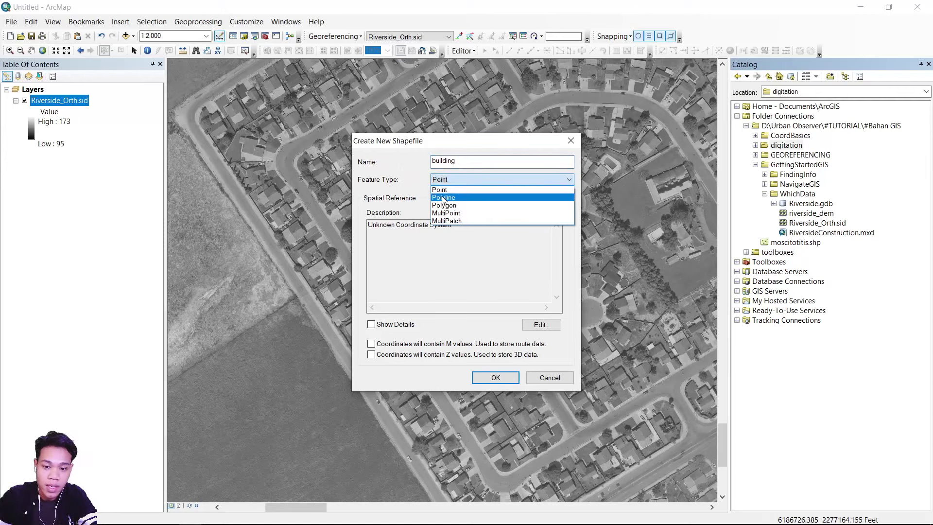
{"action": "left_click", "coordinate": [443, 205]}
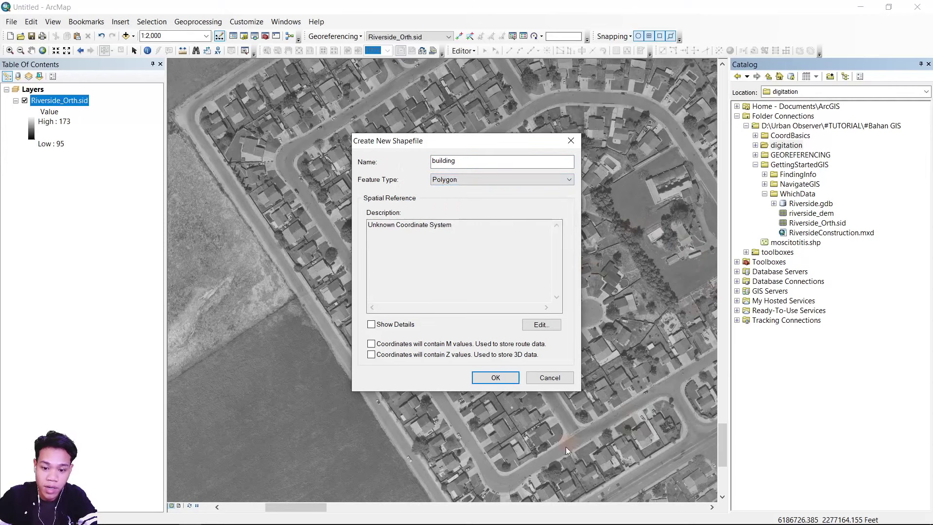
Step: Assign the NAD 1983 StatePlane California VI FIPS 0406 (US Feet) coordinate system to the new shapefile and create it
{"action": "left_click", "coordinate": [541, 324]}
{"action": "key", "text": "ctrl+v"}
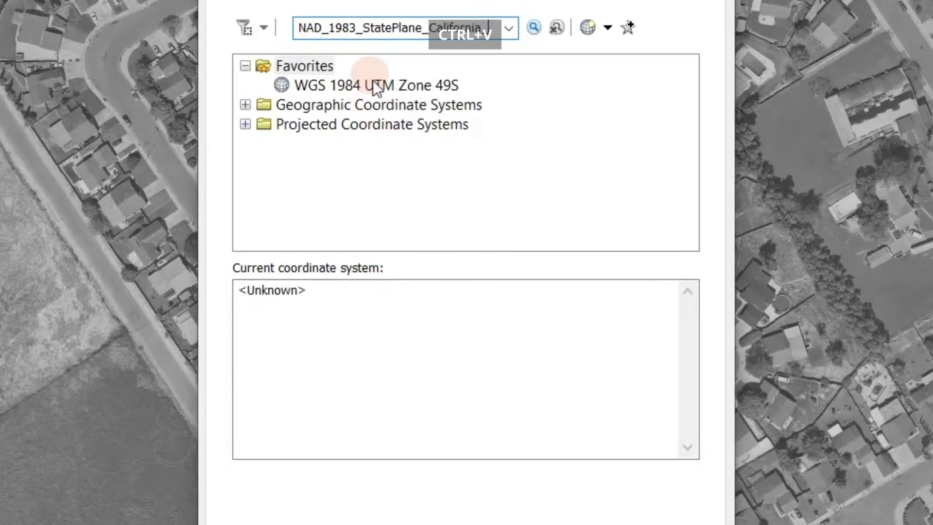
{"action": "left_click", "coordinate": [549, 224]}
{"action": "key", "text": "Return"}
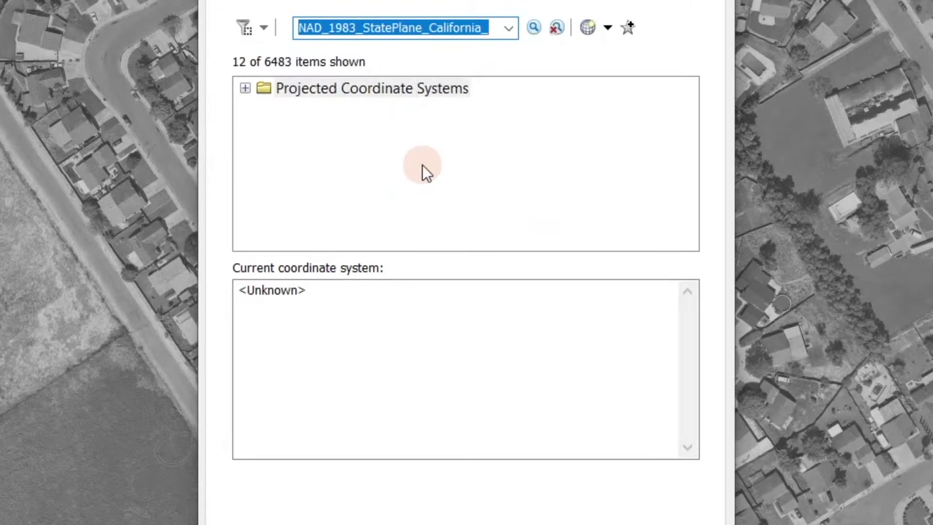
{"action": "left_click", "coordinate": [245, 88]}
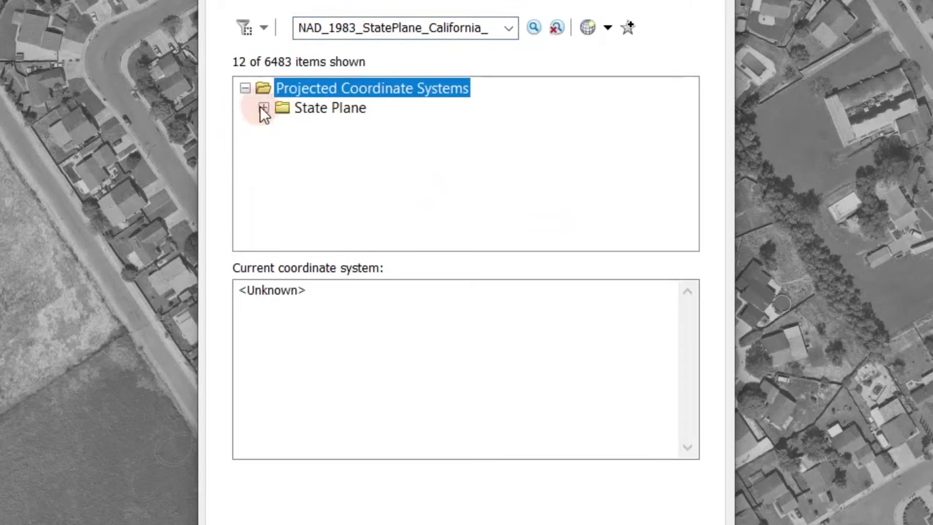
{"action": "left_click", "coordinate": [263, 107]}
{"action": "left_click", "coordinate": [282, 145]}
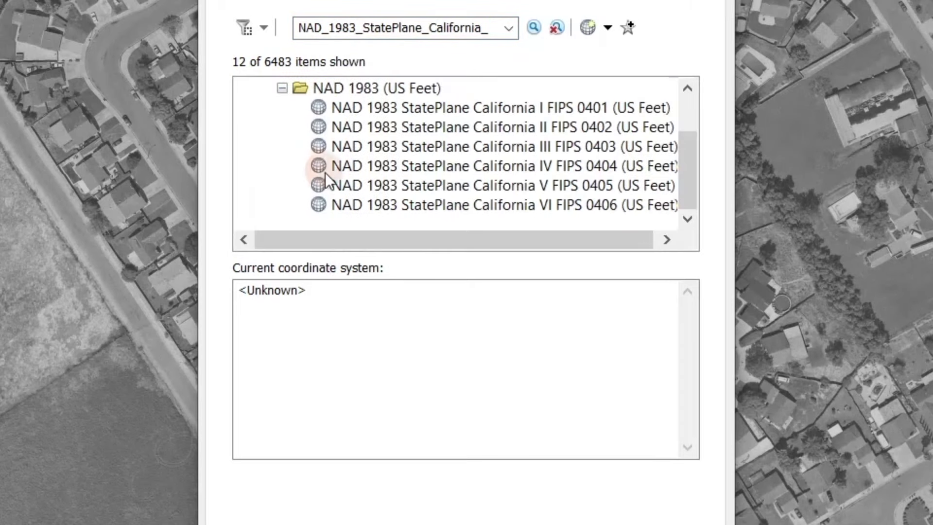
{"action": "left_click", "coordinate": [504, 207]}
{"action": "left_click", "coordinate": [526, 413]}
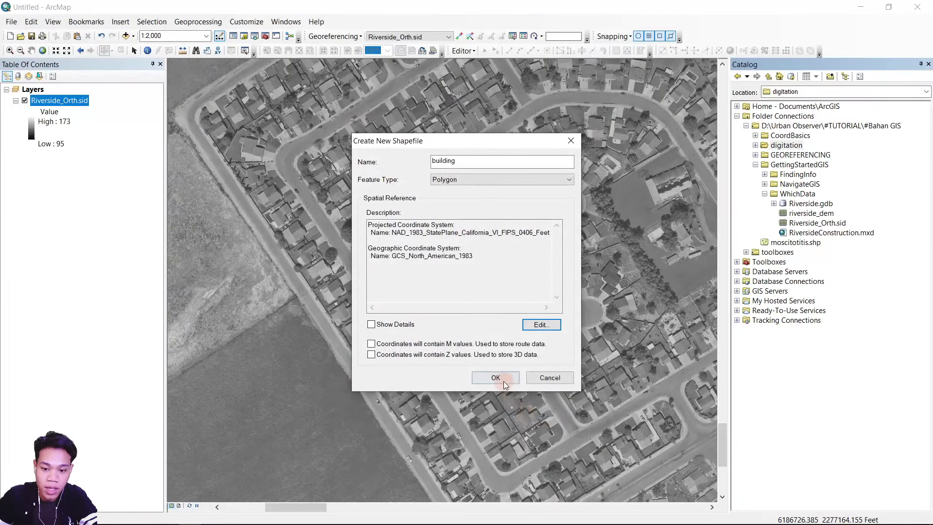
{"action": "left_click", "coordinate": [498, 378]}
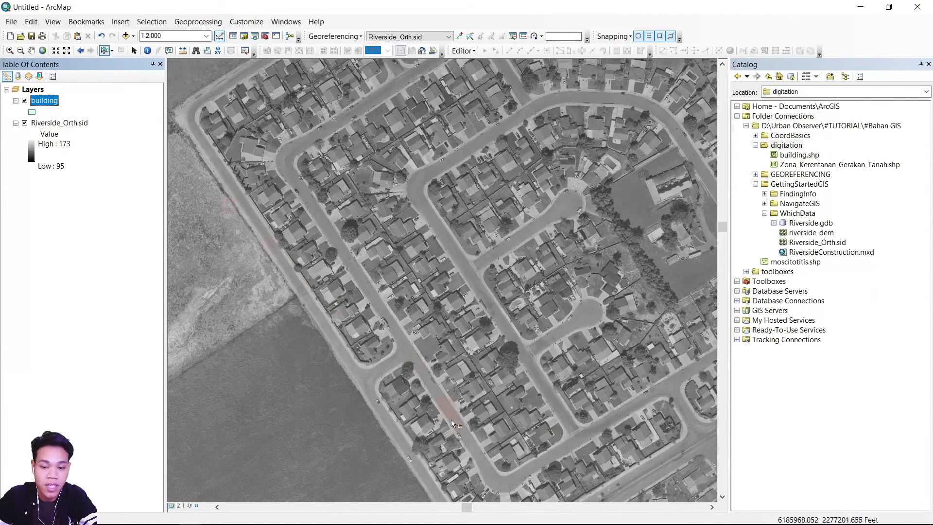
Step: Start an edit session over the residential block near the image's southern edge and open the Create Features window
{"action": "scroll", "coordinate": [451, 419], "scroll_direction": "down", "scroll_amount": 2}
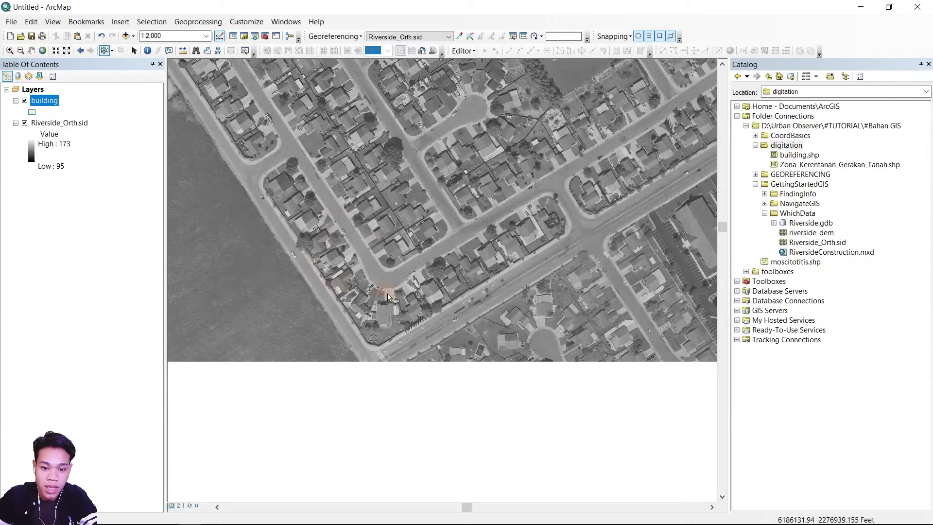
{"action": "scroll", "coordinate": [386, 297], "scroll_direction": "down", "scroll_amount": 3}
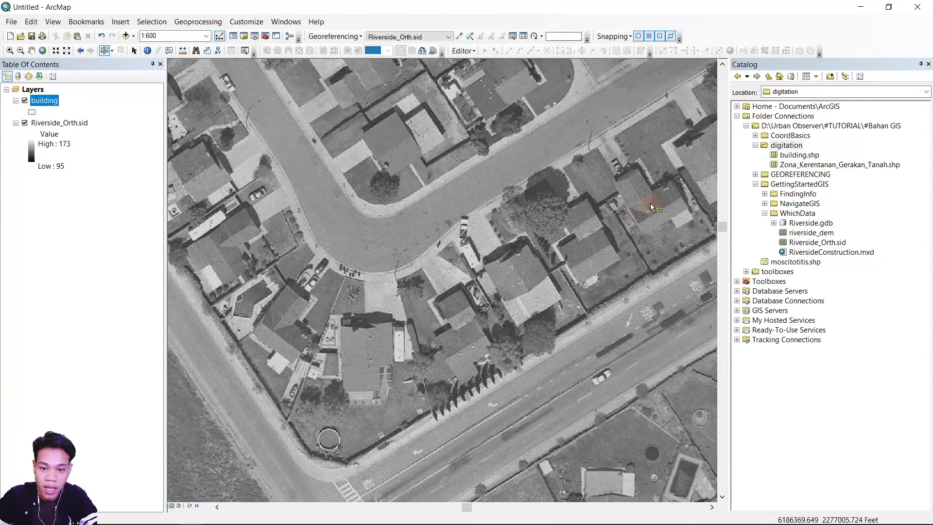
{"action": "left_click_drag", "start_coordinate": [650, 203], "coordinate": [554, 196]}
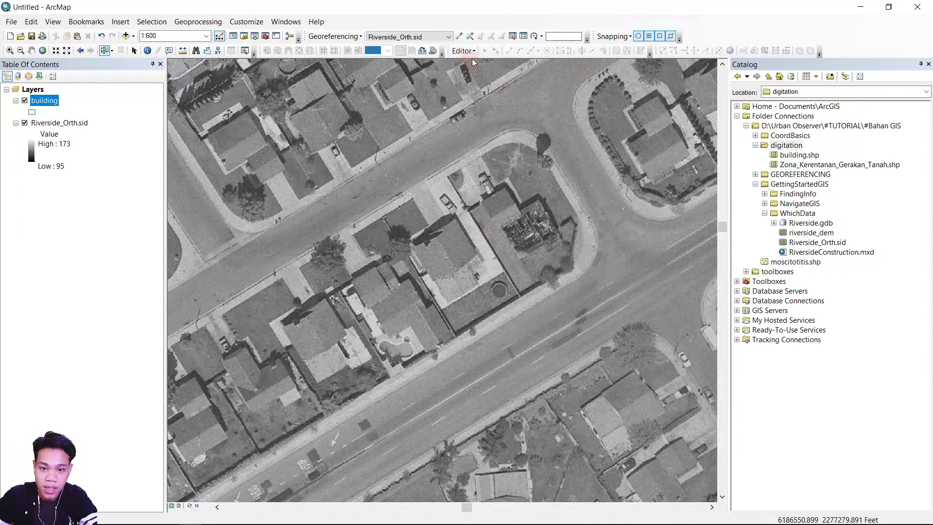
{"action": "left_click", "coordinate": [460, 51]}
{"action": "left_click", "coordinate": [486, 63]}
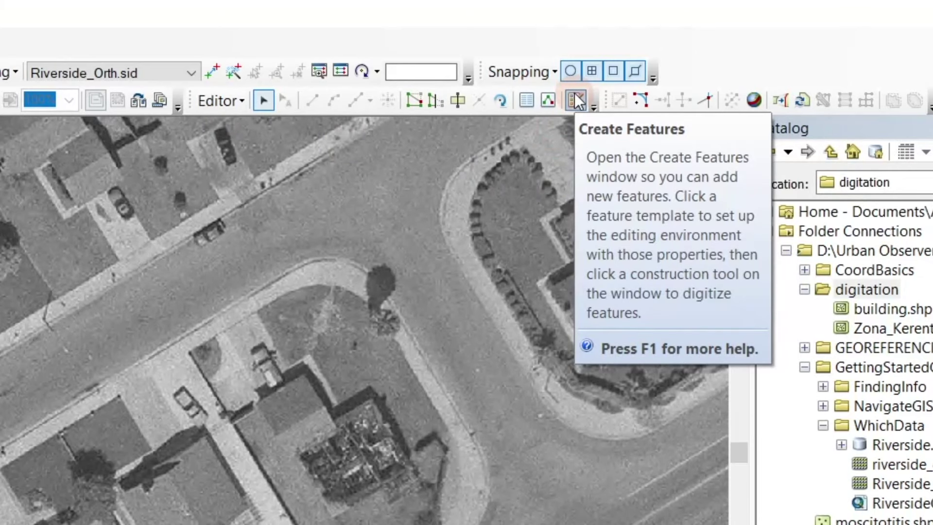
{"action": "left_click", "coordinate": [575, 97]}
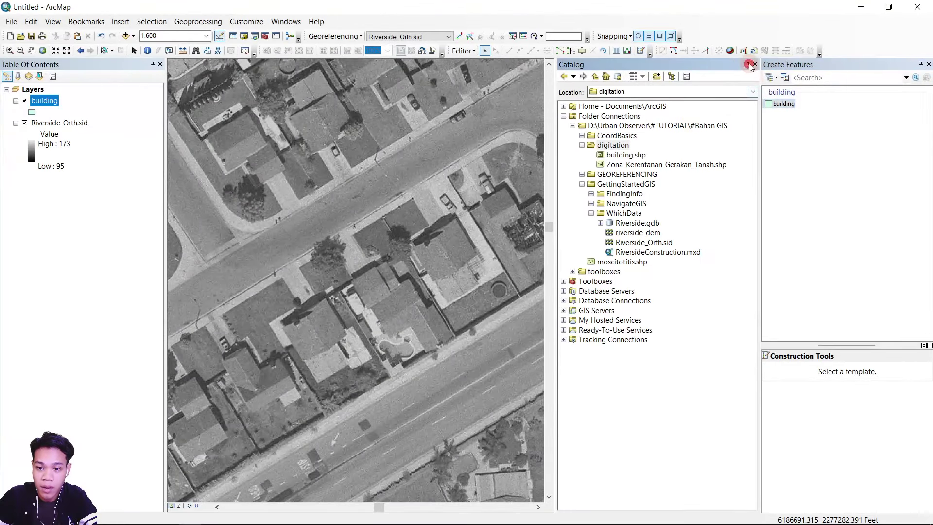
Step: Auto-hide the Catalog window and choose the building template with the Polygon construction tool
{"action": "left_click", "coordinate": [748, 65]}
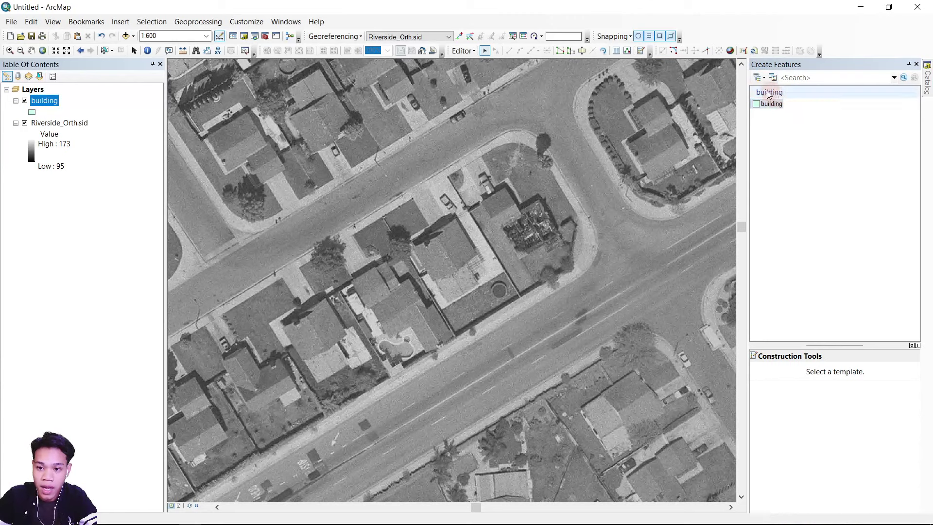
{"action": "left_click", "coordinate": [49, 102]}
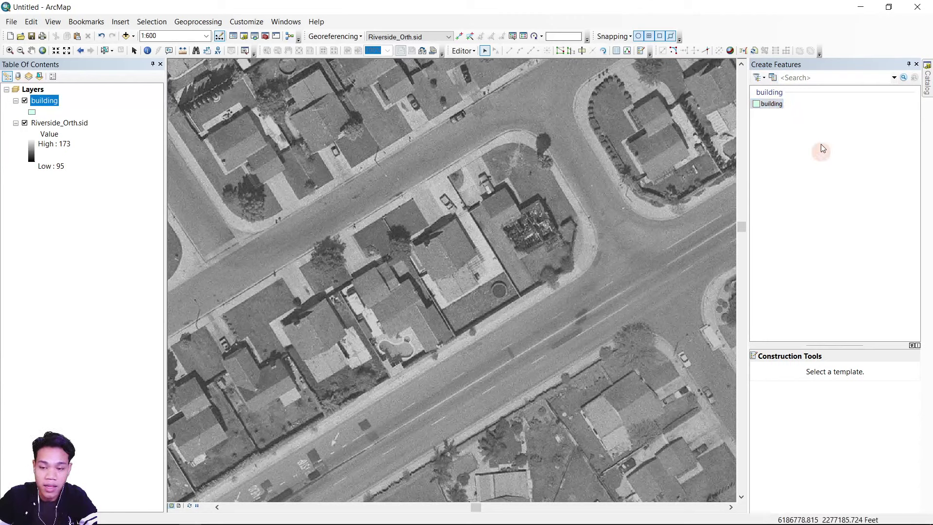
{"action": "left_click", "coordinate": [765, 106]}
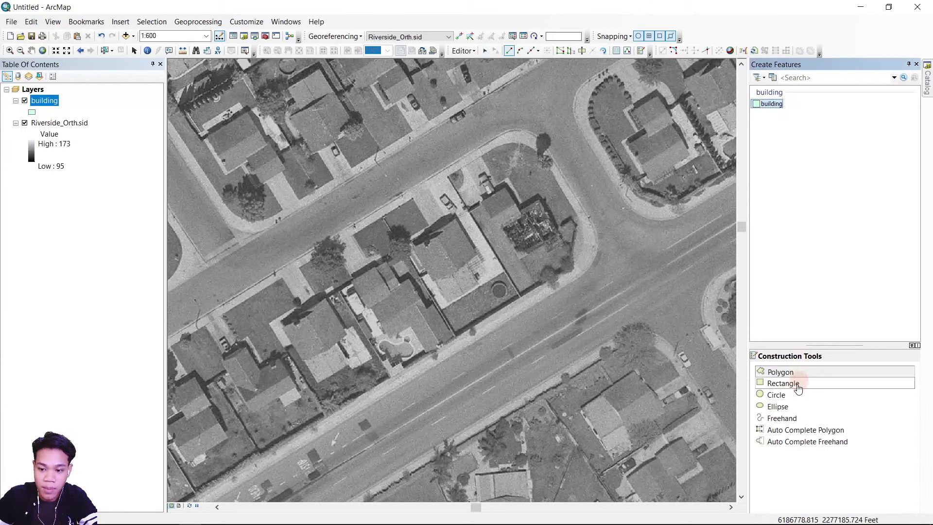
{"action": "left_click", "coordinate": [797, 370]}
{"action": "left_click", "coordinate": [781, 373]}
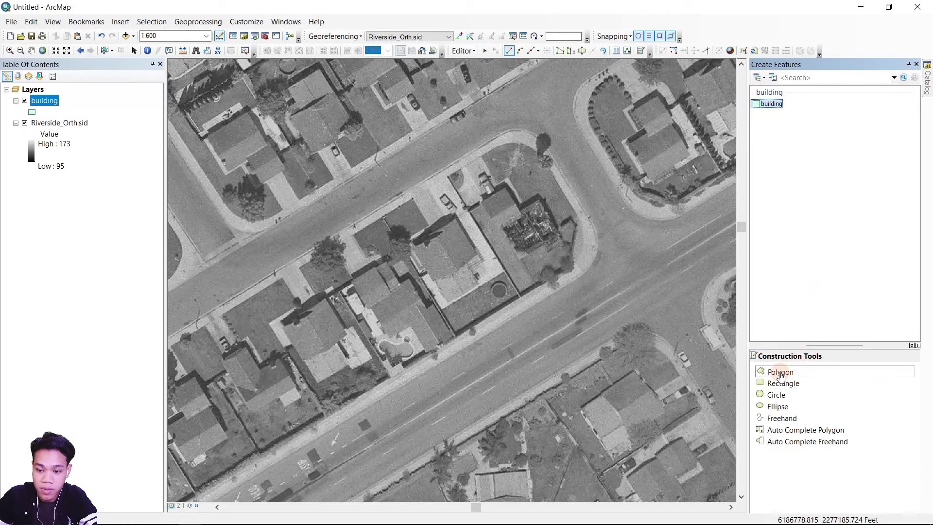
Step: Trace the roof outline of the house at the block's eastern corner as a building polygon, using right-angle segments
{"action": "scroll", "coordinate": [548, 175], "scroll_direction": "up", "scroll_amount": 3}
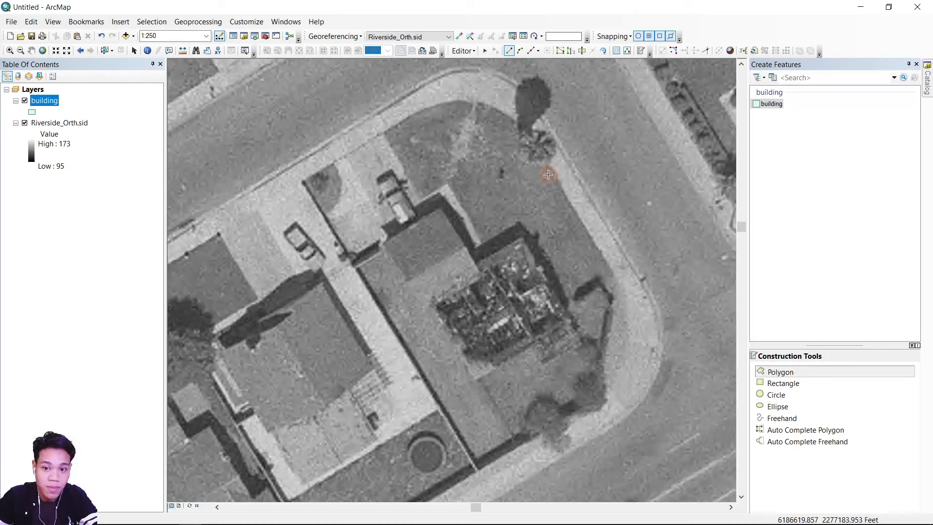
{"action": "left_click", "coordinate": [539, 50]}
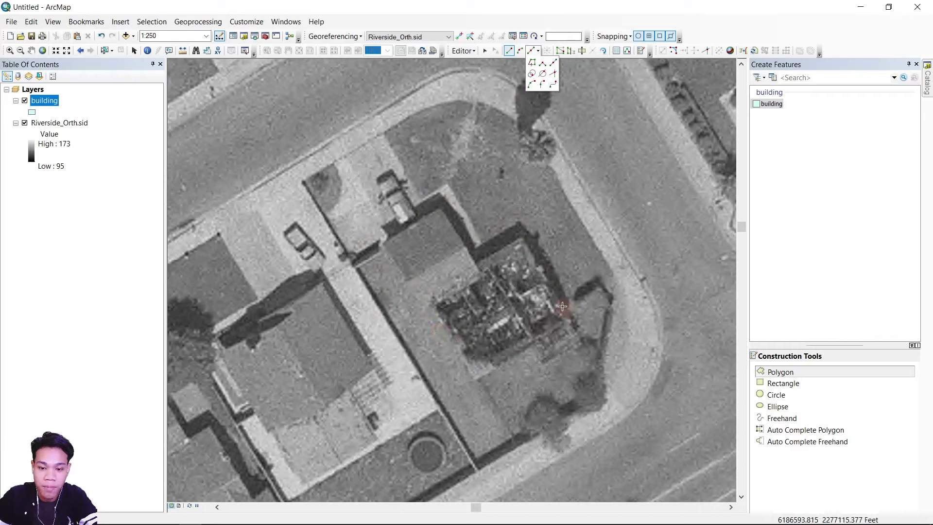
{"action": "left_click", "coordinate": [543, 63]}
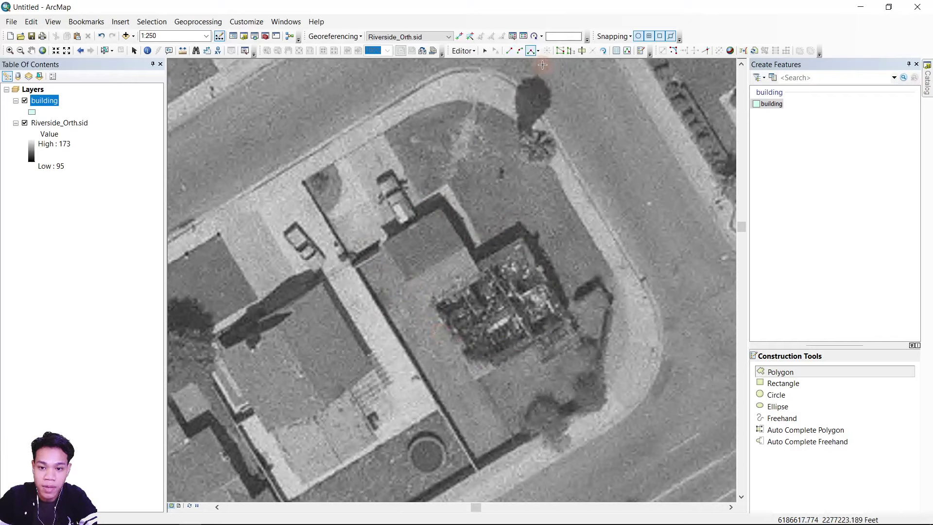
{"action": "left_click", "coordinate": [438, 206]}
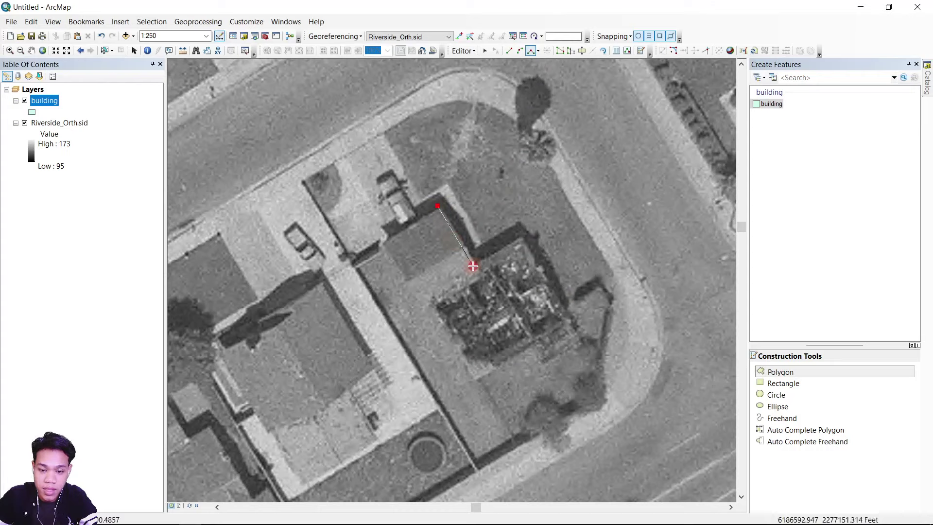
{"action": "left_click", "coordinate": [472, 266]}
{"action": "left_click", "coordinate": [522, 236]}
{"action": "left_click", "coordinate": [583, 338]}
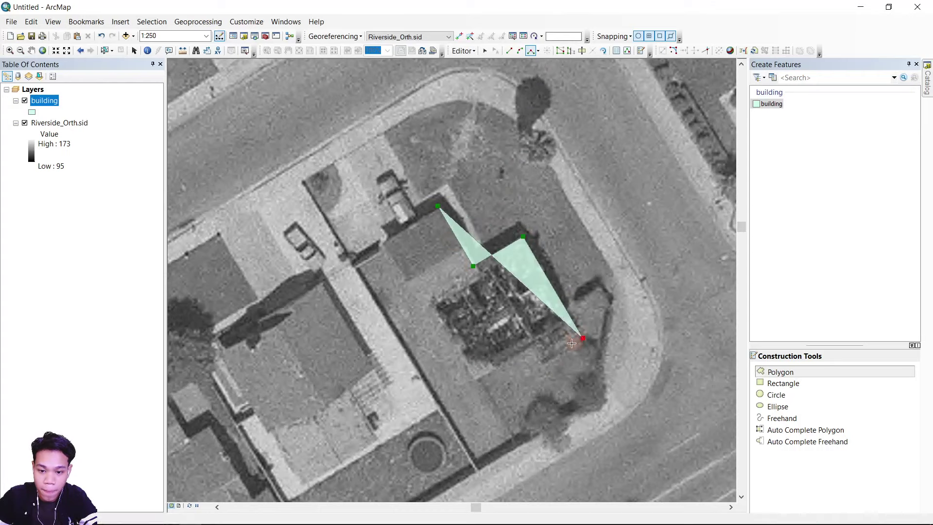
{"action": "left_click", "coordinate": [545, 360]}
{"action": "left_click", "coordinate": [536, 346]}
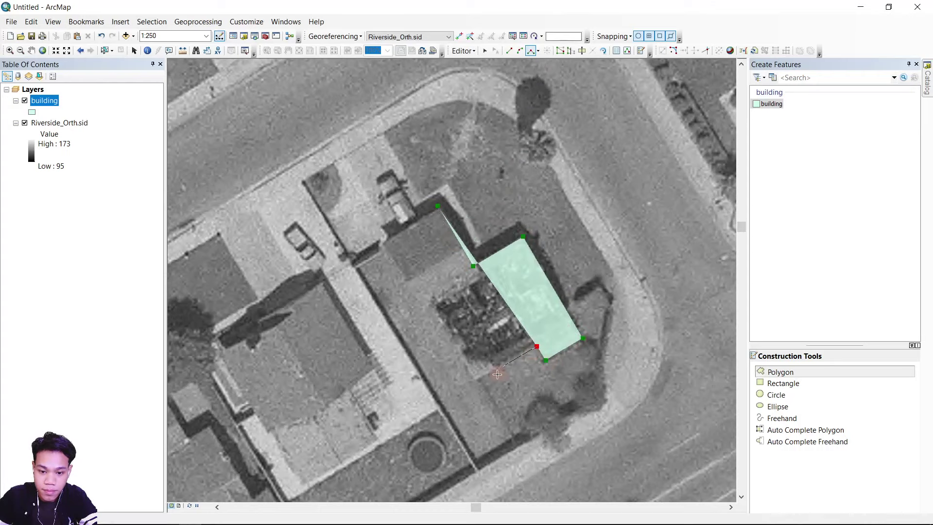
{"action": "left_click", "coordinate": [474, 383]}
{"action": "left_click", "coordinate": [430, 309]}
{"action": "left_click", "coordinate": [419, 315]}
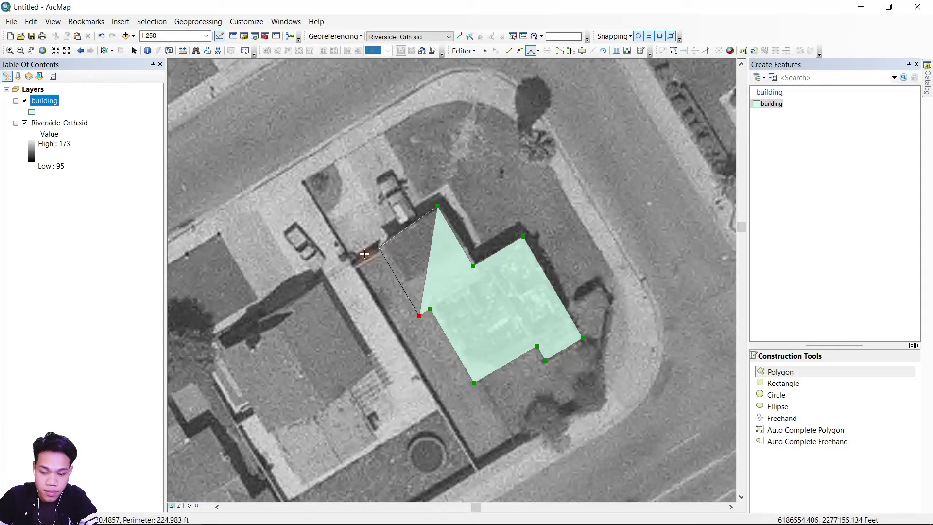
{"action": "double_click", "coordinate": [378, 245]}
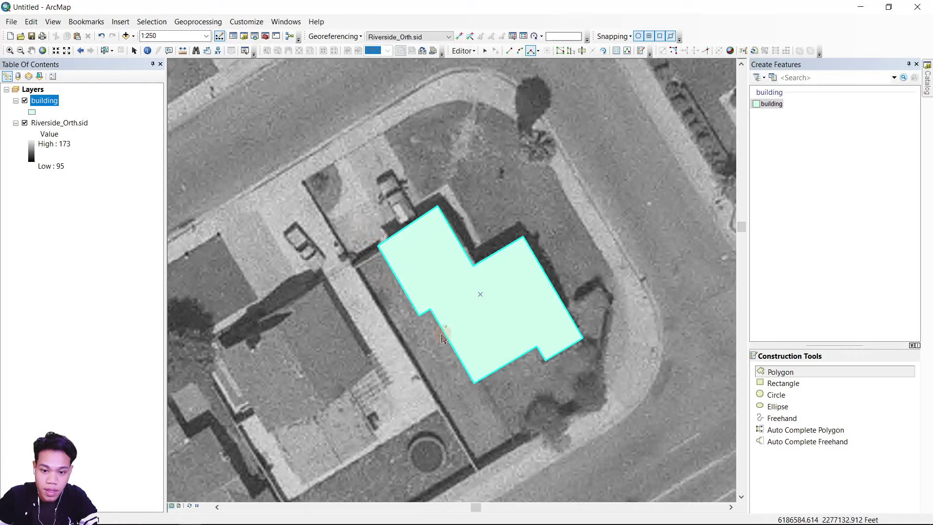
Step: Outline the neighbouring house southwest of the corner house as a second building polygon, following its roof edges
{"action": "left_click_drag", "start_coordinate": [374, 321], "coordinate": [500, 268]}
{"action": "left_click", "coordinate": [450, 225]}
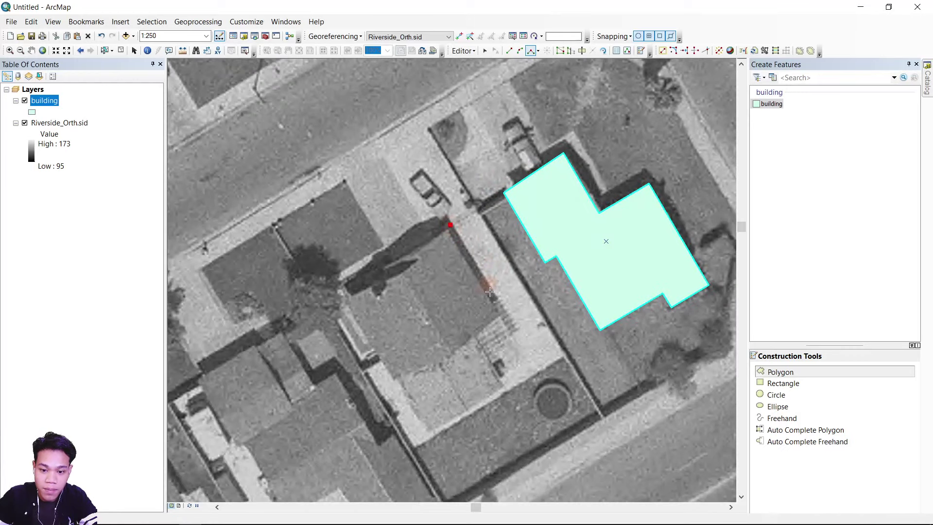
{"action": "left_click", "coordinate": [516, 341]}
{"action": "left_click", "coordinate": [491, 354]}
{"action": "left_click", "coordinate": [506, 384]}
{"action": "left_click", "coordinate": [427, 432]}
{"action": "left_click", "coordinate": [401, 378]}
{"action": "left_click", "coordinate": [389, 384]}
{"action": "double_click", "coordinate": [339, 288]}
Step: Digitize the following houses along the southern street as building polygons, working southwest toward the cul-de-sac bend
{"action": "left_click_drag", "start_coordinate": [311, 369], "coordinate": [441, 183]}
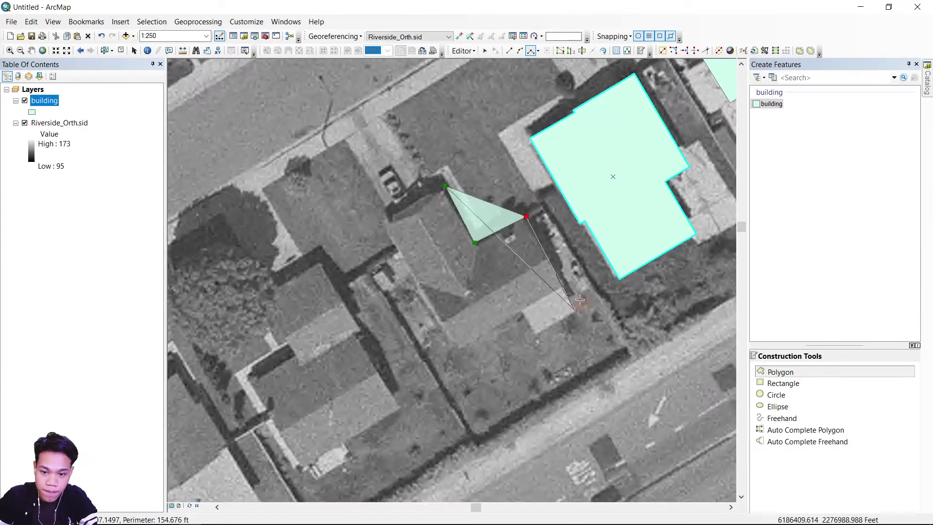
{"action": "left_click", "coordinate": [569, 292]}
{"action": "double_click", "coordinate": [388, 221]}
{"action": "left_click_drag", "start_coordinate": [299, 319], "coordinate": [410, 216]}
{"action": "left_click", "coordinate": [446, 199]}
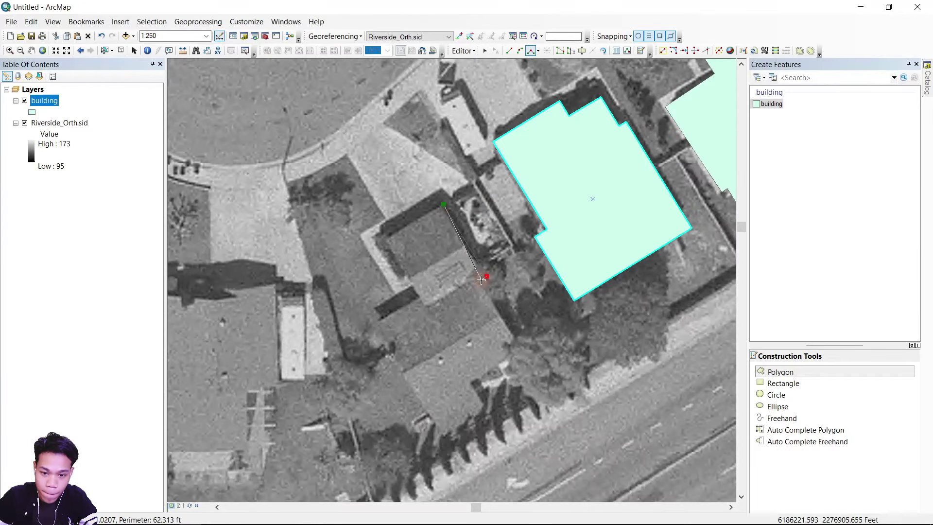
{"action": "left_click", "coordinate": [489, 272]}
Step: Trace the large, irregularly shaped house at the block's southern bend as a building polygon, including its side extensions
{"action": "left_click", "coordinate": [443, 212]}
{"action": "left_click", "coordinate": [445, 229]}
{"action": "left_click", "coordinate": [473, 226]}
{"action": "left_click", "coordinate": [474, 316]}
{"action": "left_click", "coordinate": [422, 392]}
{"action": "left_click", "coordinate": [326, 399]}
{"action": "left_click", "coordinate": [239, 360]}
{"action": "left_click", "coordinate": [314, 298]}
{"action": "left_click", "coordinate": [297, 202]}
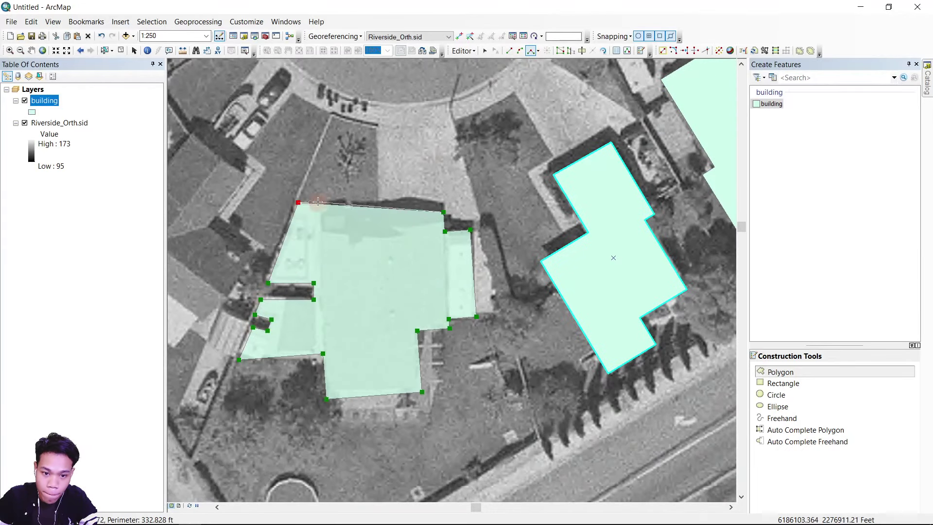
{"action": "double_click", "coordinate": [391, 212]}
Step: Digitize the first houses northwest of the bend, along the block's western edge, as building polygons
{"action": "left_click", "coordinate": [473, 329]}
{"action": "left_click", "coordinate": [439, 301]}
{"action": "left_click_drag", "start_coordinate": [369, 127], "coordinate": [457, 357]}
{"action": "left_click", "coordinate": [425, 361]}
{"action": "left_click", "coordinate": [370, 396]}
{"action": "left_click", "coordinate": [297, 264]}
Step: Outline the next house to the north on the block's western edge as a building polygon
{"action": "left_click", "coordinate": [350, 305]}
{"action": "left_click", "coordinate": [321, 249]}
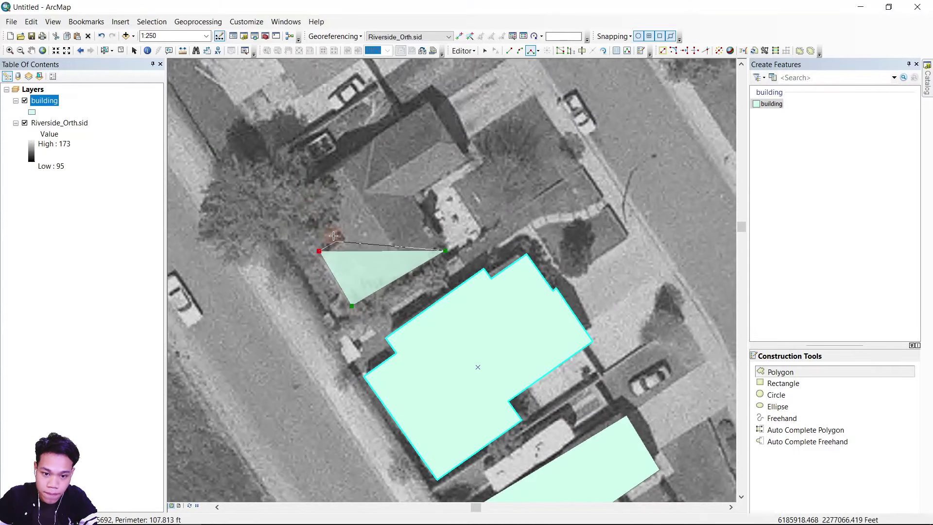
{"action": "left_click", "coordinate": [417, 313]}
{"action": "left_click", "coordinate": [372, 339]}
{"action": "left_click", "coordinate": [321, 267]}
{"action": "double_click", "coordinate": [520, 279]}
Step: Digitize the remaining western-edge houses up to the corner house at the block's northwestern end
{"action": "left_click", "coordinate": [381, 213]}
{"action": "left_click", "coordinate": [278, 229]}
{"action": "left_click", "coordinate": [474, 239]}
{"action": "double_click", "coordinate": [479, 253]}
{"action": "scroll", "coordinate": [452, 243], "scroll_direction": "up", "scroll_amount": 5}
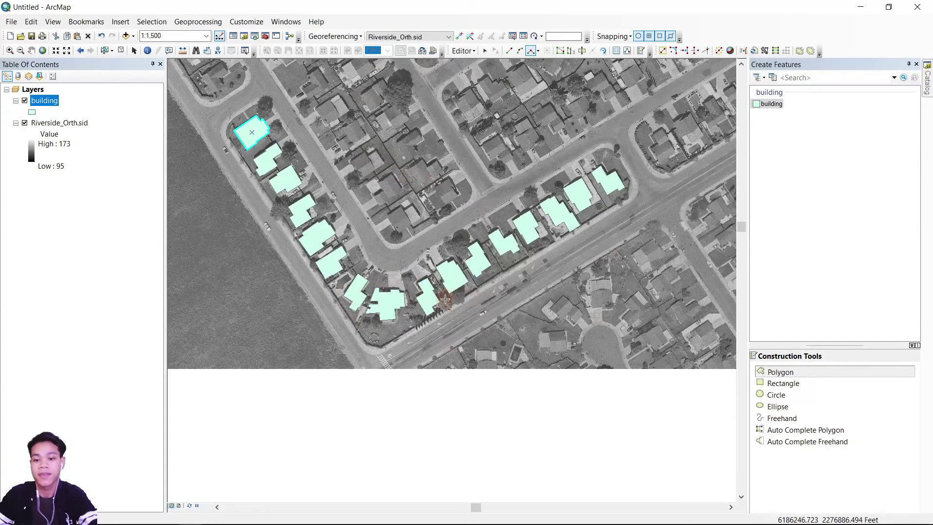
{"action": "left_click_drag", "start_coordinate": [511, 346], "coordinate": [486, 308]}
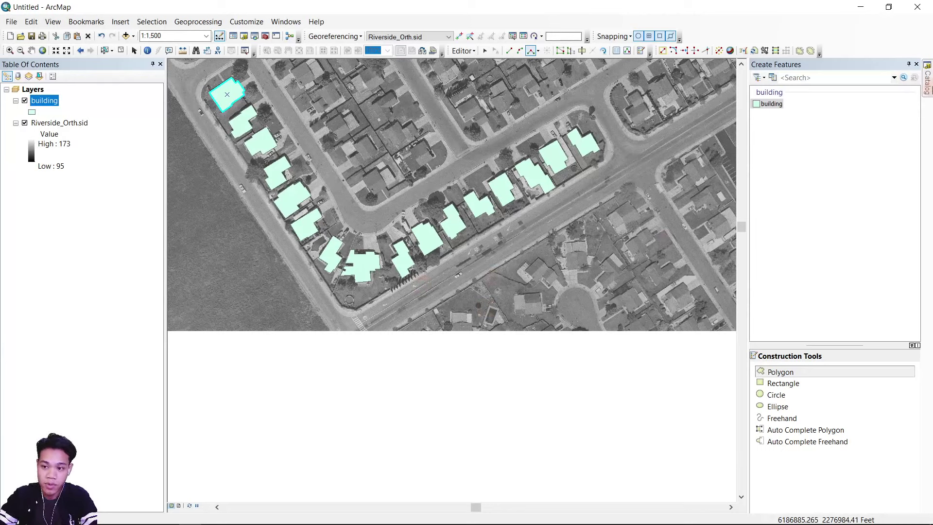
Step: Start a new shapefile in the digitation folder, named LN_Jalan, with the Polyline feature type
{"action": "left_click", "coordinate": [928, 87]}
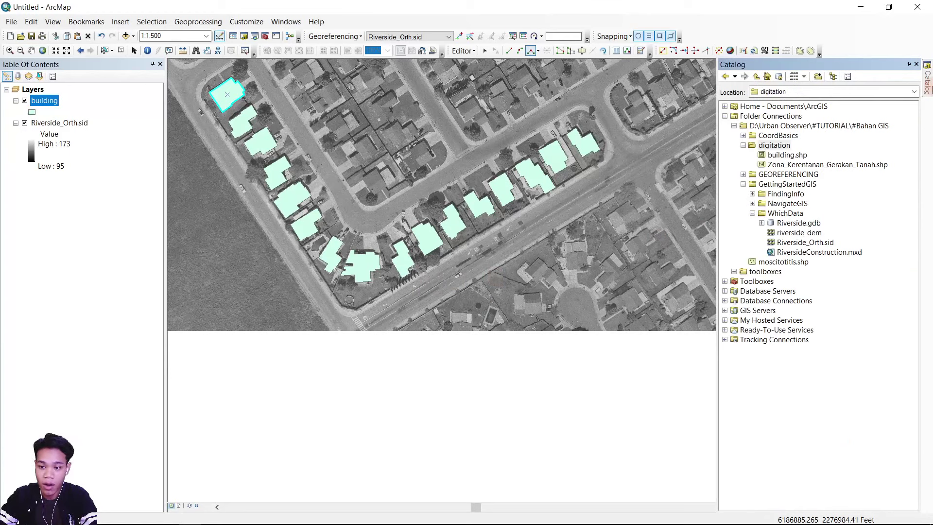
{"action": "left_click", "coordinate": [784, 146]}
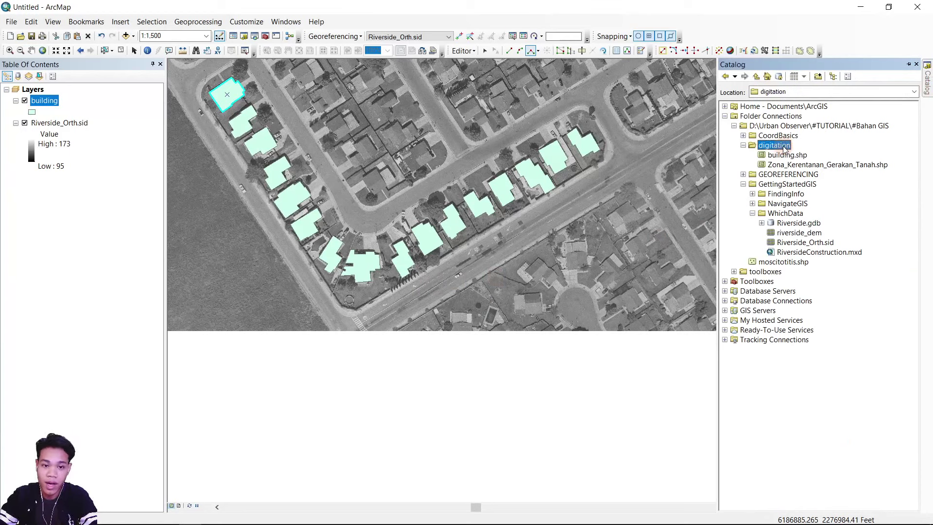
{"action": "right_click", "coordinate": [784, 148]}
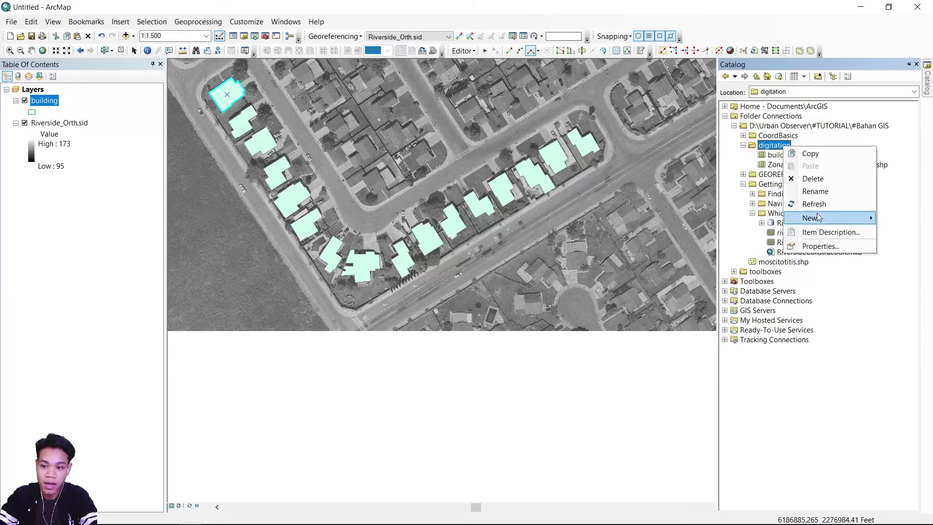
{"action": "mouse_move", "coordinate": [826, 218]}
{"action": "left_click", "coordinate": [700, 325]}
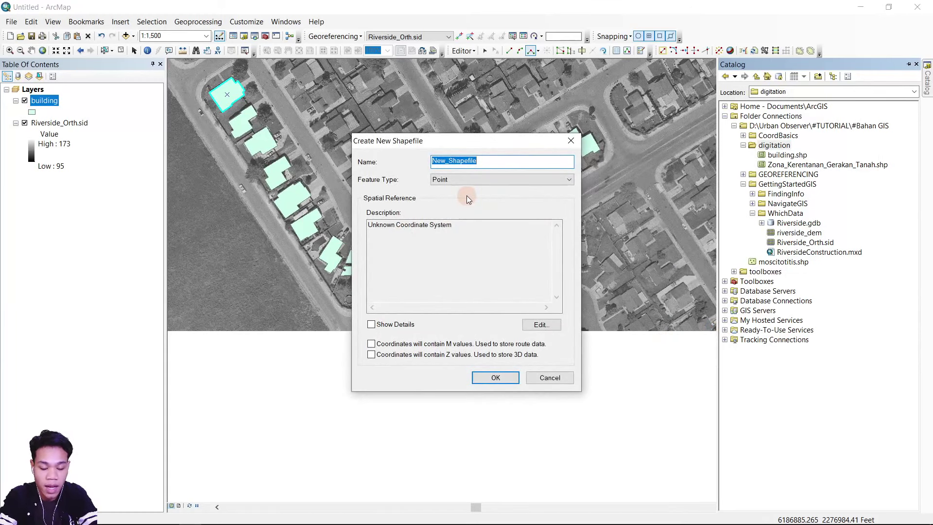
{"action": "type", "text": "LN_Jalan"}
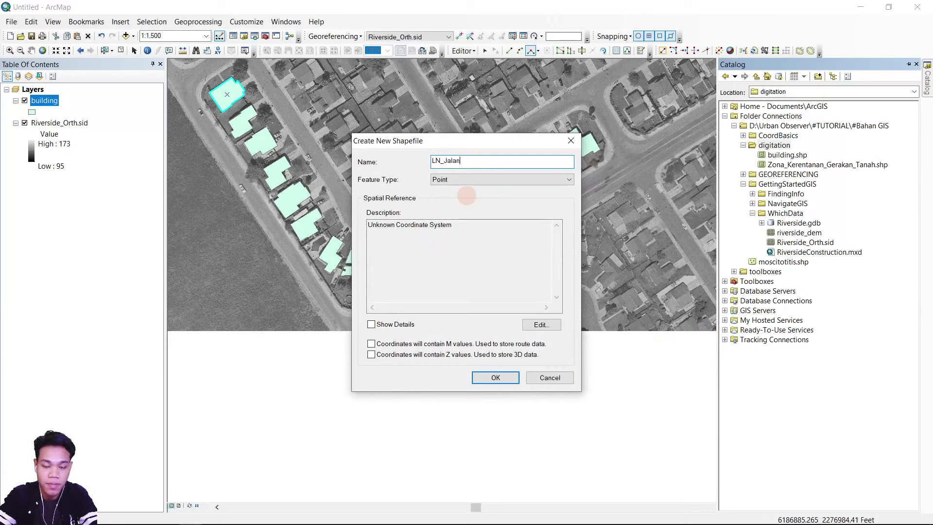
{"action": "left_click", "coordinate": [460, 178]}
{"action": "left_click", "coordinate": [460, 197]}
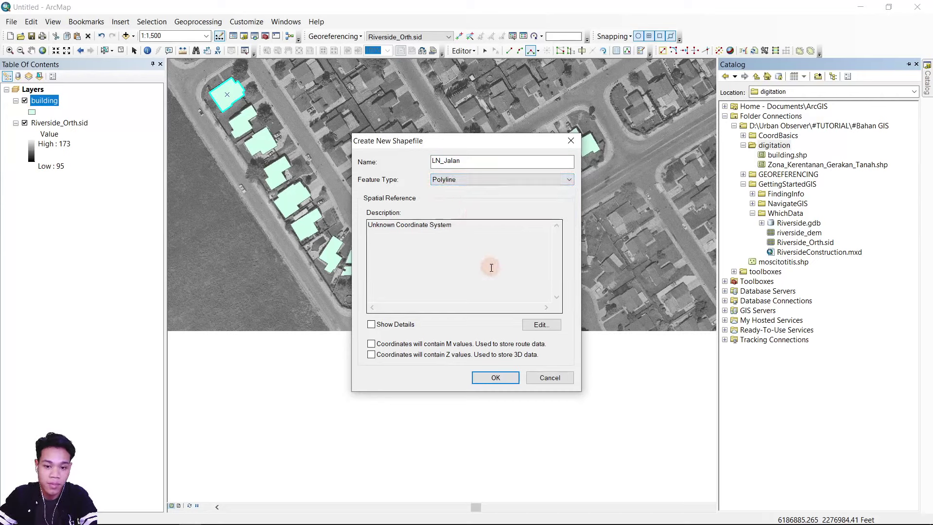
Step: Assign the NAD 1983 StatePlane California VI FIPS 0406 (US Feet) coordinate system to the LN_Jalan shapefile and create it
{"action": "left_click", "coordinate": [540, 324]}
{"action": "key", "text": "ctrl+v"}
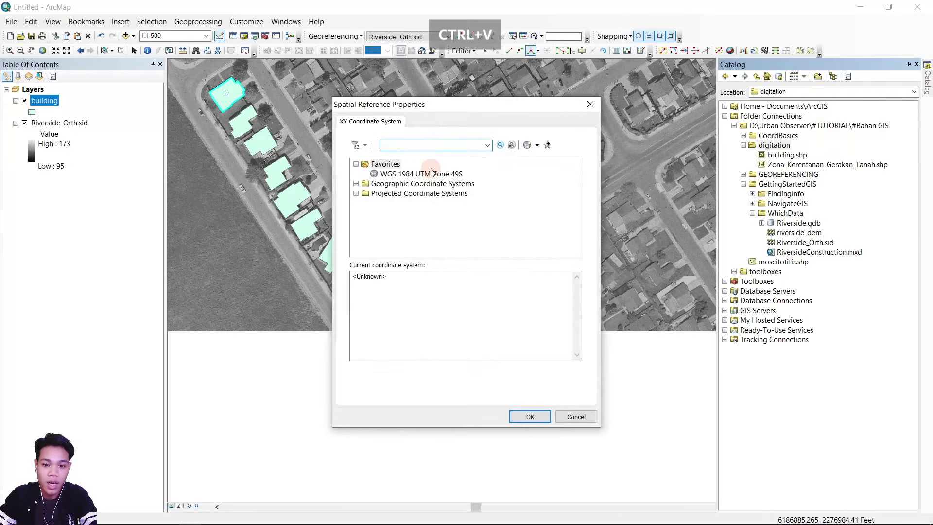
{"action": "key", "text": "Return"}
{"action": "key", "text": "Return"}
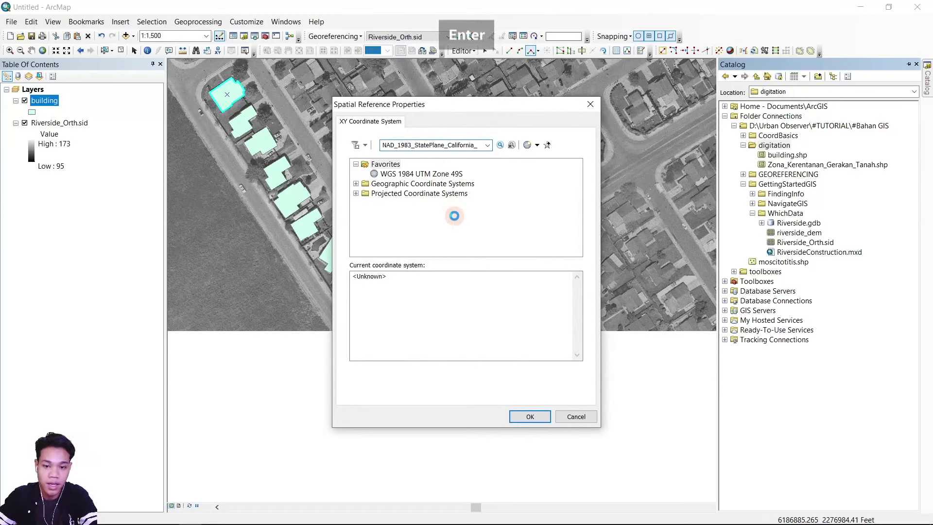
{"action": "left_click", "coordinate": [364, 184]}
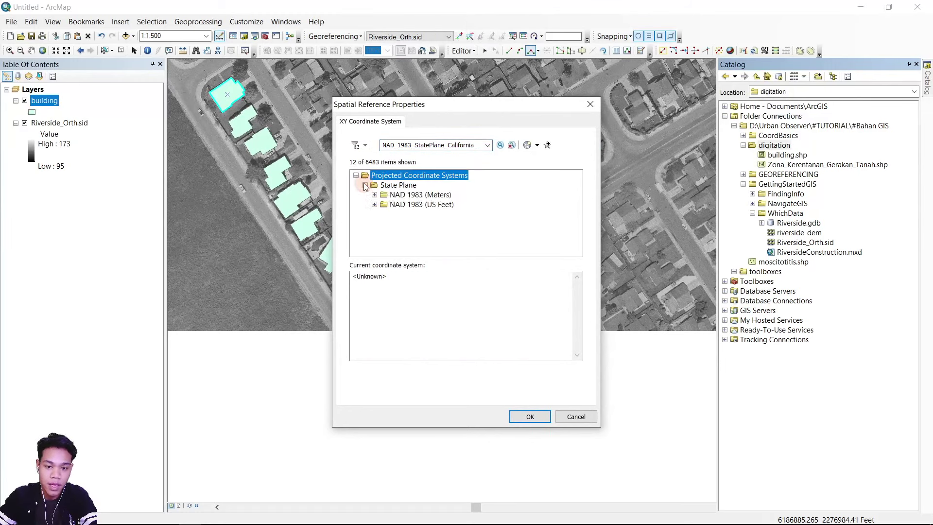
{"action": "left_click", "coordinate": [374, 204]}
{"action": "left_click", "coordinate": [454, 234]}
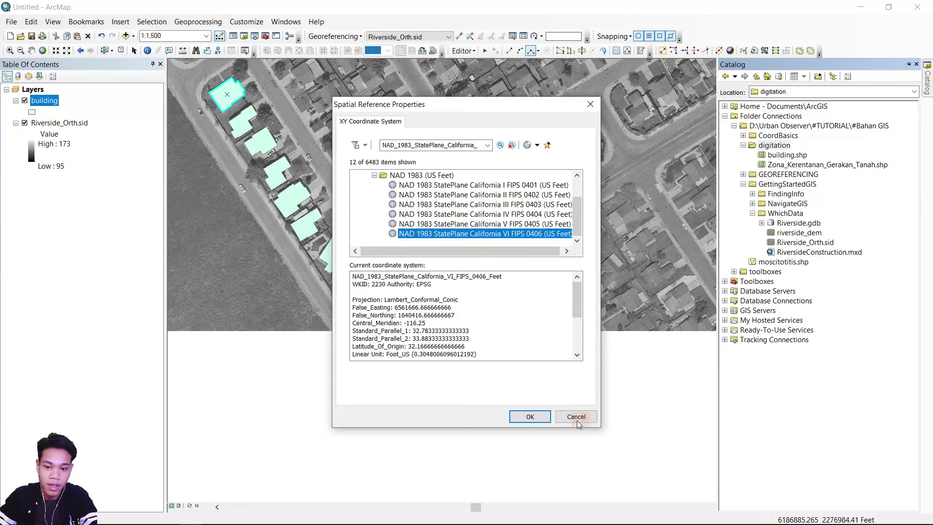
{"action": "left_click", "coordinate": [530, 416]}
{"action": "left_click", "coordinate": [498, 383]}
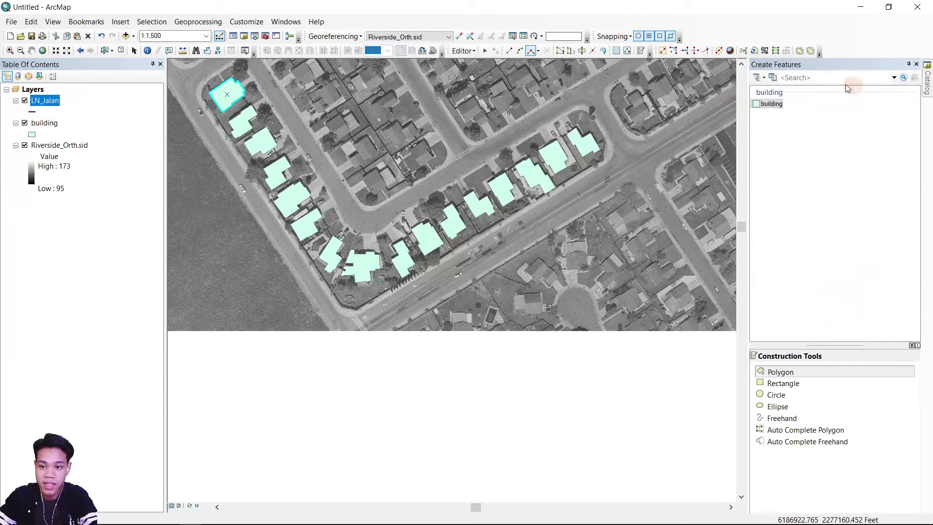
Step: Stop the current edit session, keeping the building polygons, and start a new one that includes the LN_Jalan layer
{"action": "left_click", "coordinate": [465, 51]}
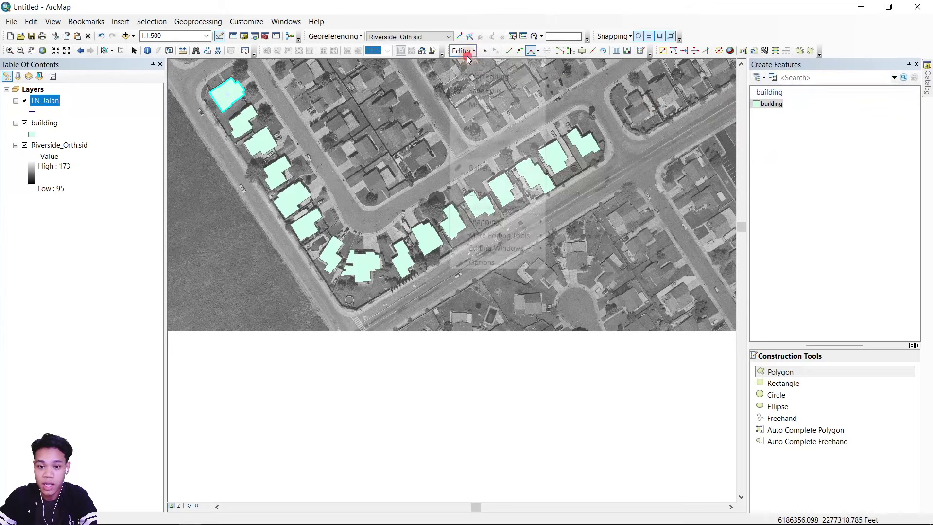
{"action": "left_click", "coordinate": [471, 78]}
{"action": "left_click", "coordinate": [417, 306]}
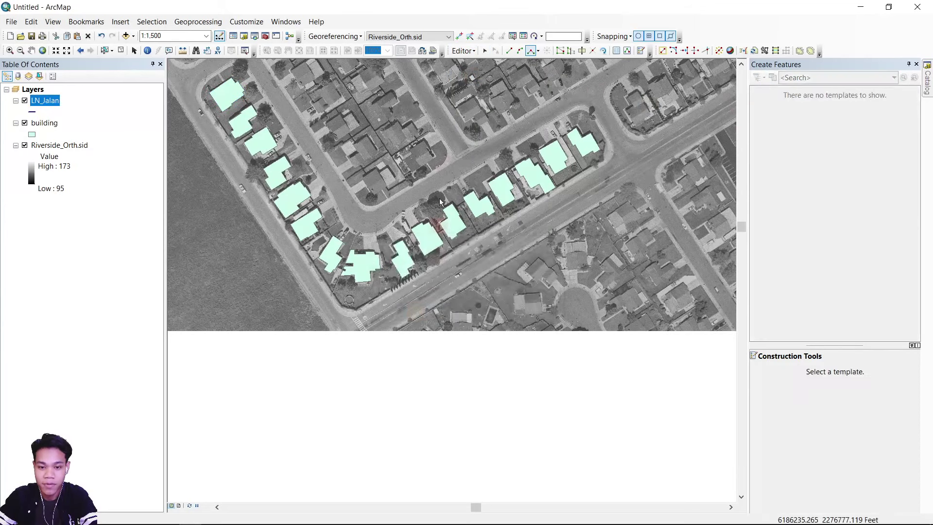
{"action": "left_click", "coordinate": [463, 50]}
{"action": "left_click", "coordinate": [476, 64]}
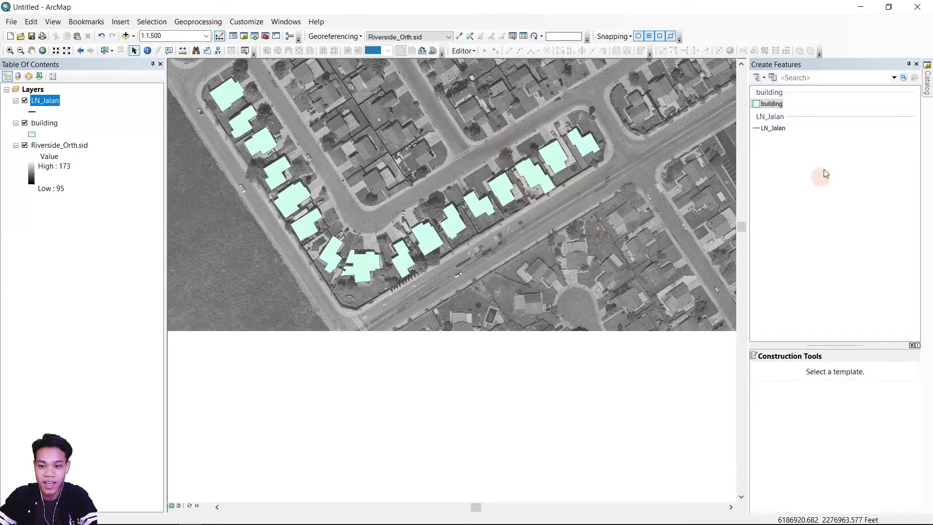
Step: Choose the LN_Jalan template with the Line construction tool for digitizing the road at the block's southern corner
{"action": "left_click", "coordinate": [769, 129]}
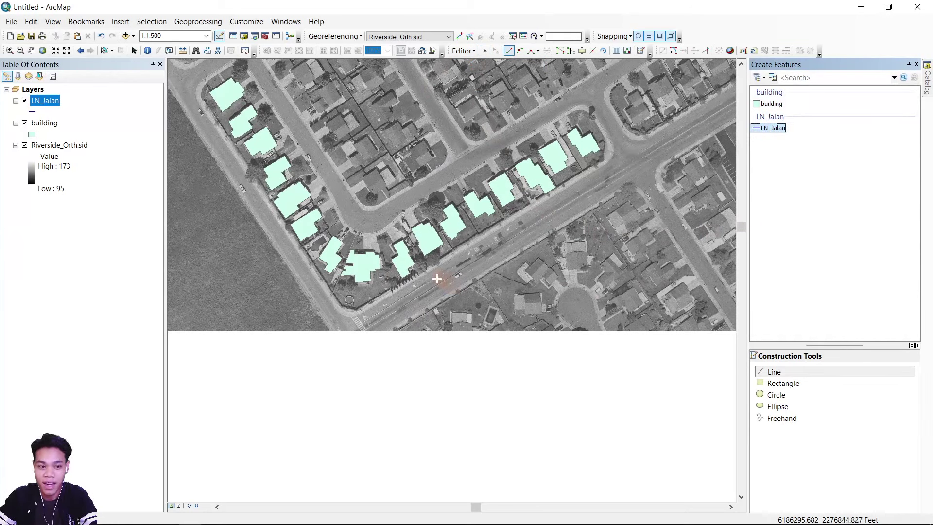
{"action": "left_click", "coordinate": [802, 201]}
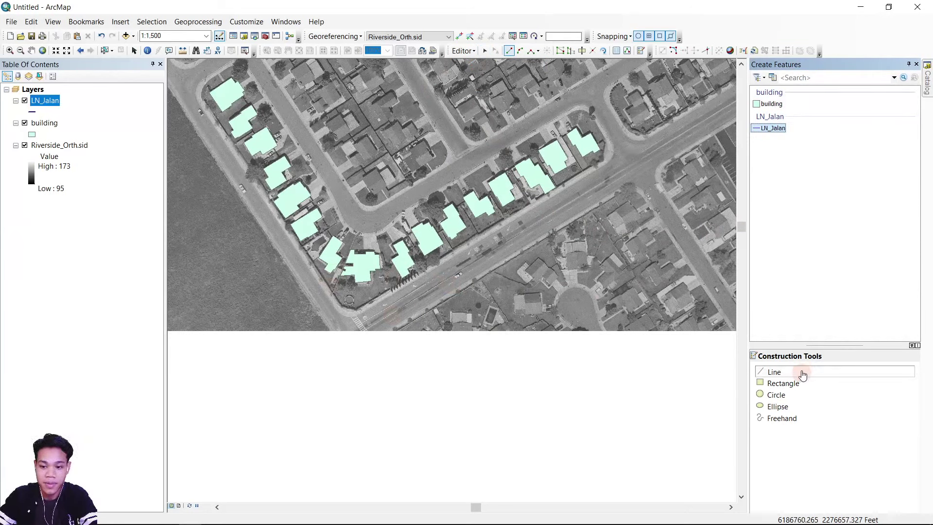
{"action": "left_click", "coordinate": [788, 375]}
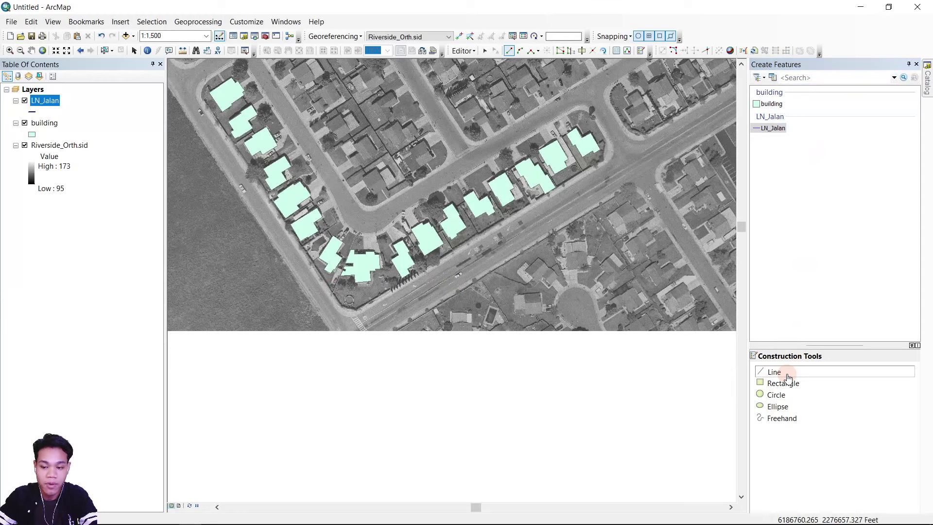
{"action": "left_click", "coordinate": [794, 373]}
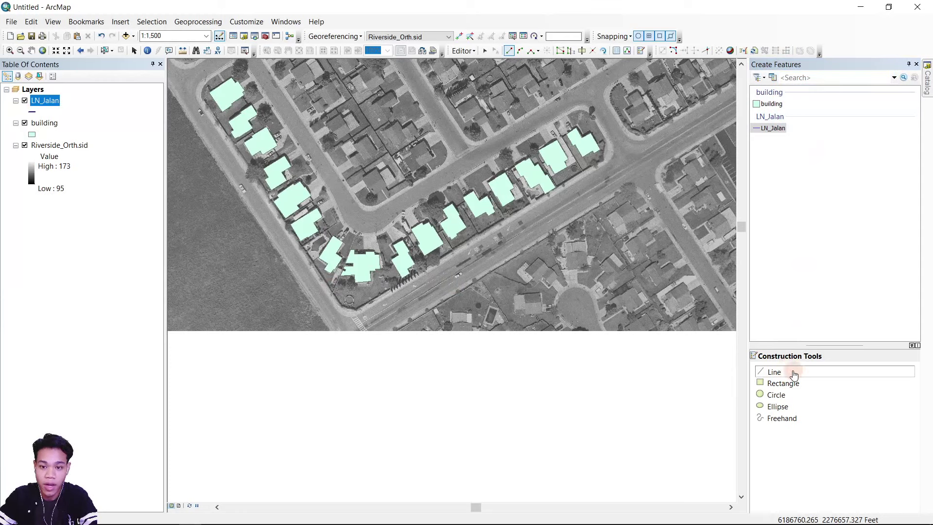
{"action": "left_click", "coordinate": [539, 51]}
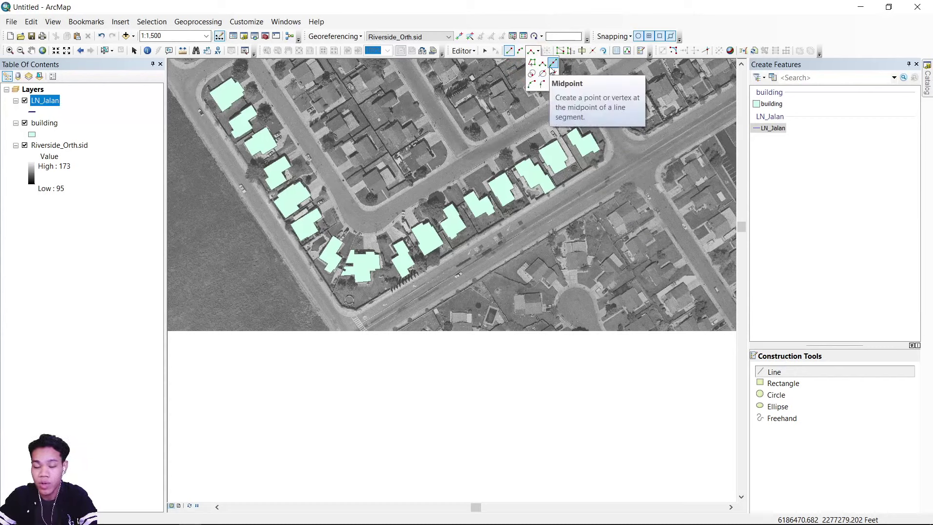
{"action": "left_click", "coordinate": [553, 70]}
{"action": "scroll", "coordinate": [384, 320], "scroll_direction": "down", "scroll_amount": 5}
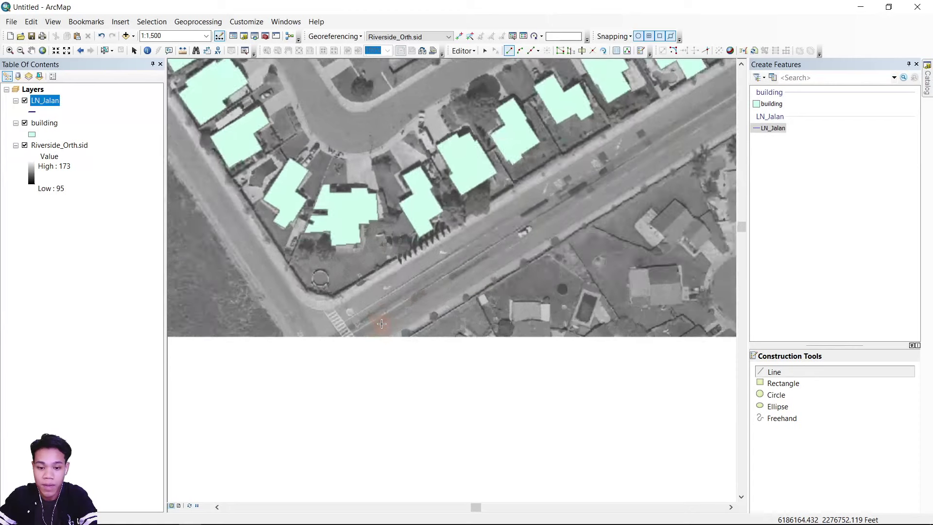
Step: Digitize the main road's centerline southeast of the house block up to the intersection, placing each vertex midway between the road edges with the Midpoint method
{"action": "scroll", "coordinate": [382, 324], "scroll_direction": "down", "scroll_amount": 2}
{"action": "scroll", "coordinate": [317, 197], "scroll_direction": "down", "scroll_amount": 1}
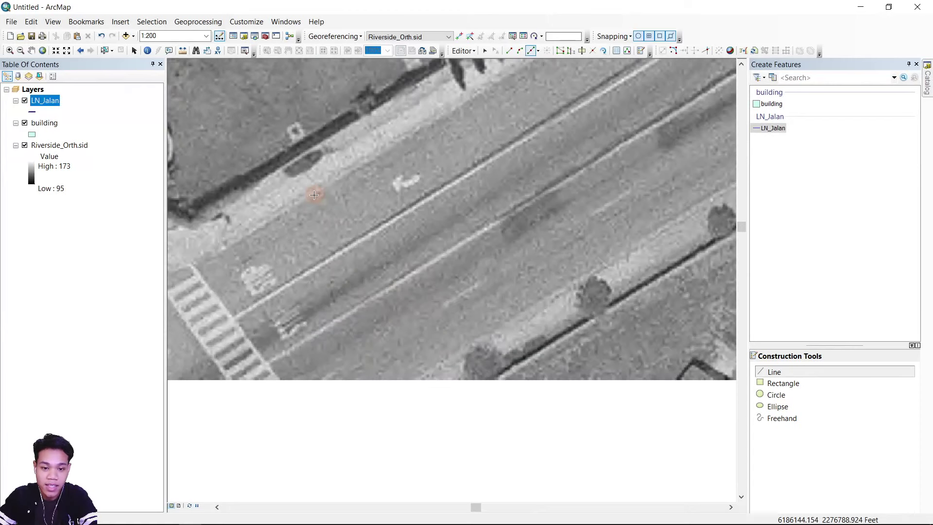
{"action": "left_click", "coordinate": [314, 195]}
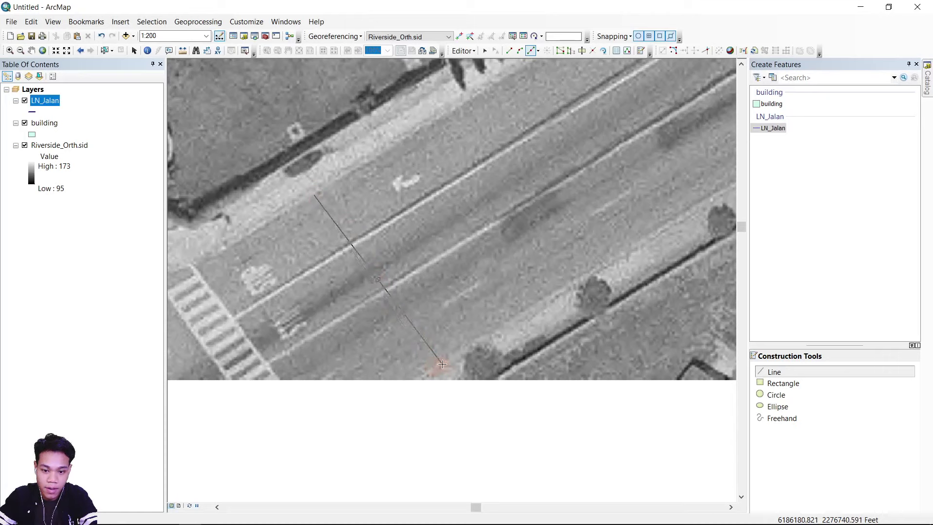
{"action": "left_click", "coordinate": [378, 280]}
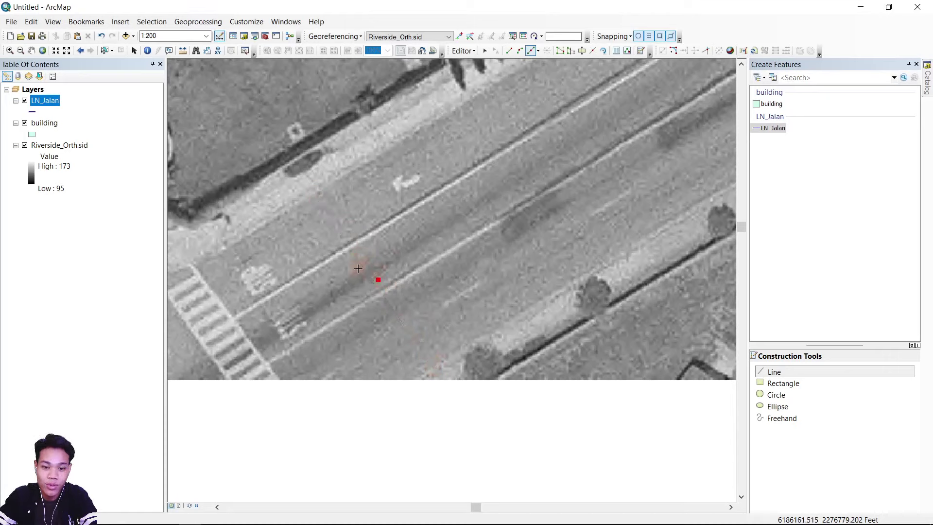
{"action": "scroll", "coordinate": [305, 337], "scroll_direction": "up", "scroll_amount": 1}
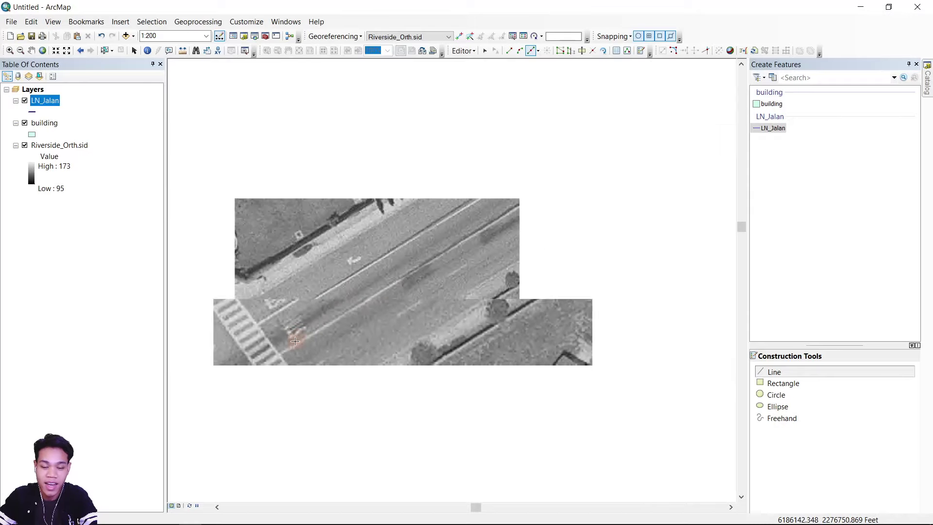
{"action": "left_click_drag", "start_coordinate": [622, 141], "coordinate": [304, 357]}
{"action": "left_click_drag", "start_coordinate": [581, 195], "coordinate": [266, 411]}
{"action": "left_click_drag", "start_coordinate": [277, 355], "coordinate": [395, 247]}
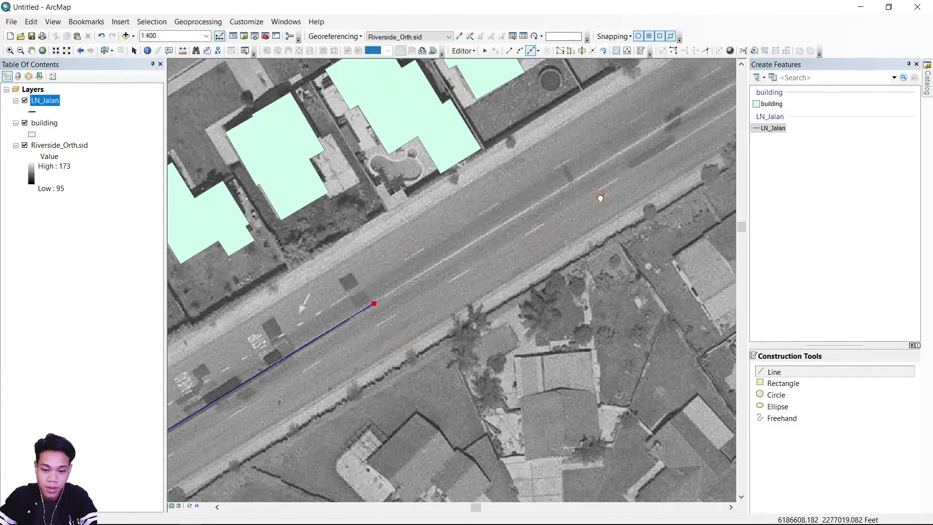
{"action": "left_click_drag", "start_coordinate": [600, 198], "coordinate": [395, 388]}
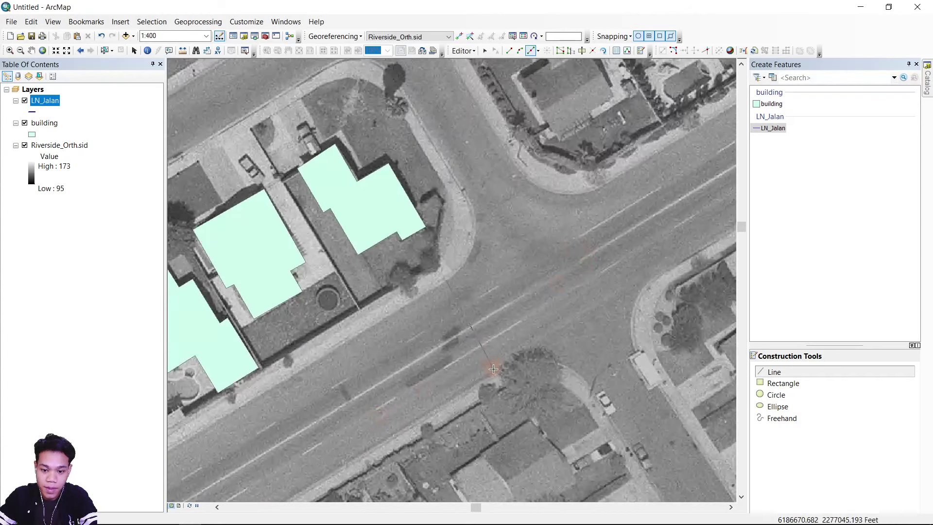
{"action": "double_click", "coordinate": [543, 286]}
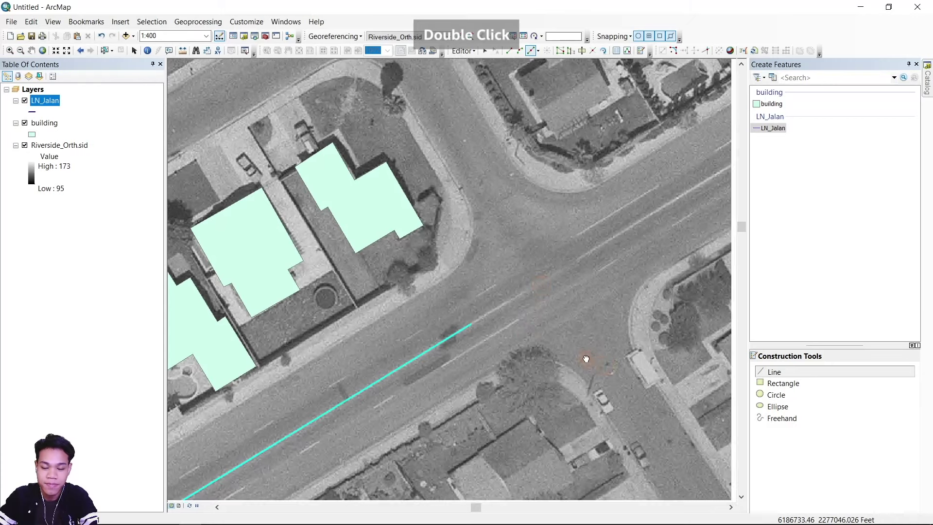
Step: Digitize the centerline of the side street running southeast from the intersection, ending near the image's southern edge
{"action": "left_click_drag", "start_coordinate": [586, 359], "coordinate": [509, 277]}
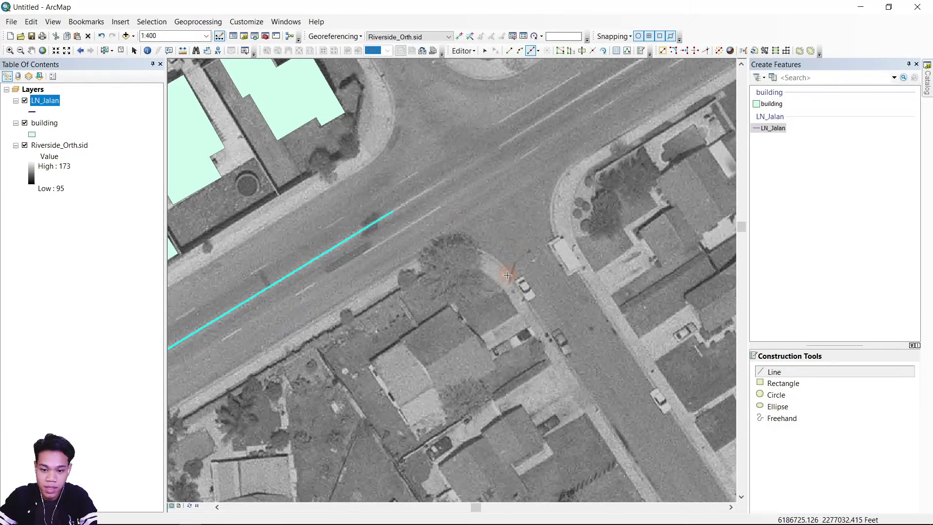
{"action": "left_click", "coordinate": [557, 243]}
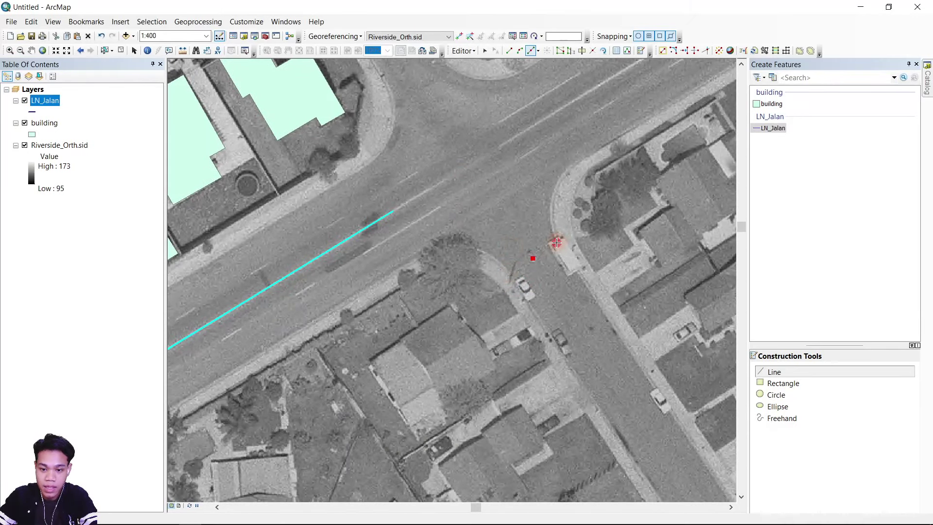
{"action": "left_click_drag", "start_coordinate": [590, 353], "coordinate": [480, 238]}
{"action": "left_click_drag", "start_coordinate": [393, 123], "coordinate": [421, 229]}
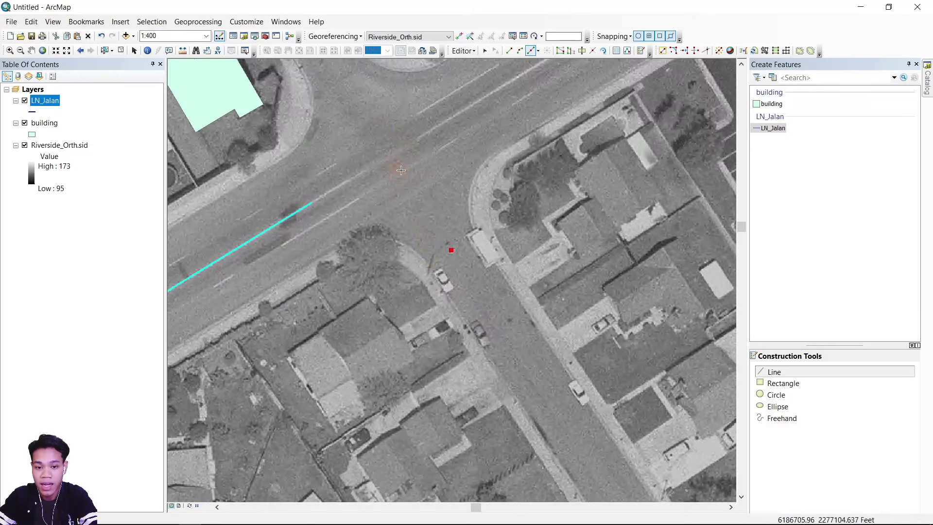
{"action": "left_click_drag", "start_coordinate": [549, 417], "coordinate": [431, 304]}
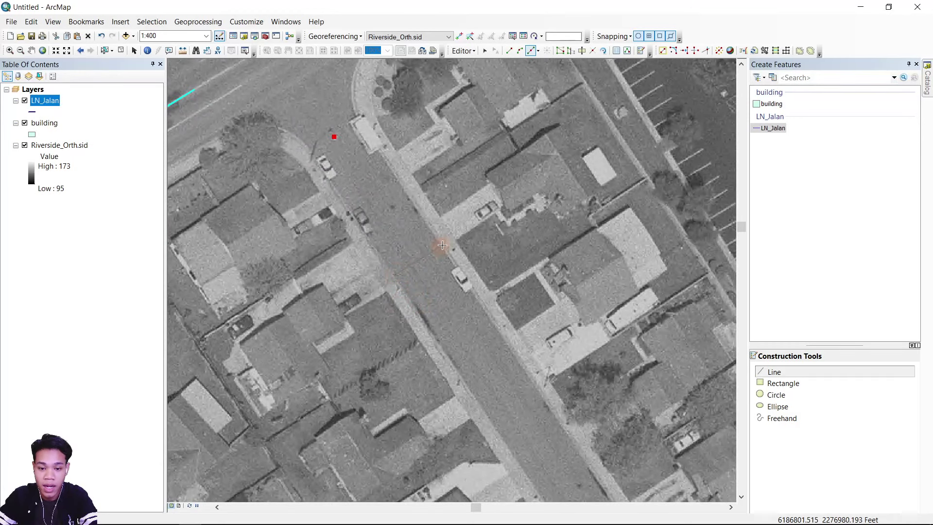
{"action": "left_click", "coordinate": [419, 260]}
{"action": "left_click_drag", "start_coordinate": [504, 334], "coordinate": [472, 266]}
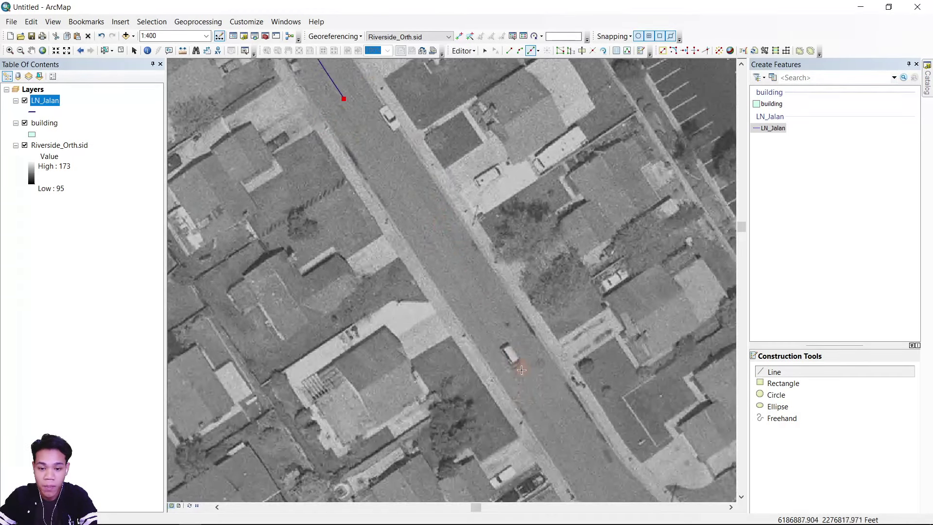
{"action": "left_click_drag", "start_coordinate": [515, 360], "coordinate": [426, 266]}
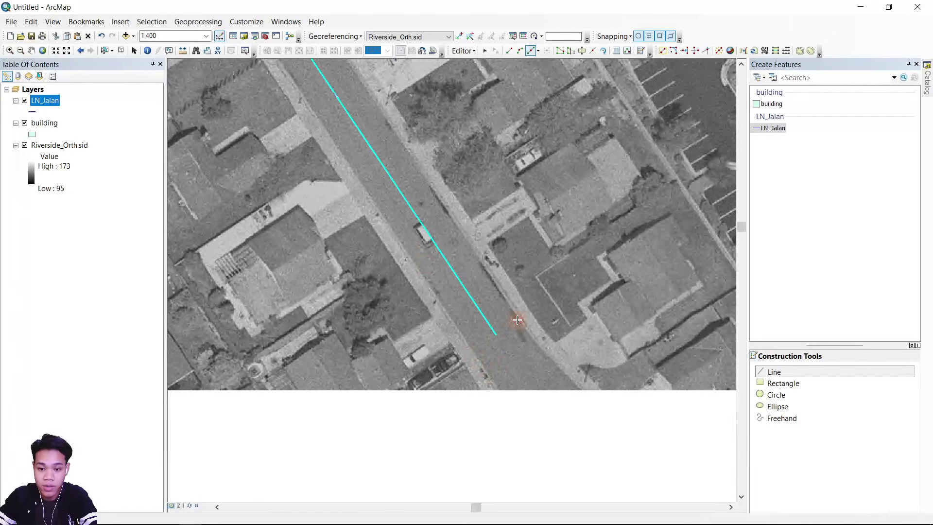
Step: Digitize a centerline segment of the main road northeast of the intersection, using midpoints between its edges
{"action": "left_click_drag", "start_coordinate": [481, 181], "coordinate": [625, 503]}
{"action": "left_click_drag", "start_coordinate": [431, 146], "coordinate": [491, 440]}
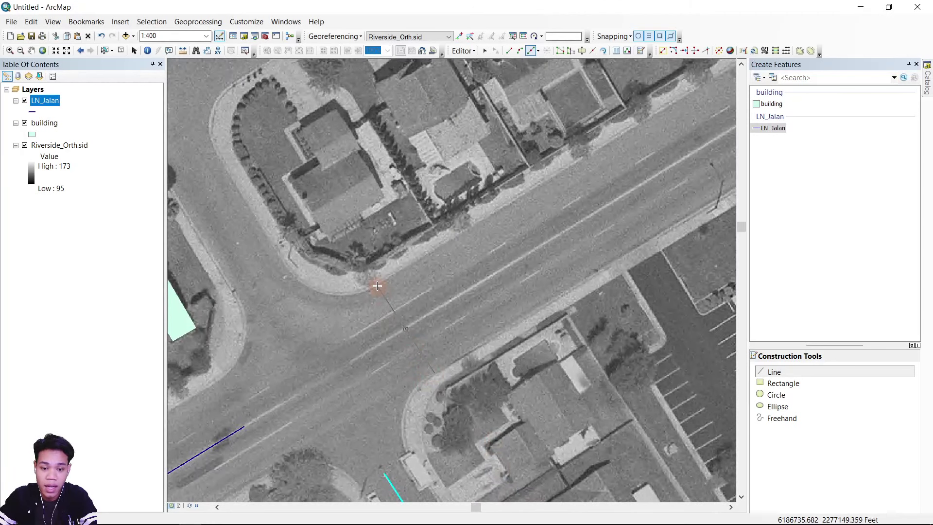
{"action": "left_click_drag", "start_coordinate": [616, 259], "coordinate": [489, 350]}
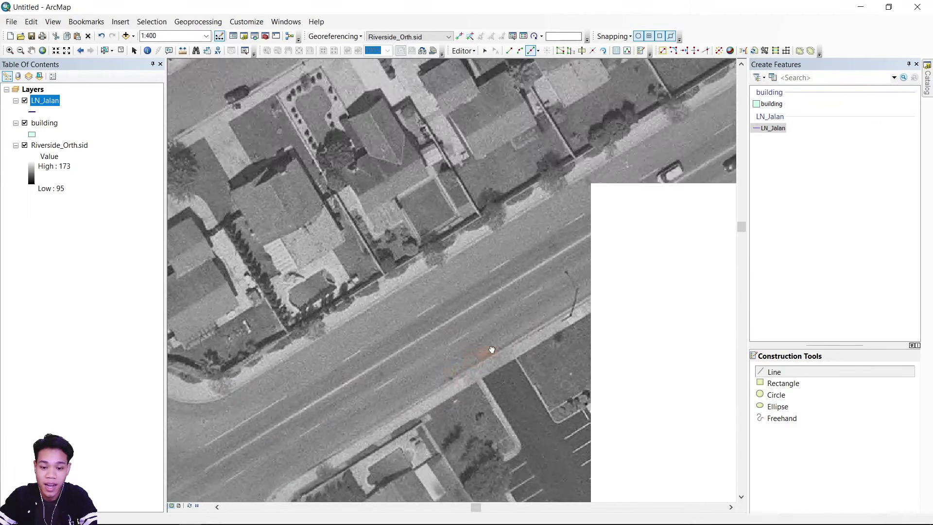
{"action": "double_click", "coordinate": [498, 294]}
Step: Digitize the short connecting street north of the intersection and the inner street segments northwest of the house block
{"action": "left_click_drag", "start_coordinate": [451, 376], "coordinate": [774, 162]}
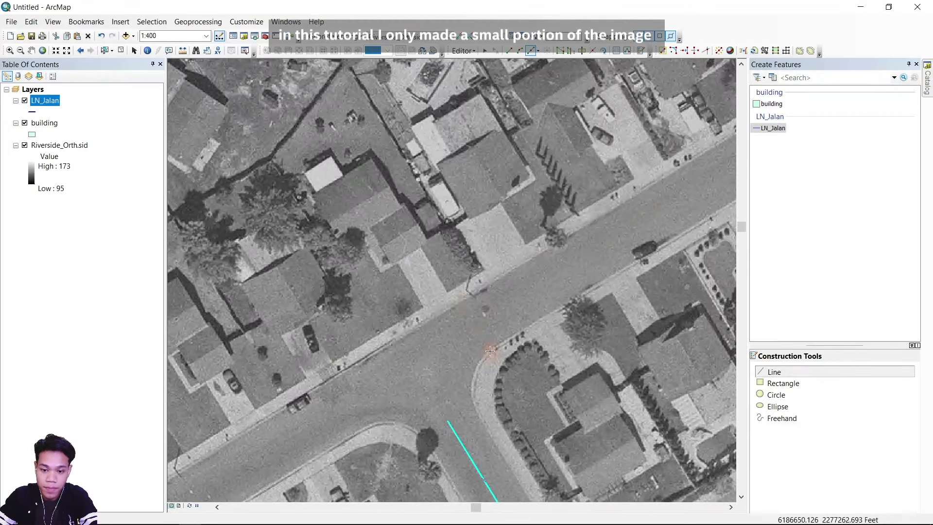
{"action": "left_click", "coordinate": [723, 83]}
{"action": "double_click", "coordinate": [477, 229]}
{"action": "left_click_drag", "start_coordinate": [384, 335], "coordinate": [667, 152]}
{"action": "left_click", "coordinate": [679, 131]}
{"action": "double_click", "coordinate": [474, 258]}
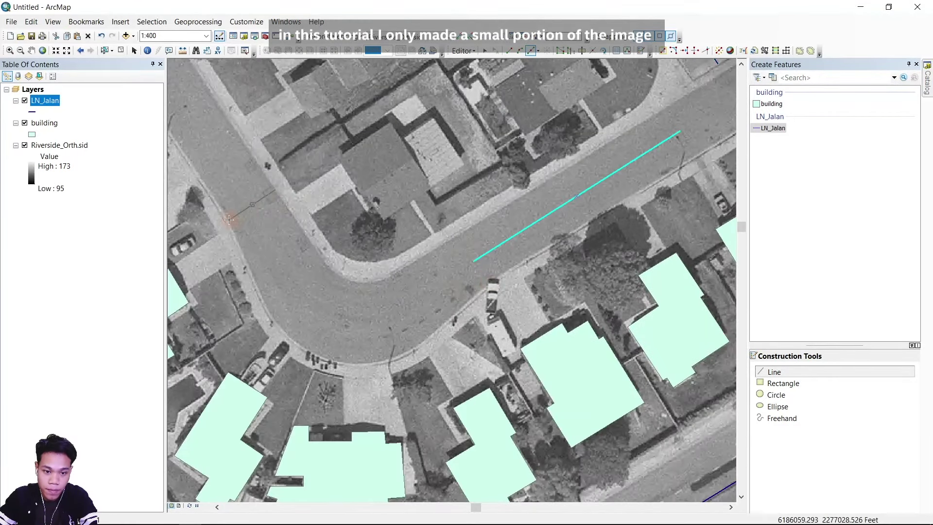
Step: Digitize the remaining street segments around the western houses and the perimeter road along the block's southwest side
{"action": "left_click_drag", "start_coordinate": [327, 171], "coordinate": [440, 329]}
{"action": "left_click", "coordinate": [533, 278]}
{"action": "double_click", "coordinate": [427, 346]}
{"action": "left_click_drag", "start_coordinate": [491, 417], "coordinate": [418, 213]}
{"action": "left_click", "coordinate": [423, 364]}
{"action": "left_click_drag", "start_coordinate": [525, 428], "coordinate": [418, 195]}
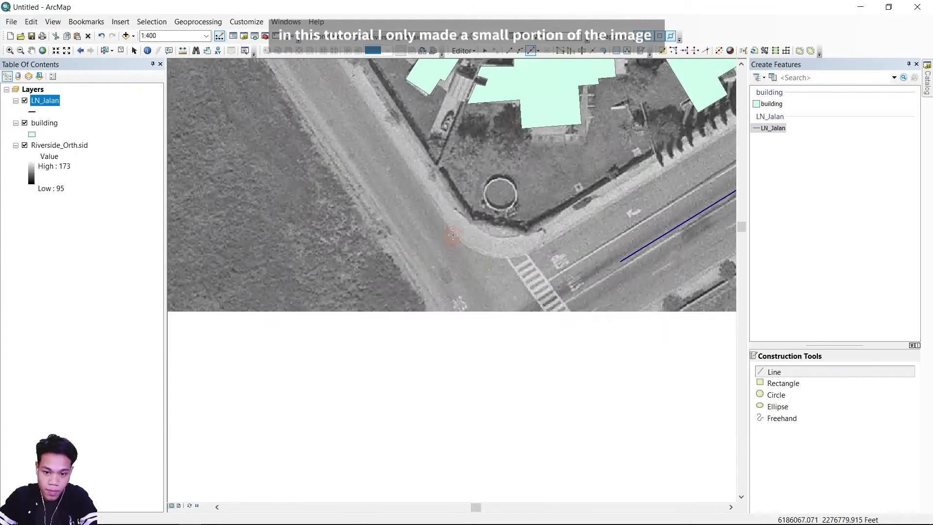
{"action": "double_click", "coordinate": [454, 235]}
Step: With the Edit tool, extend the northeast end of the main road line beside the houses to the center of the intersection
{"action": "scroll", "coordinate": [454, 235], "scroll_direction": "down", "scroll_amount": 4}
{"action": "left_click_drag", "start_coordinate": [510, 287], "coordinate": [447, 307]}
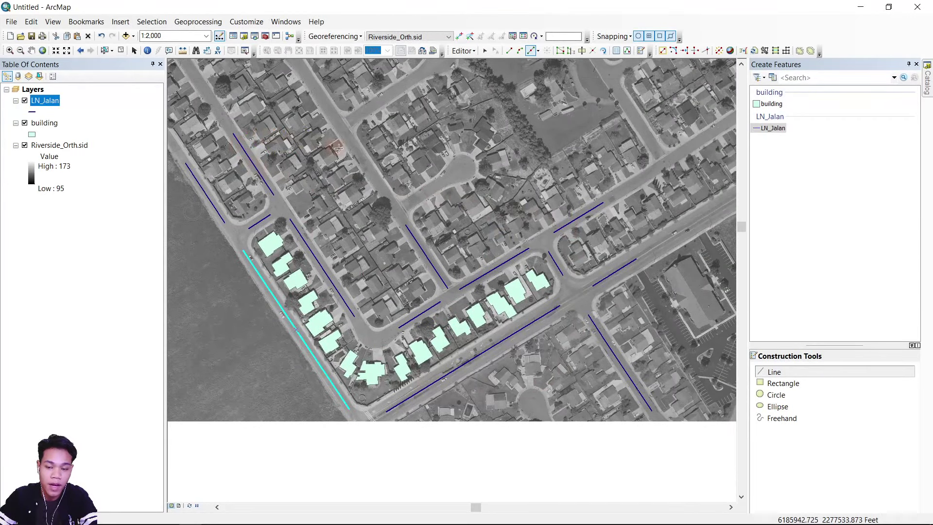
{"action": "left_click_drag", "start_coordinate": [461, 388], "coordinate": [424, 327]}
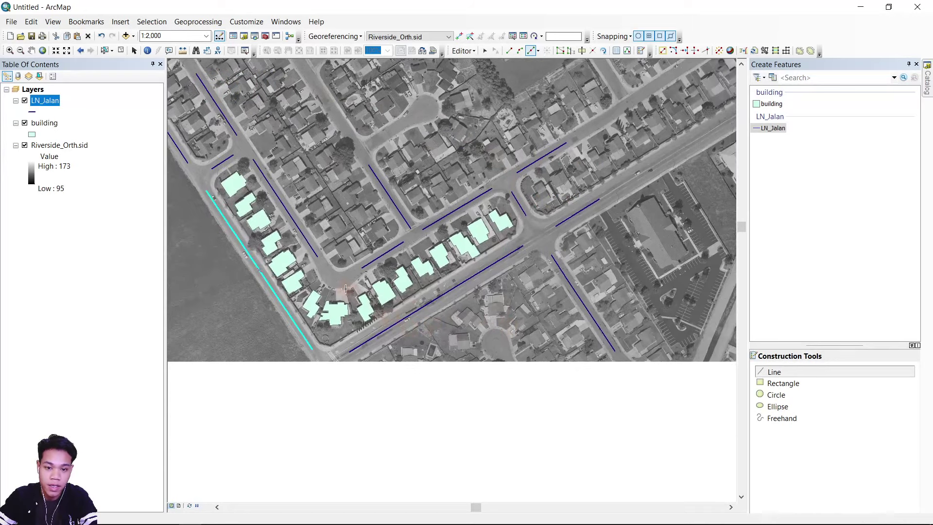
{"action": "left_click_drag", "start_coordinate": [404, 229], "coordinate": [456, 244]}
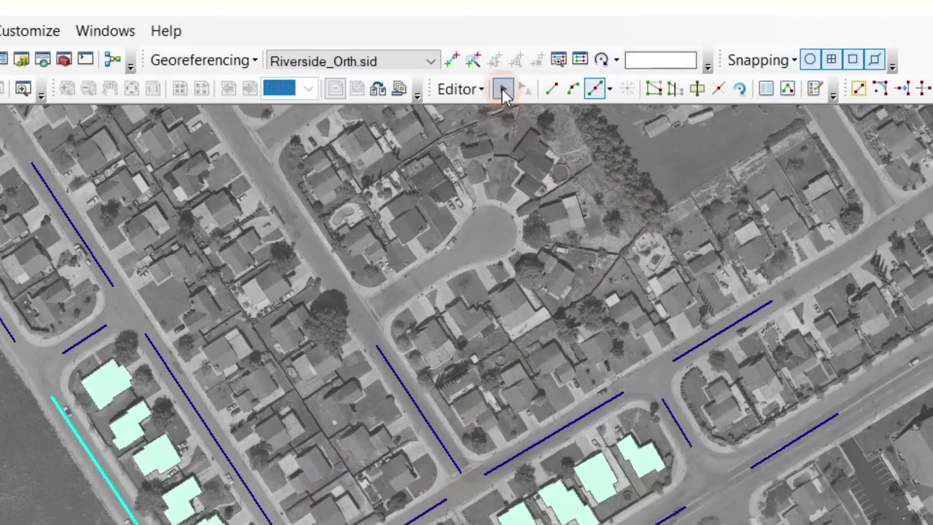
{"action": "left_click", "coordinate": [502, 89]}
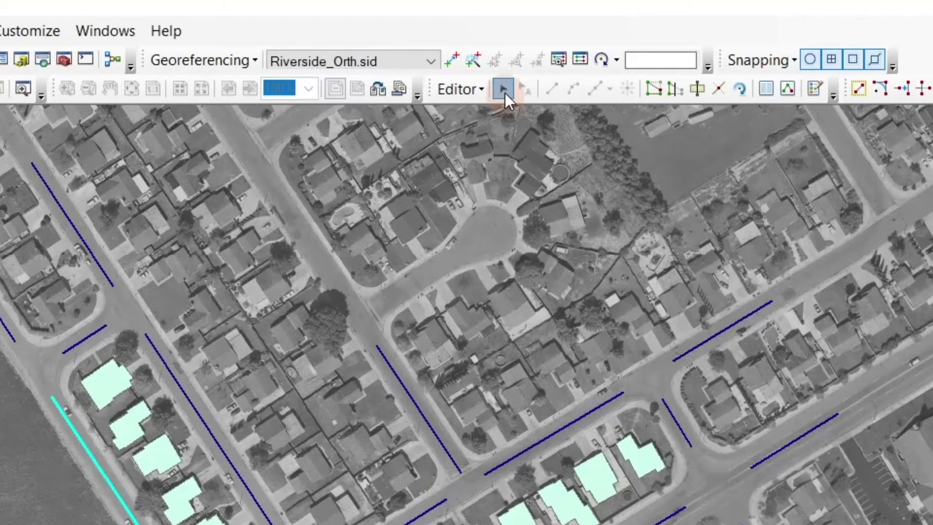
{"action": "scroll", "coordinate": [725, 522], "scroll_direction": "up", "scroll_amount": 1}
{"action": "scroll", "coordinate": [725, 523], "scroll_direction": "up", "scroll_amount": 2}
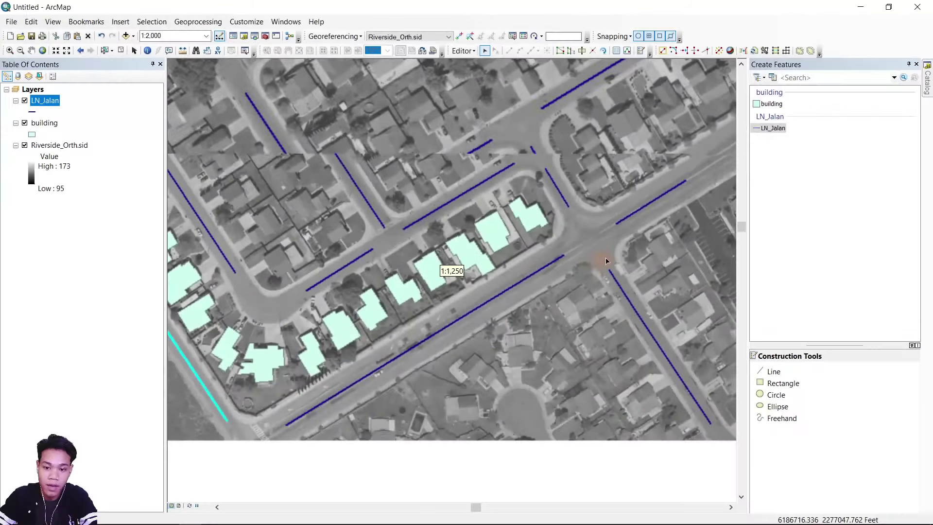
{"action": "left_click_drag", "start_coordinate": [553, 227], "coordinate": [463, 305]}
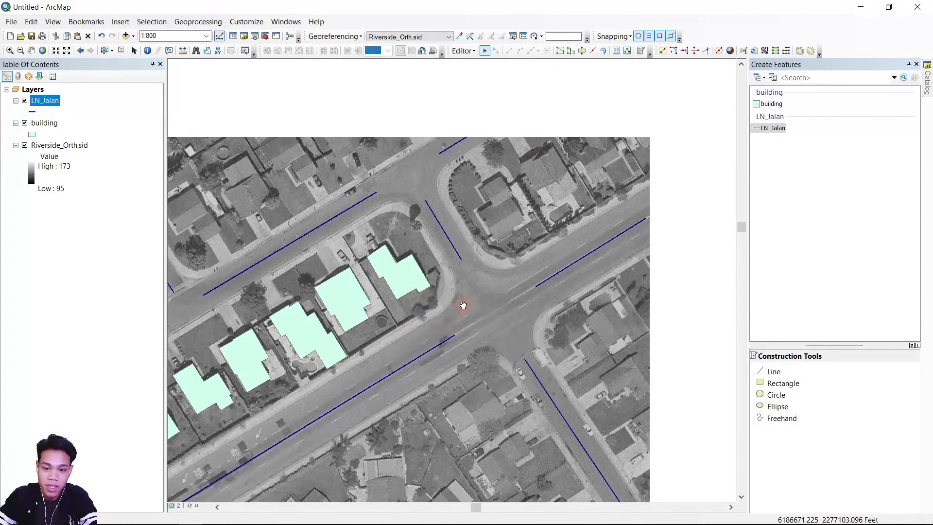
{"action": "scroll", "coordinate": [463, 305], "scroll_direction": "up", "scroll_amount": 1}
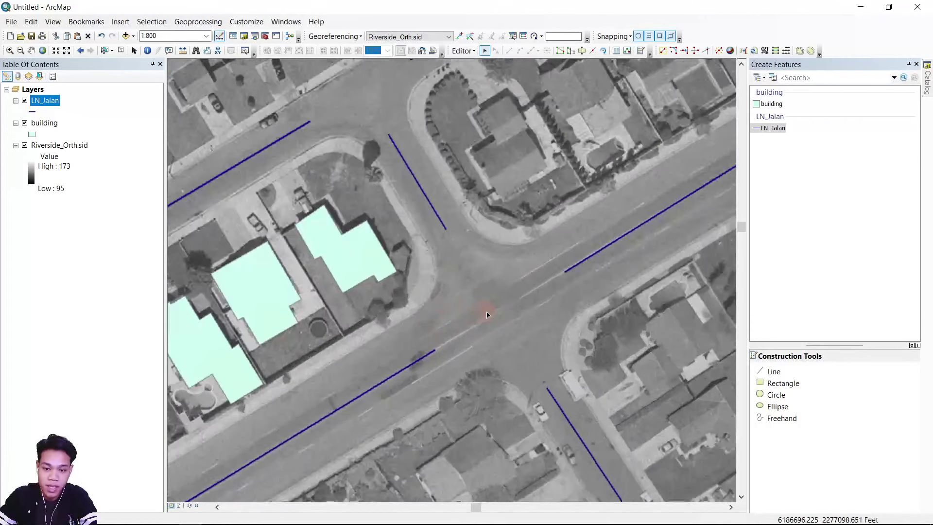
{"action": "left_click", "coordinate": [431, 355]}
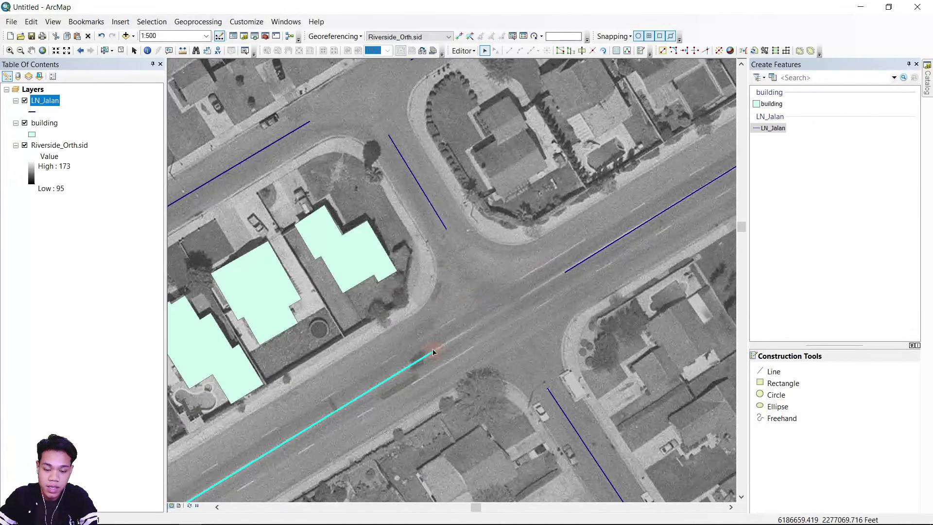
{"action": "double_click", "coordinate": [425, 358]}
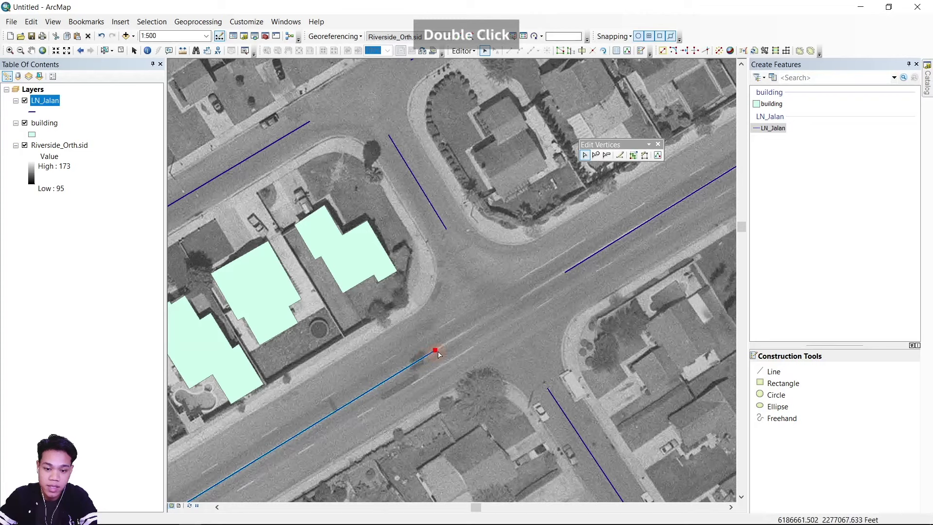
{"action": "left_click_drag", "start_coordinate": [436, 351], "coordinate": [494, 313]}
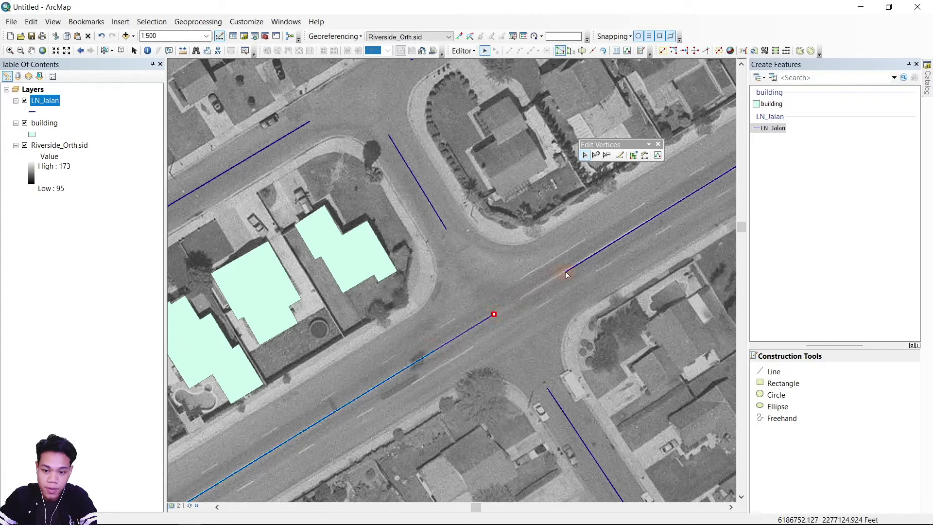
Step: Extend the southwest end of the main road segment beyond the intersection to meet the adjoining main road line
{"action": "double_click", "coordinate": [564, 273]}
{"action": "left_click_drag", "start_coordinate": [564, 273], "coordinate": [496, 311]}
{"action": "left_click", "coordinate": [534, 360]}
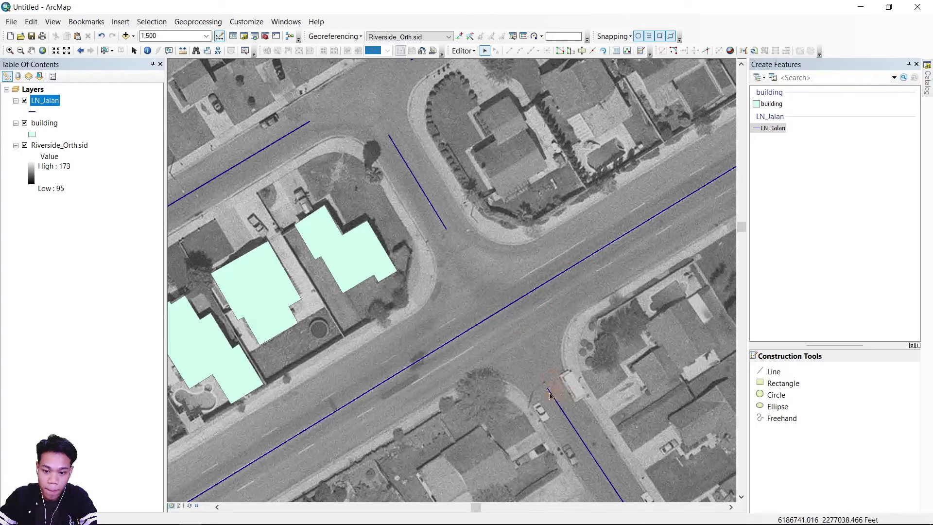
Step: Extend the southeastern side street's near end to the main road line in the intersection, without overlapping it
{"action": "double_click", "coordinate": [549, 394]}
{"action": "left_click_drag", "start_coordinate": [547, 389], "coordinate": [497, 312]}
{"action": "scroll", "coordinate": [496, 306], "scroll_direction": "up", "scroll_amount": 4}
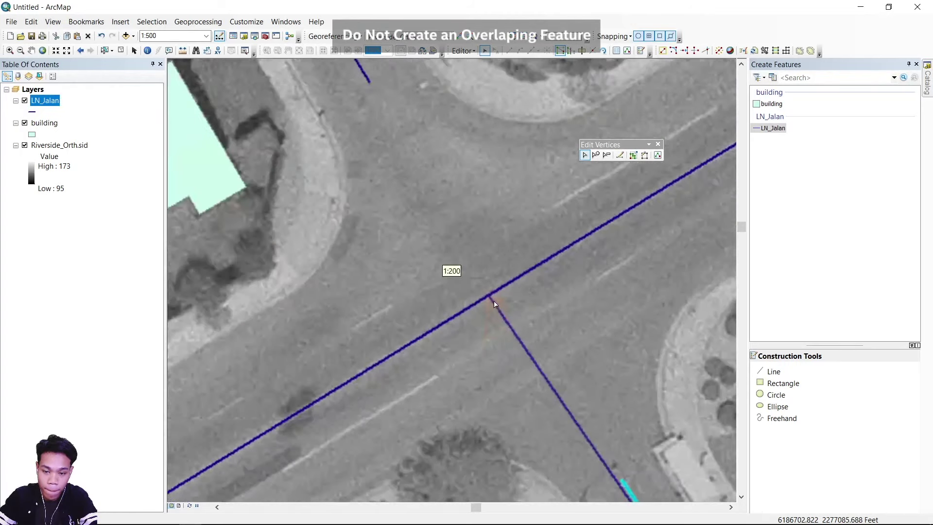
{"action": "left_click_drag", "start_coordinate": [489, 296], "coordinate": [500, 291]}
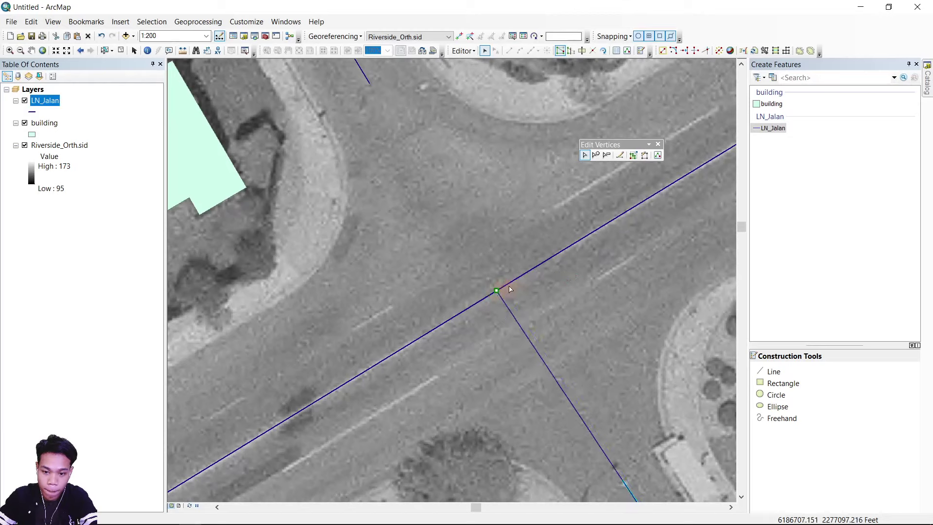
{"action": "left_click", "coordinate": [500, 290]}
Step: Snap the meeting ends of both main road segments to the side street's endpoint at the intersection
{"action": "double_click", "coordinate": [493, 295]}
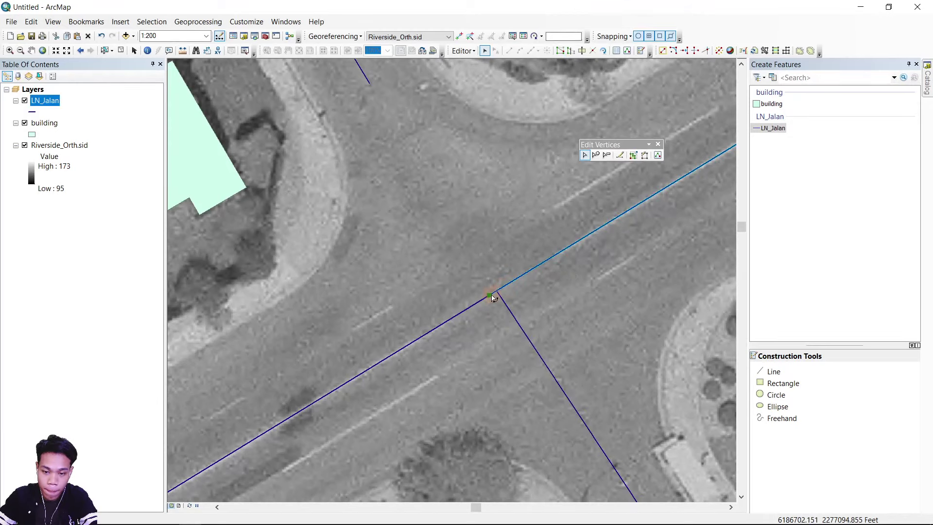
{"action": "left_click_drag", "start_coordinate": [488, 296], "coordinate": [496, 291]}
{"action": "double_click", "coordinate": [469, 306]}
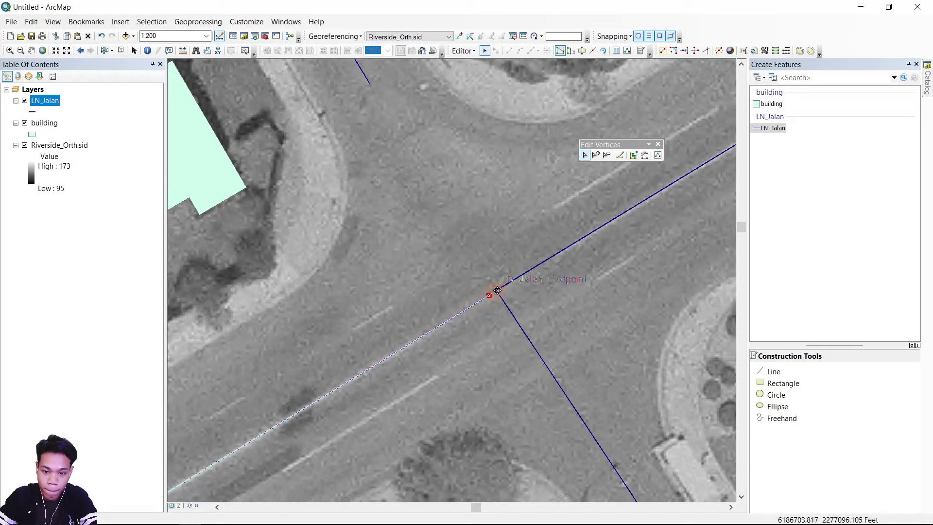
{"action": "left_click", "coordinate": [450, 187]}
Step: Extend the side street northwest of the main intersection to meet the main road and the center of the upper road intersection
{"action": "left_click_drag", "start_coordinate": [450, 187], "coordinate": [523, 341]}
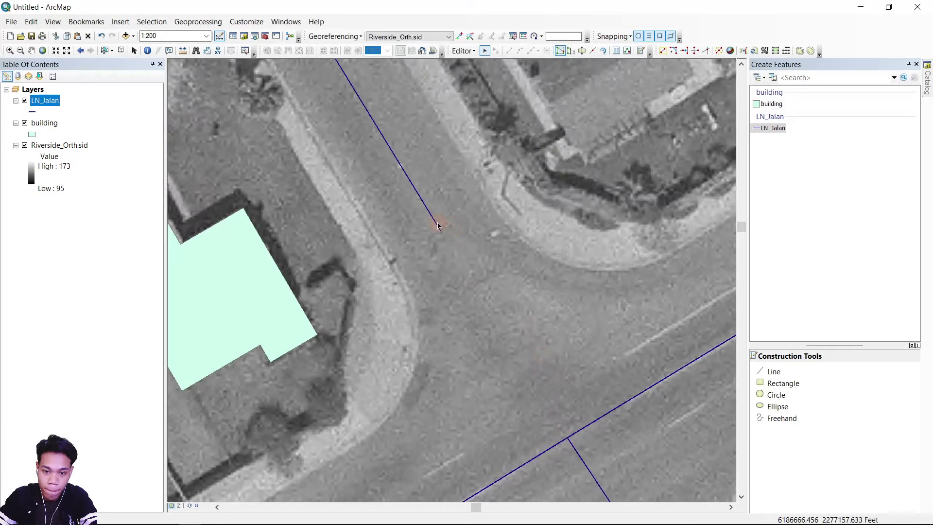
{"action": "double_click", "coordinate": [437, 225]}
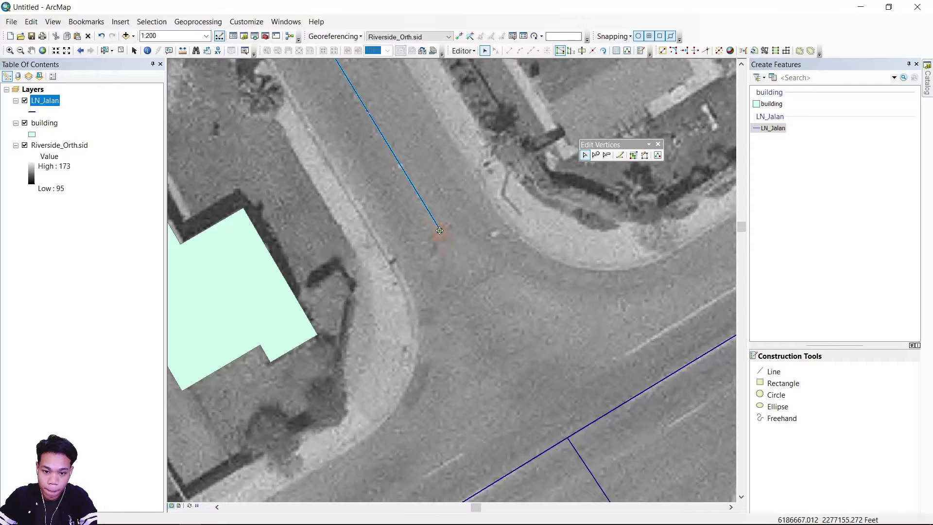
{"action": "scroll", "coordinate": [566, 437], "scroll_direction": "up", "scroll_amount": 2}
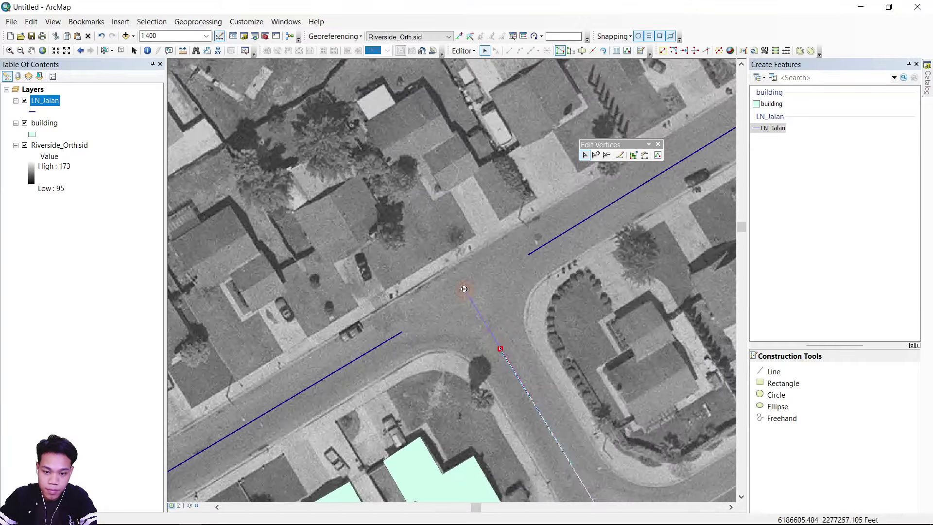
{"action": "left_click_drag", "start_coordinate": [464, 289], "coordinate": [465, 291]}
{"action": "left_click", "coordinate": [549, 225]}
Step: Close the gap in the upper road behind the houses and extend the next side street's southeast end to meet it
{"action": "left_click_drag", "start_coordinate": [528, 255], "coordinate": [389, 346]}
{"action": "double_click", "coordinate": [506, 276]}
{"action": "left_click_drag", "start_coordinate": [337, 267], "coordinate": [388, 346]}
{"action": "scroll", "coordinate": [220, 454], "scroll_direction": "up", "scroll_amount": 2}
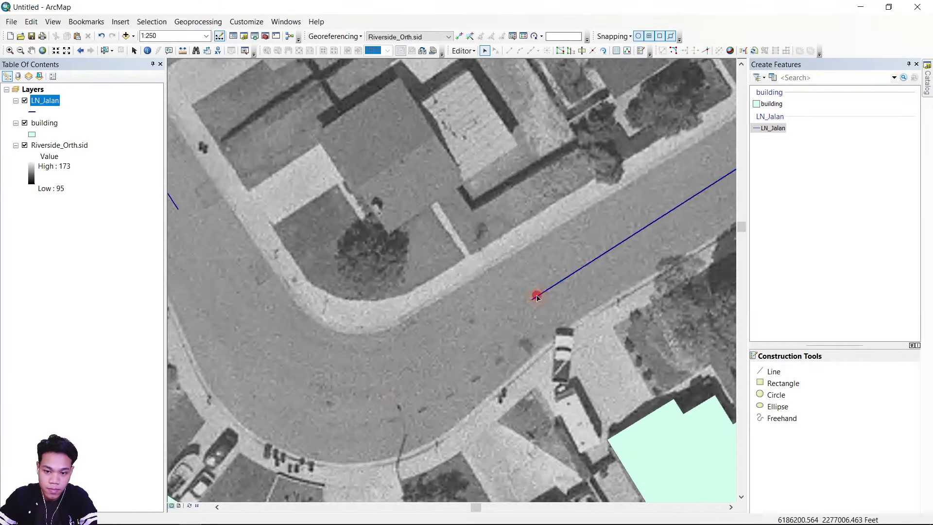
Step: Extend the facing ends of the upper road and the inner northwest-southeast road to a shared point at their corner
{"action": "double_click", "coordinate": [536, 297]}
{"action": "left_click_drag", "start_coordinate": [532, 299], "coordinate": [325, 432]}
{"action": "double_click", "coordinate": [316, 176]}
{"action": "left_click_drag", "start_coordinate": [316, 176], "coordinate": [463, 396]}
{"action": "left_click", "coordinate": [473, 316]}
Step: Join the inner northwest-southeast road and the short connecting street at a shared point in their intersection
{"action": "double_click", "coordinate": [480, 221]}
{"action": "left_click_drag", "start_coordinate": [479, 220], "coordinate": [418, 129]}
{"action": "double_click", "coordinate": [323, 184]}
{"action": "left_click_drag", "start_coordinate": [323, 185], "coordinate": [419, 127]}
{"action": "scroll", "coordinate": [420, 145], "scroll_direction": "up", "scroll_amount": 2}
{"action": "scroll", "coordinate": [282, 122], "scroll_direction": "down", "scroll_amount": 2}
Step: Extend the short connecting street's southwest end into the outer road and snap the outer road's northern segment to that endpoint
{"action": "double_click", "coordinate": [562, 371]}
{"action": "left_click_drag", "start_coordinate": [562, 371], "coordinate": [451, 443]}
{"action": "left_click", "coordinate": [370, 326]}
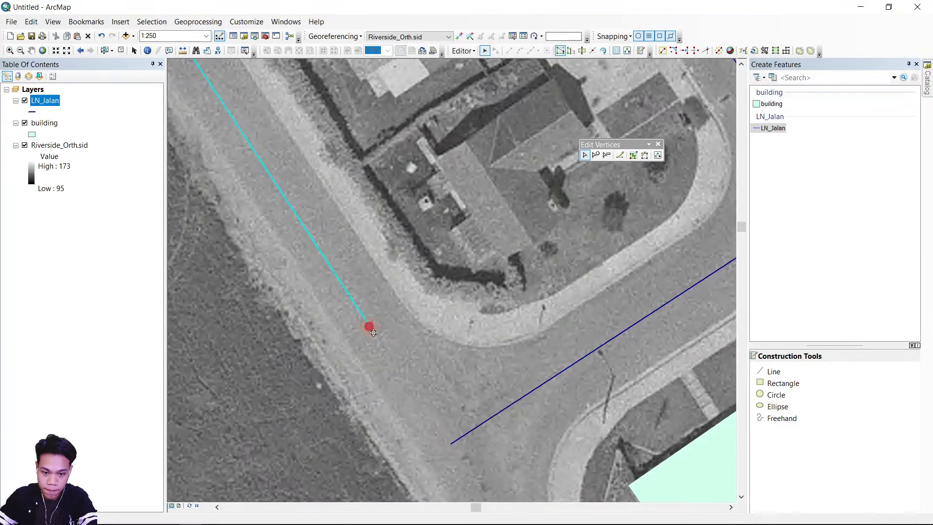
{"action": "left_click_drag", "start_coordinate": [370, 327], "coordinate": [451, 443]}
Step: Extend the outer road and the main road at the southwest corner and snap their ends together at one shared point
{"action": "scroll", "coordinate": [452, 440], "scroll_direction": "up", "scroll_amount": 3}
{"action": "double_click", "coordinate": [458, 401]}
{"action": "scroll", "coordinate": [454, 410], "scroll_direction": "down", "scroll_amount": 4}
{"action": "left_click_drag", "start_coordinate": [361, 144], "coordinate": [435, 241]}
{"action": "double_click", "coordinate": [655, 137]}
{"action": "left_click_drag", "start_coordinate": [489, 222], "coordinate": [320, 326]}
{"action": "left_click_drag", "start_coordinate": [311, 308], "coordinate": [321, 325]}
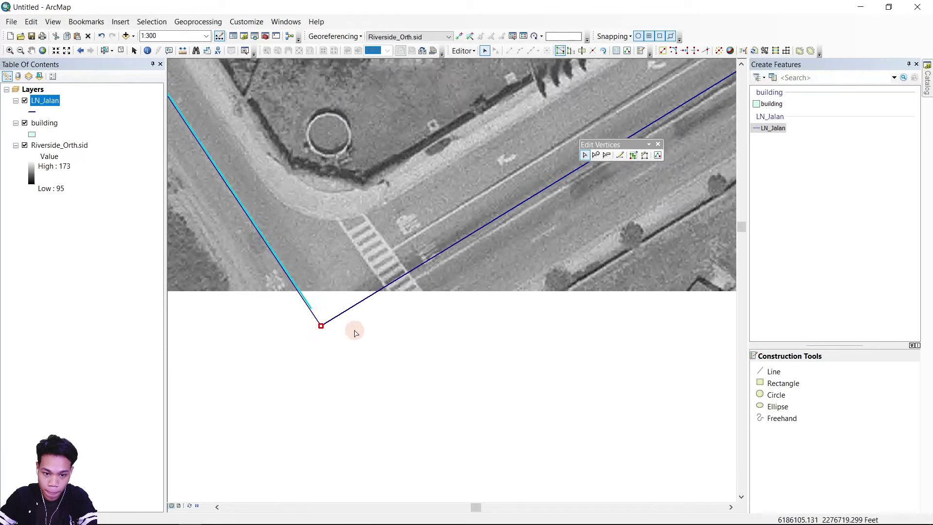
{"action": "left_click", "coordinate": [354, 333]}
{"action": "scroll", "coordinate": [355, 333], "scroll_direction": "down", "scroll_amount": 5}
{"action": "left_click", "coordinate": [290, 342]}
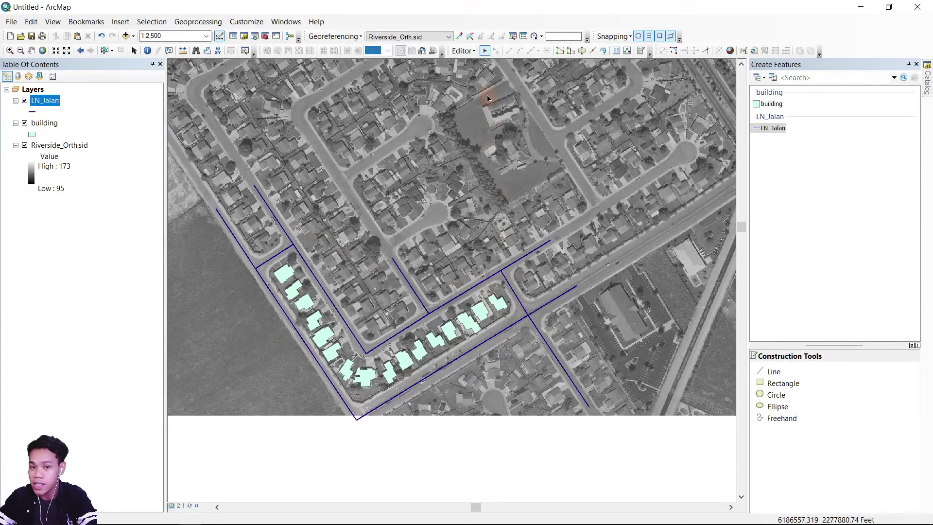
Step: Measure the distance from the main road's centerline to its edge beside the houses
{"action": "scroll", "coordinate": [441, 272], "scroll_direction": "up", "scroll_amount": 4}
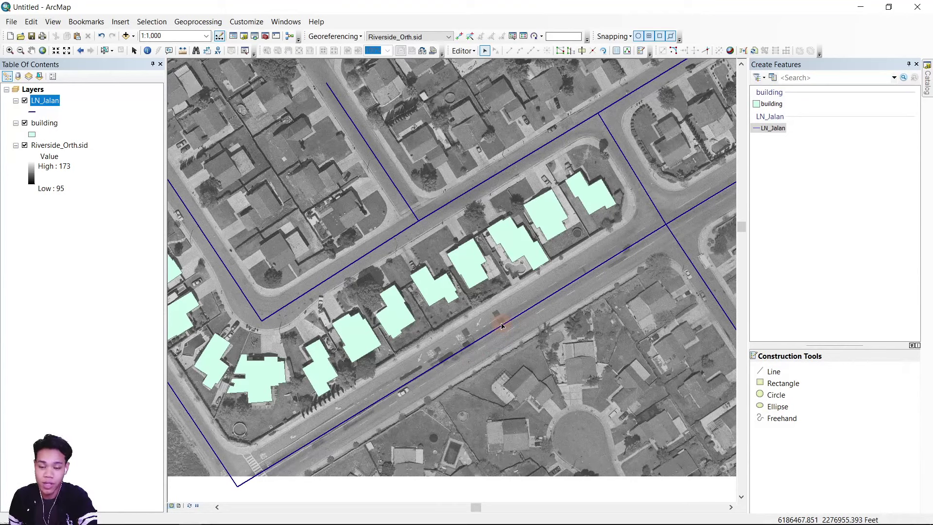
{"action": "left_click_drag", "start_coordinate": [636, 207], "coordinate": [525, 307]}
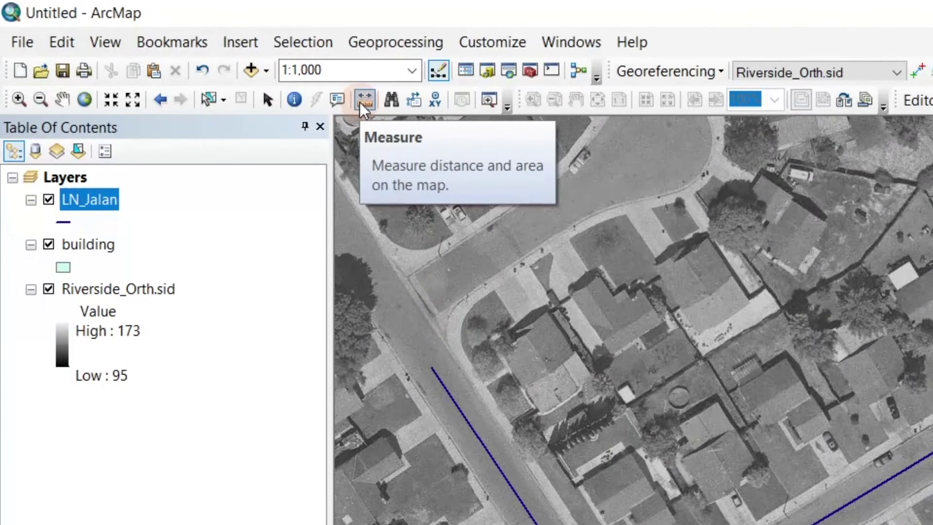
{"action": "left_click", "coordinate": [363, 101]}
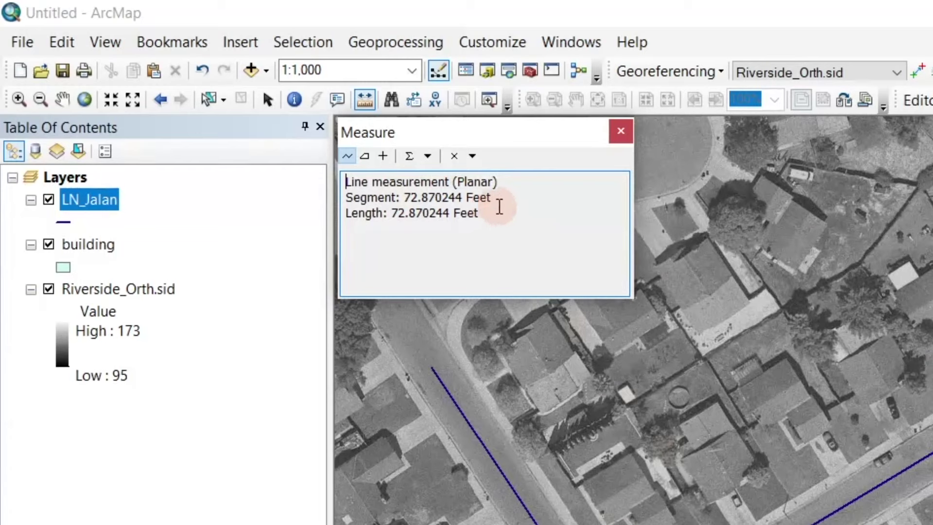
{"action": "left_click_drag", "start_coordinate": [501, 202], "coordinate": [455, 213]}
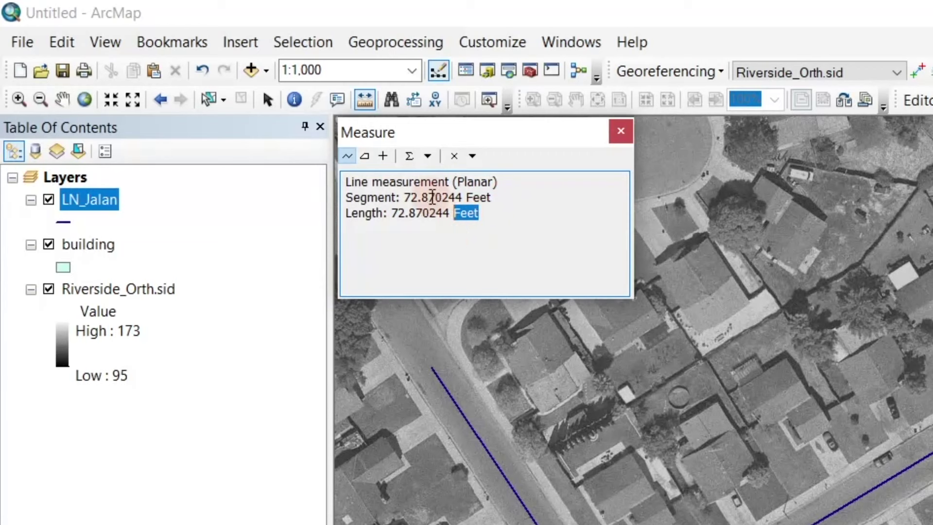
{"action": "left_click", "coordinate": [427, 200]}
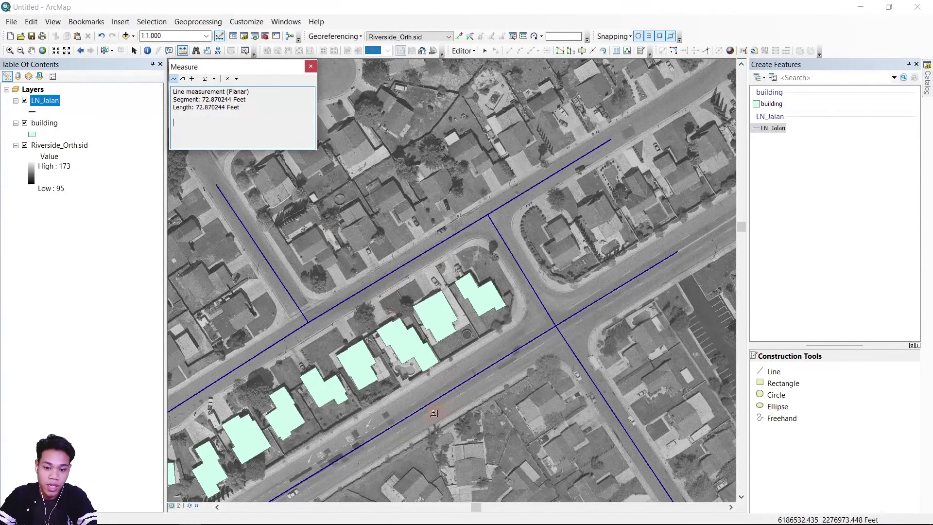
{"action": "scroll", "coordinate": [434, 412], "scroll_direction": "down", "scroll_amount": 1}
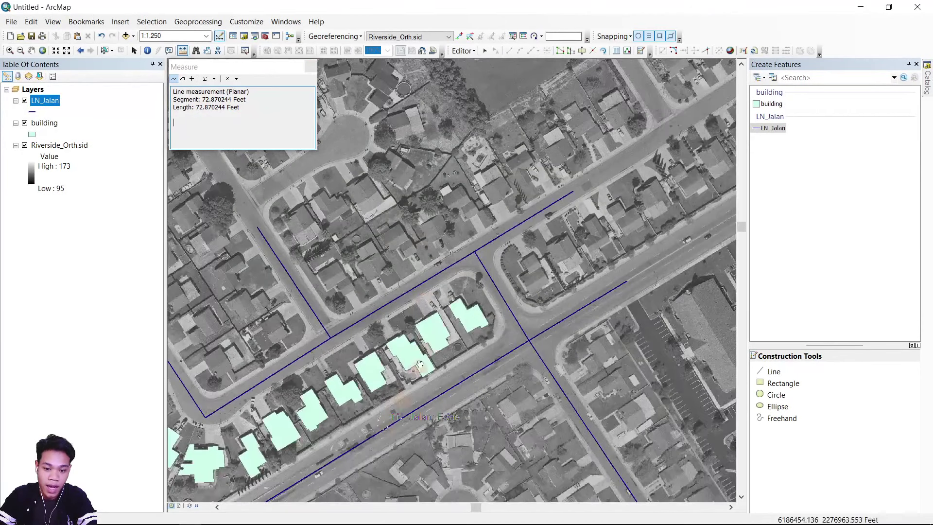
{"action": "scroll", "coordinate": [329, 405], "scroll_direction": "up", "scroll_amount": 4}
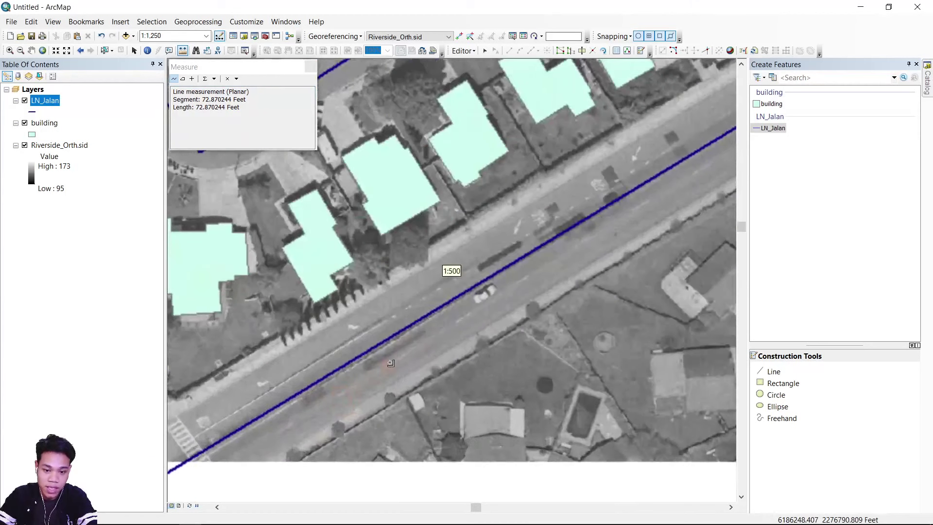
{"action": "left_click", "coordinate": [438, 309]}
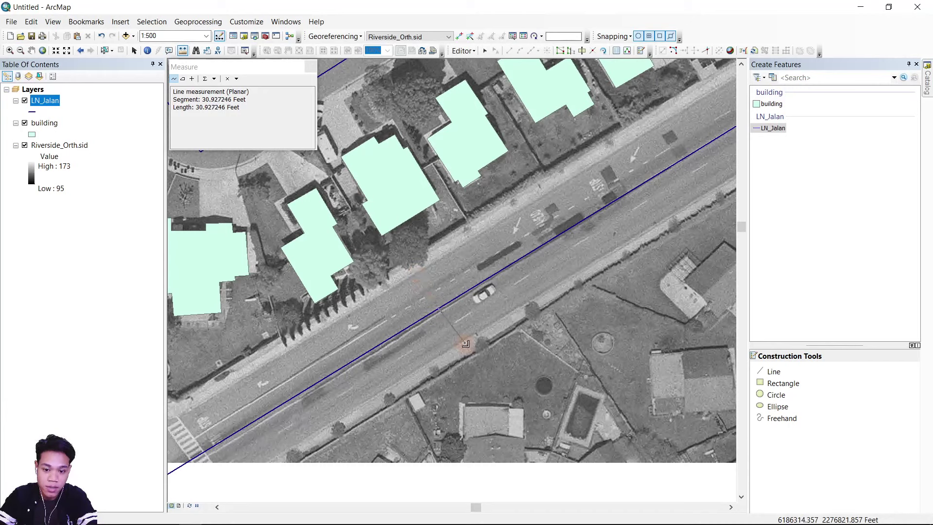
Step: Copy the main road centerline parallel at a distance of 30 on both sides with mitered corners, using the LN_Jalan template
{"action": "left_click", "coordinate": [484, 50]}
{"action": "left_click", "coordinate": [511, 226]}
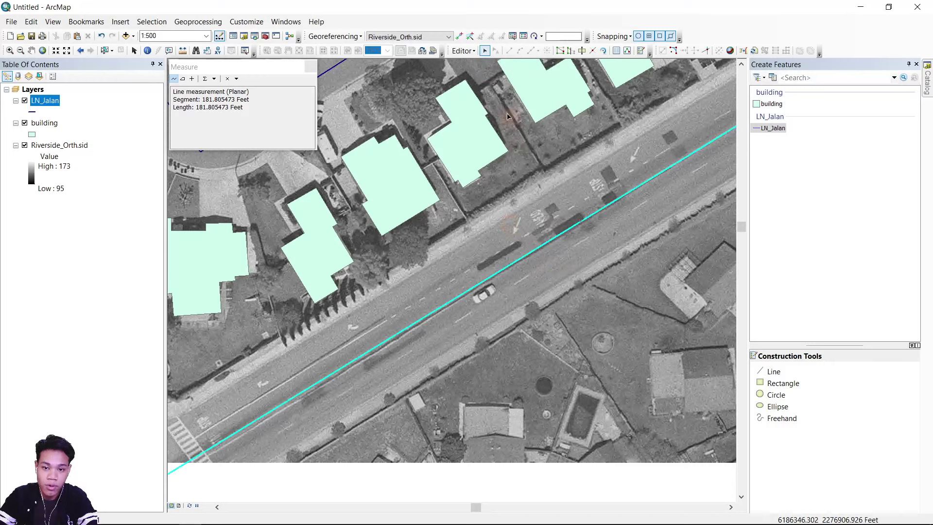
{"action": "left_click", "coordinate": [467, 53]}
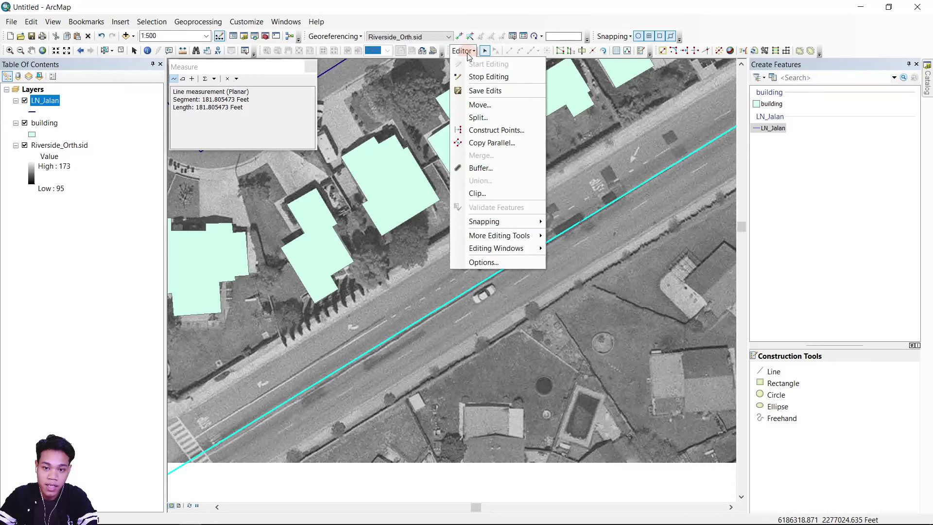
{"action": "left_click", "coordinate": [486, 143]}
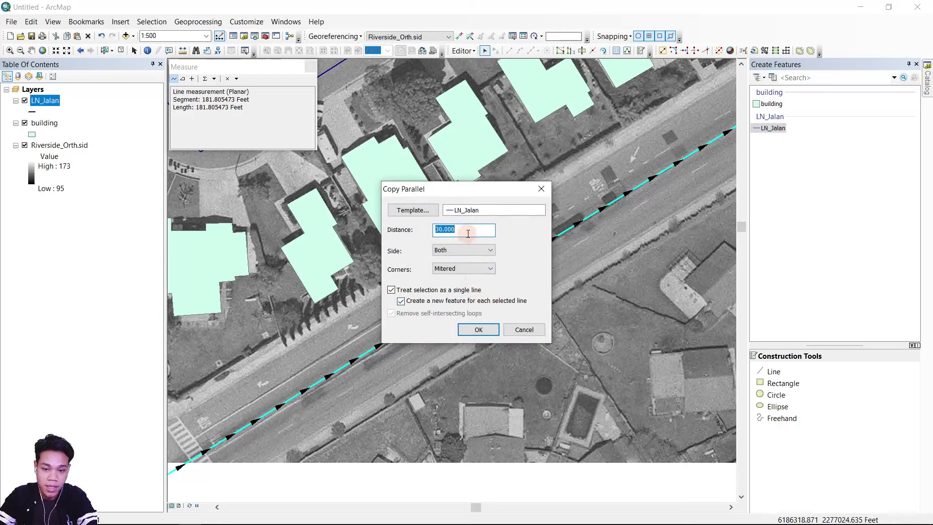
{"action": "left_click", "coordinate": [460, 250]}
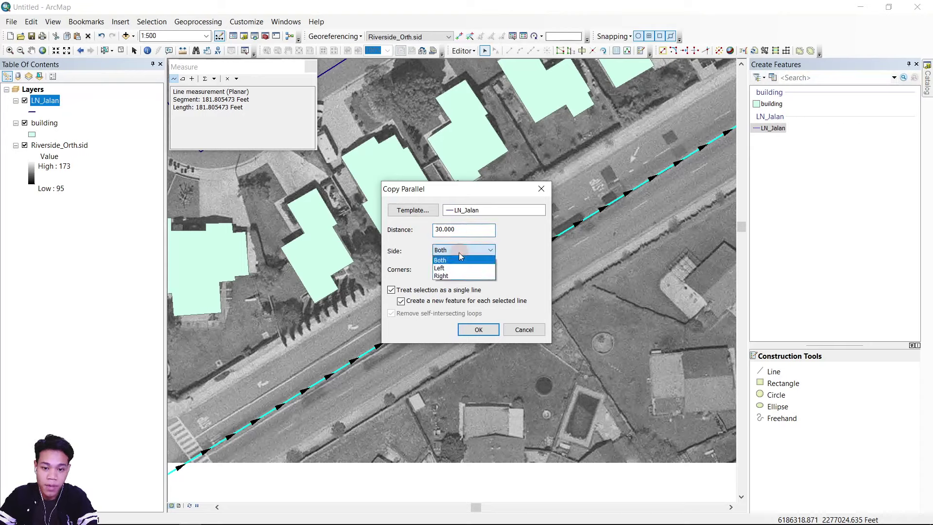
{"action": "left_click", "coordinate": [460, 259]}
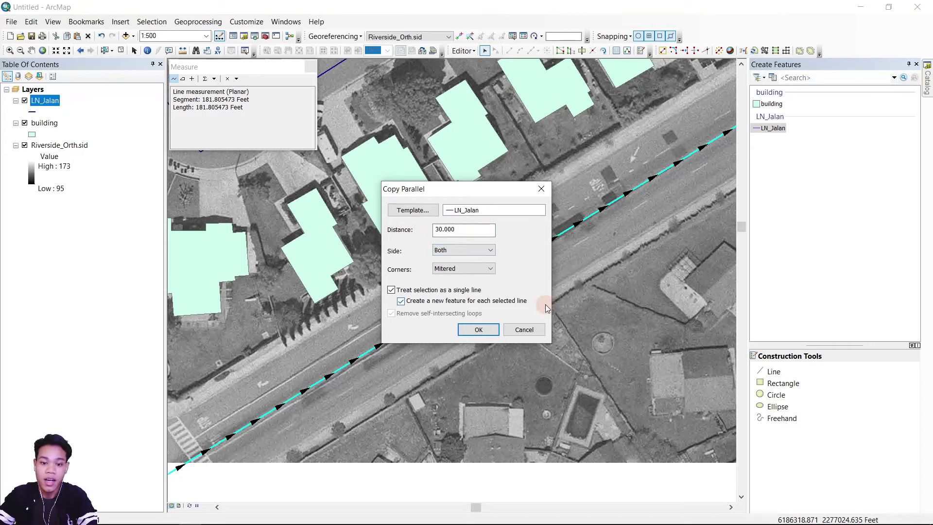
{"action": "left_click", "coordinate": [471, 332]}
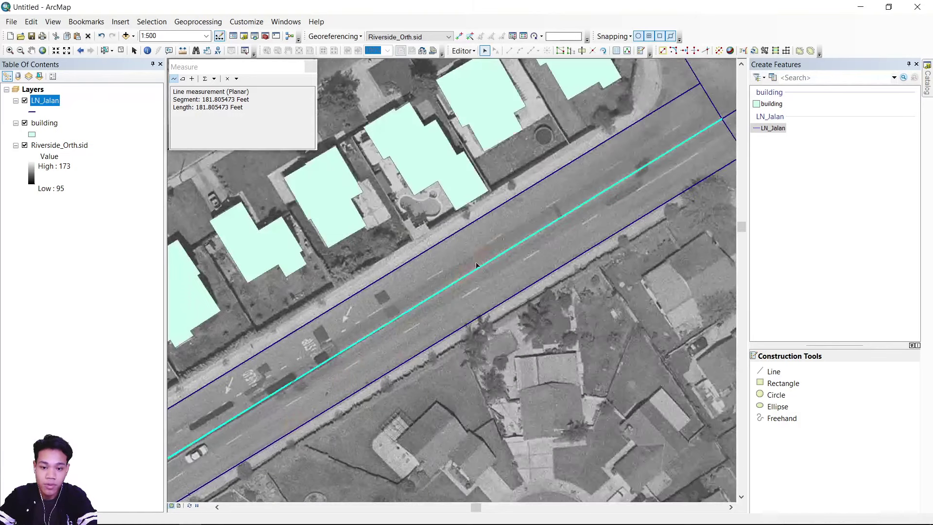
Step: Inspect the main road's parallel copies up to the intersection and measure the southeastern side street from centerline to road edge
{"action": "left_click_drag", "start_coordinate": [572, 194], "coordinate": [412, 308]}
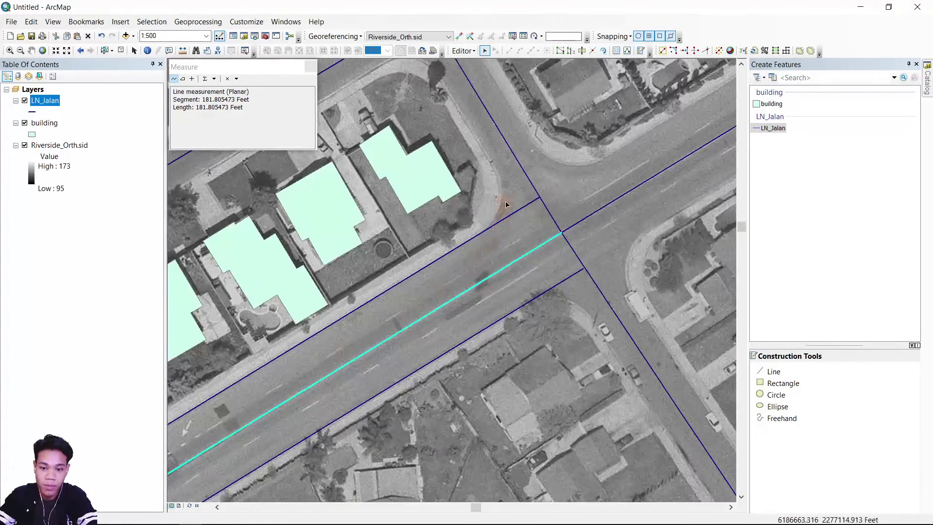
{"action": "left_click", "coordinate": [470, 239]}
{"action": "left_click", "coordinate": [524, 305]}
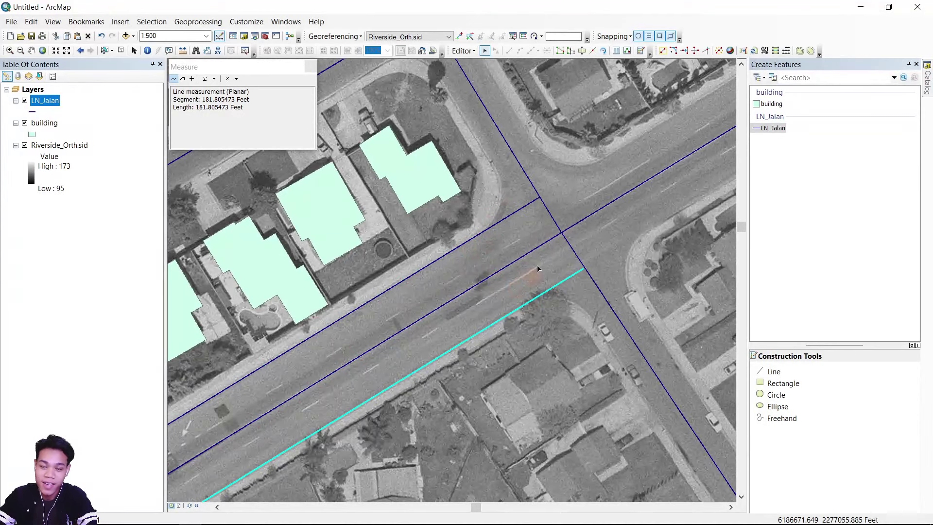
{"action": "left_click_drag", "start_coordinate": [549, 163], "coordinate": [466, 238]}
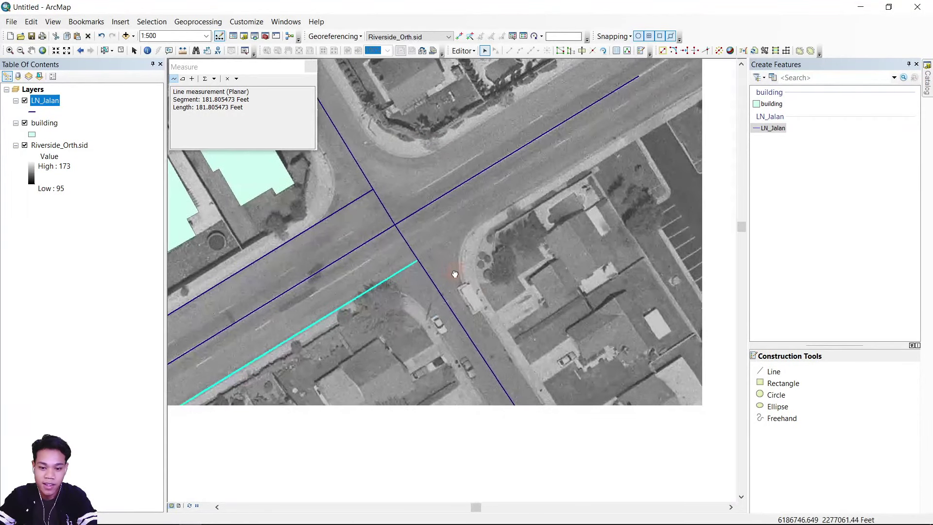
{"action": "left_click_drag", "start_coordinate": [419, 173], "coordinate": [410, 242]}
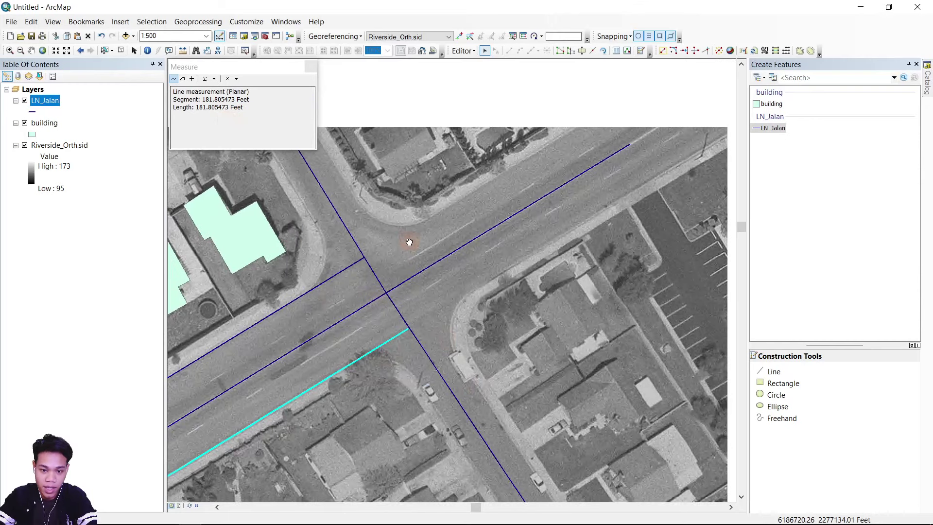
{"action": "left_click_drag", "start_coordinate": [455, 288], "coordinate": [431, 208]}
{"action": "left_click", "coordinate": [189, 64]}
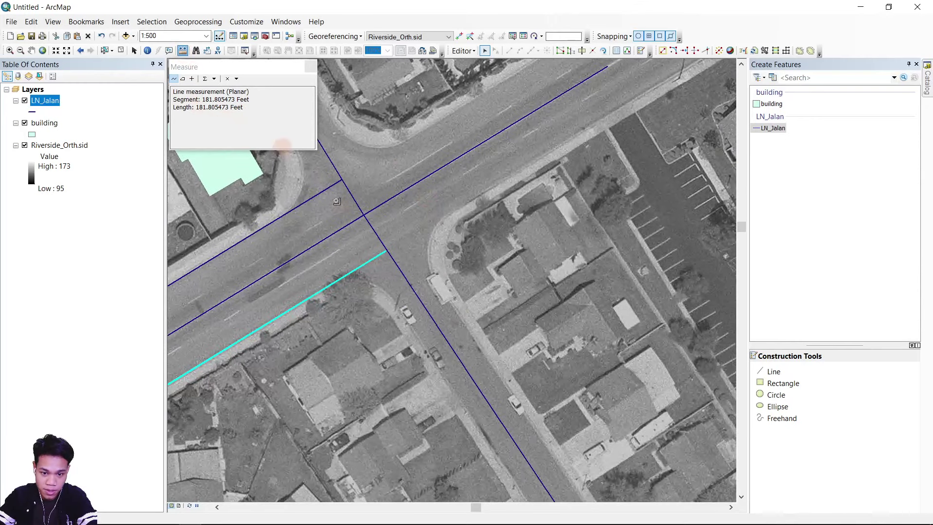
{"action": "left_click", "coordinate": [459, 360]}
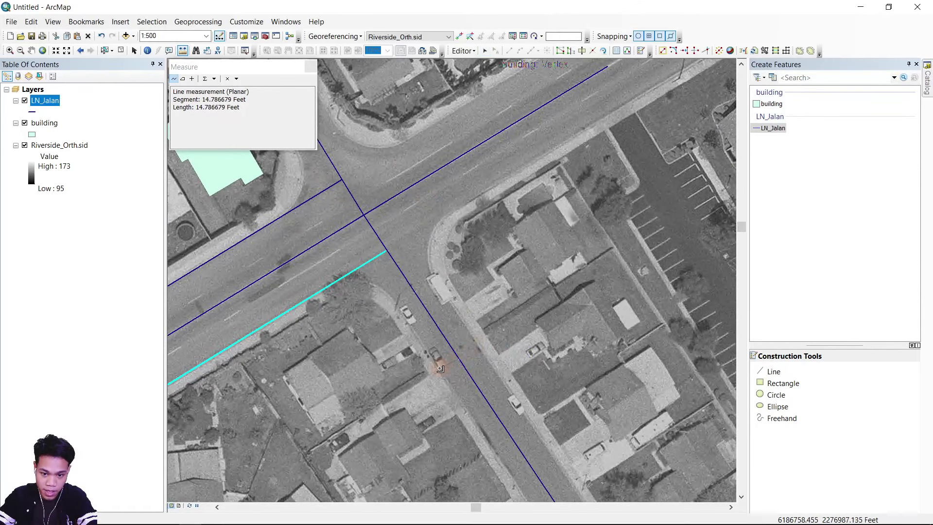
{"action": "left_click", "coordinate": [313, 66]}
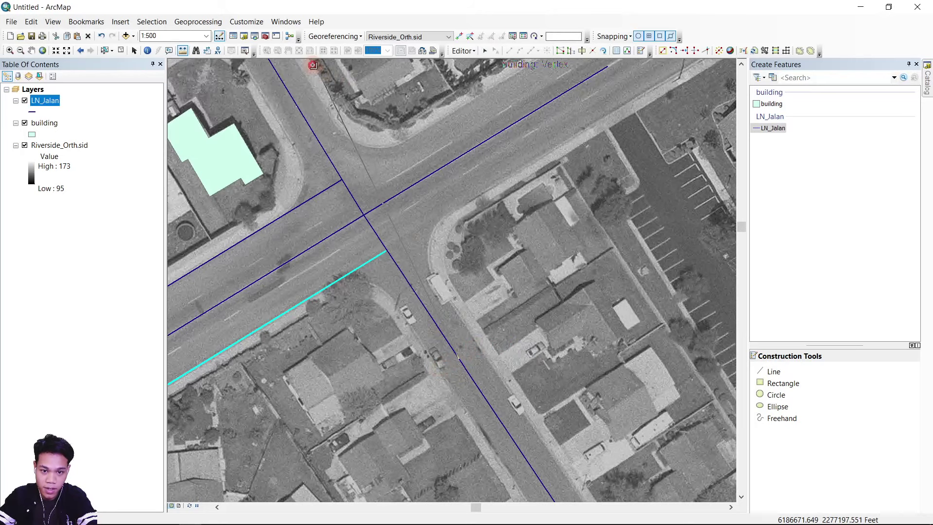
Step: Copy the southeastern side street's centerline parallel at a distance of 15 on both sides with mitered corners
{"action": "left_click", "coordinate": [484, 50]}
{"action": "left_click", "coordinate": [442, 335]}
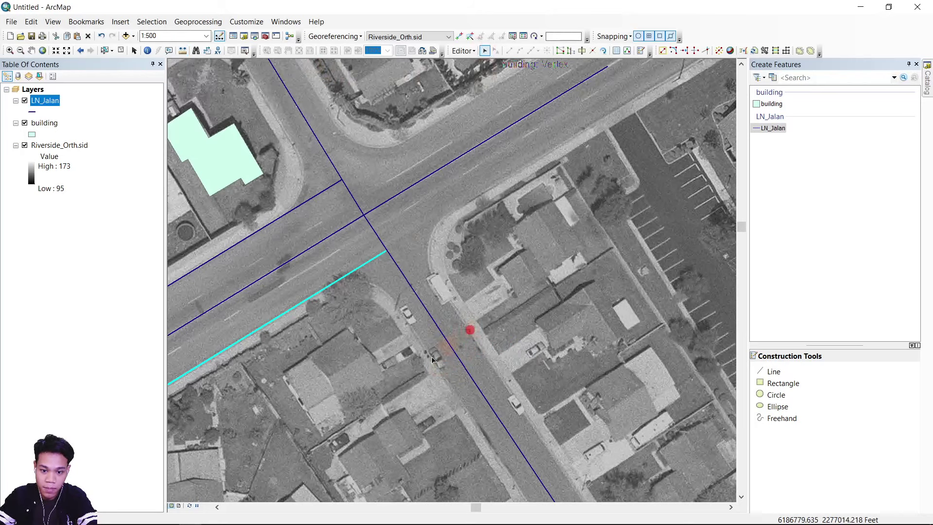
{"action": "left_click", "coordinate": [463, 50]}
{"action": "left_click", "coordinate": [479, 142]}
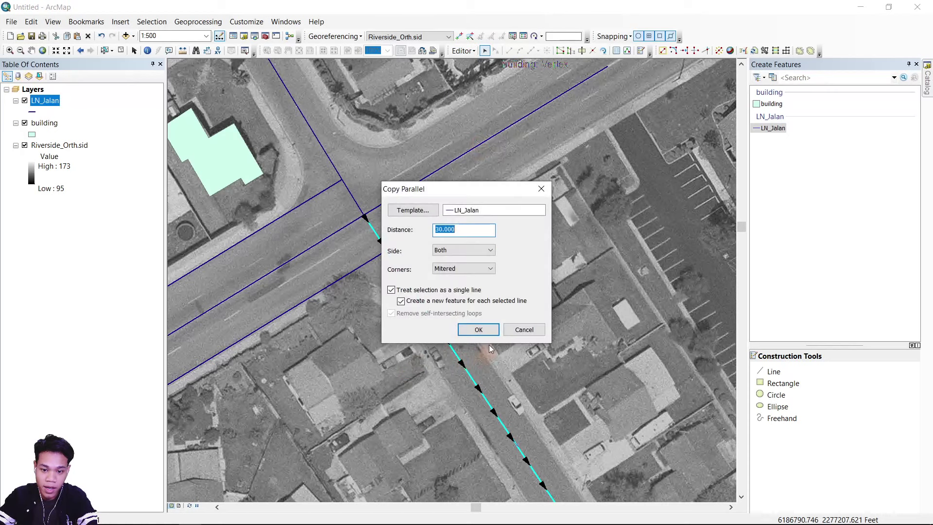
{"action": "type", "text": "15"}
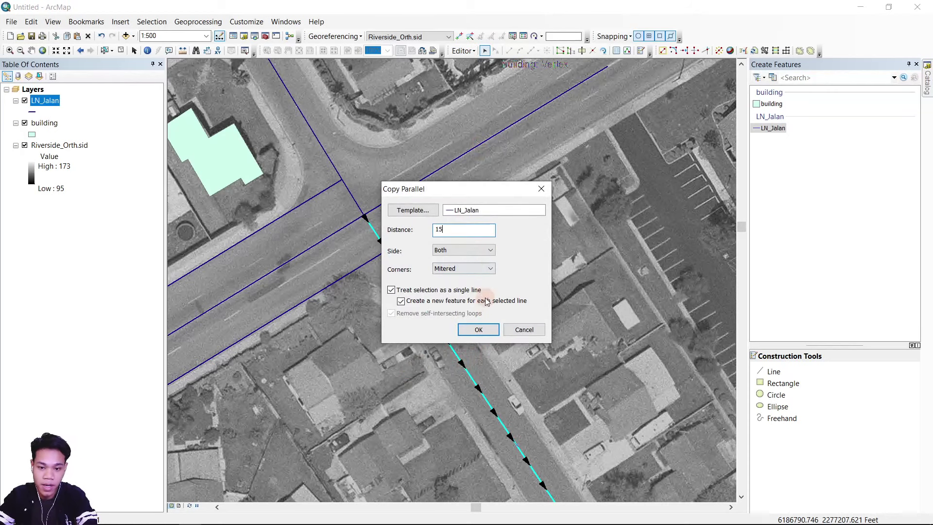
{"action": "left_click", "coordinate": [479, 329]}
{"action": "key", "text": "Up"}
Step: Copy the main road segment northeast of the intersection parallel at a distance of 30 on both sides
{"action": "left_click", "coordinate": [498, 248]}
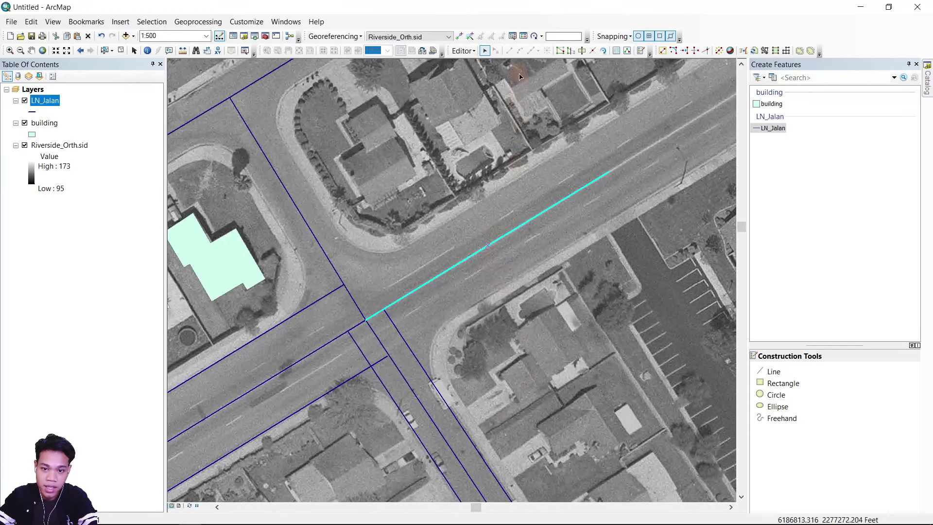
{"action": "left_click", "coordinate": [464, 51]}
{"action": "left_click", "coordinate": [500, 130]}
{"action": "type", "text": "3"}
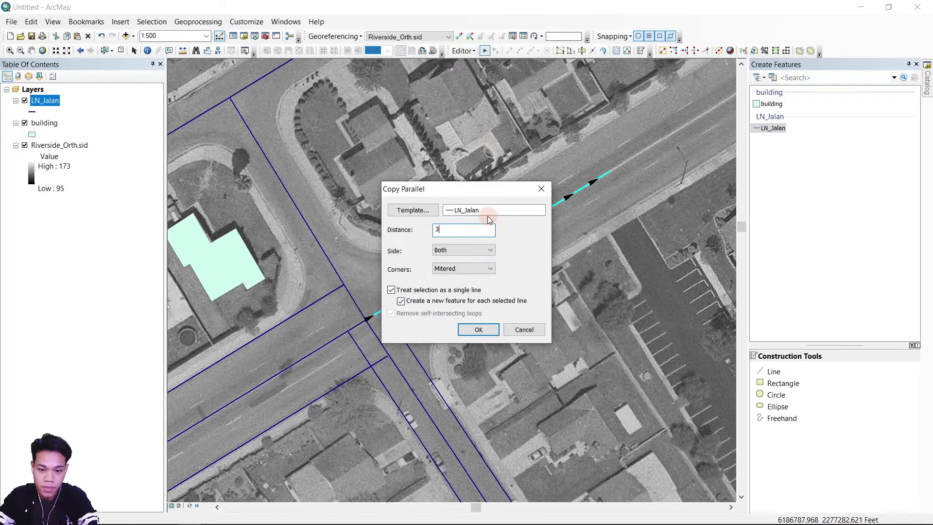
{"action": "type", "text": "0"}
{"action": "left_click", "coordinate": [479, 329]}
Step: Copy the centerline of the short street northwest of the main intersection parallel at a distance of 15 on both sides
{"action": "key", "text": "Up"}
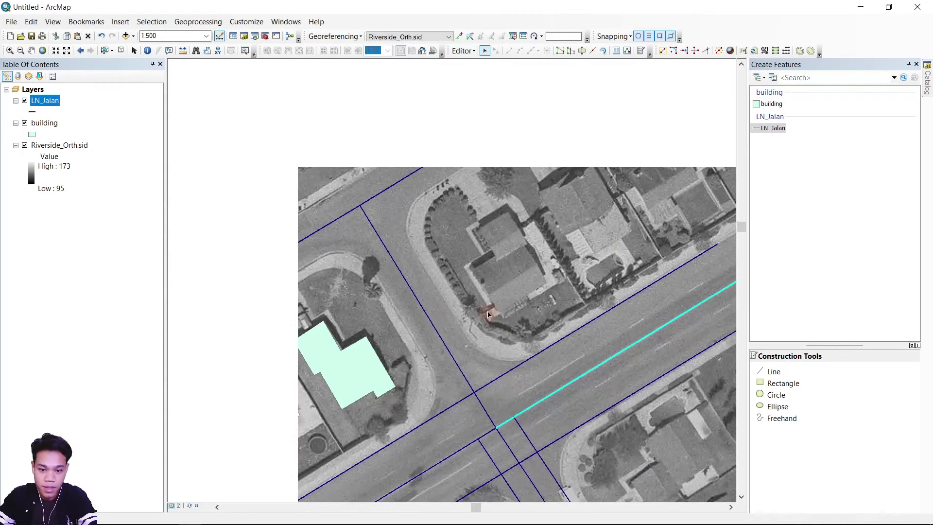
{"action": "left_click", "coordinate": [463, 51]}
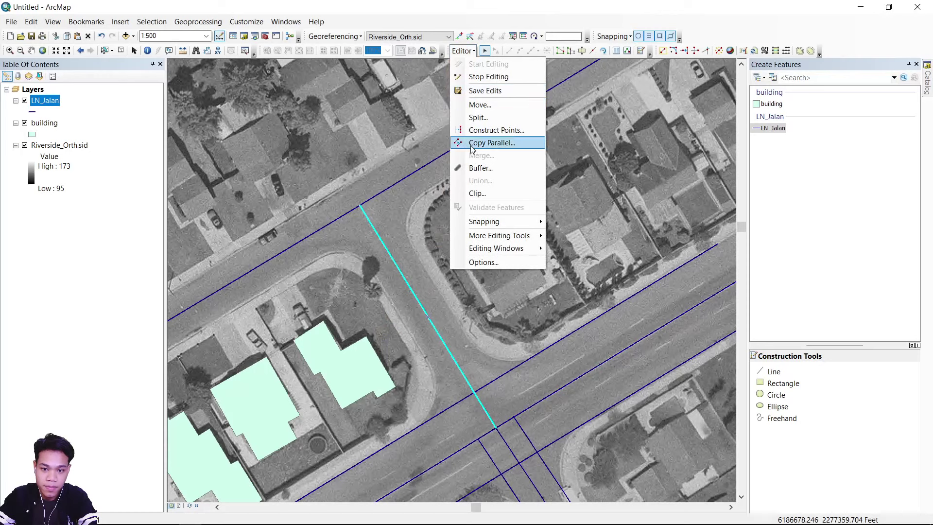
{"action": "left_click", "coordinate": [484, 143]}
{"action": "type", "text": "15"}
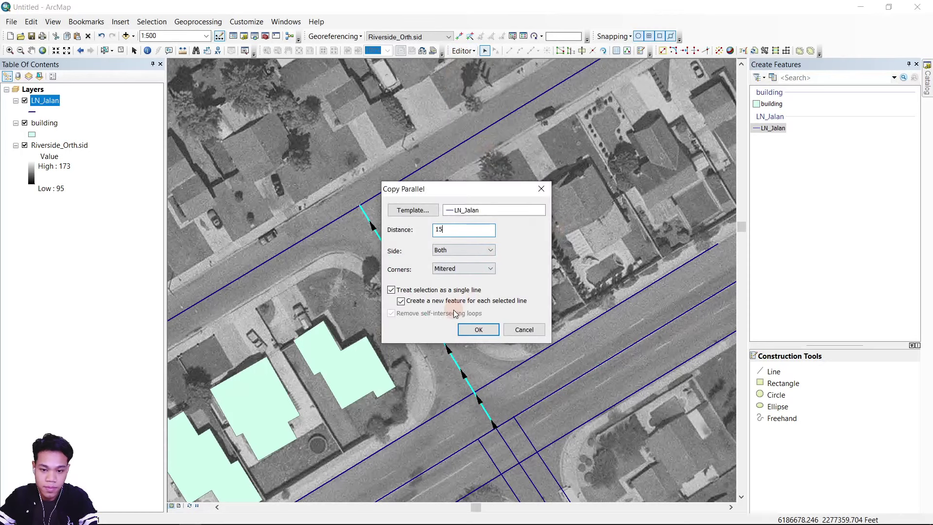
{"action": "left_click", "coordinate": [479, 330]}
Step: Copy the remaining street centerlines north and west of the digitized buildings parallel on both sides
{"action": "left_click", "coordinate": [463, 51]}
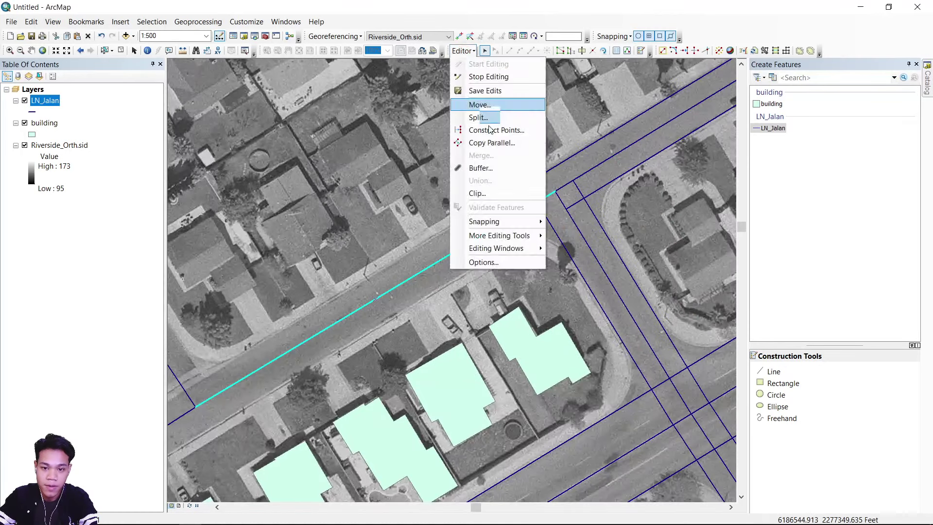
{"action": "left_click", "coordinate": [492, 142]}
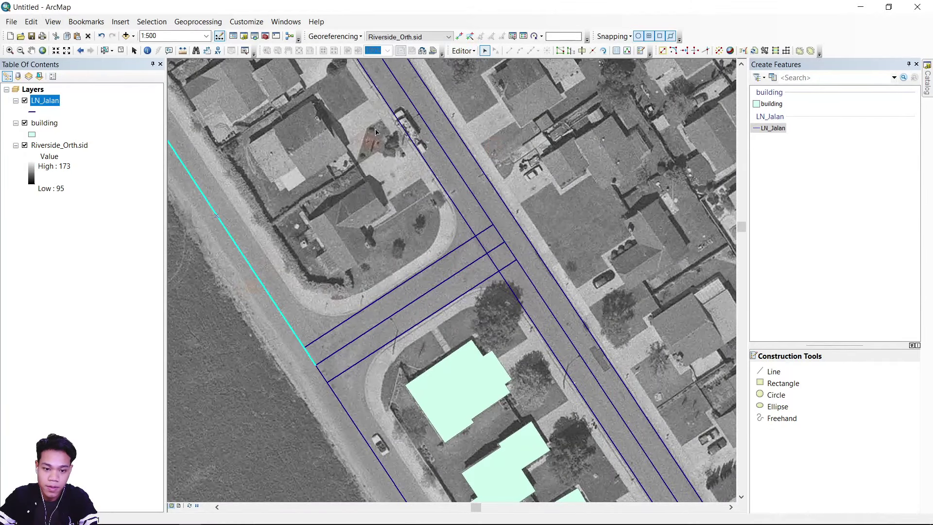
{"action": "scroll", "coordinate": [375, 132], "scroll_direction": "down", "scroll_amount": 4}
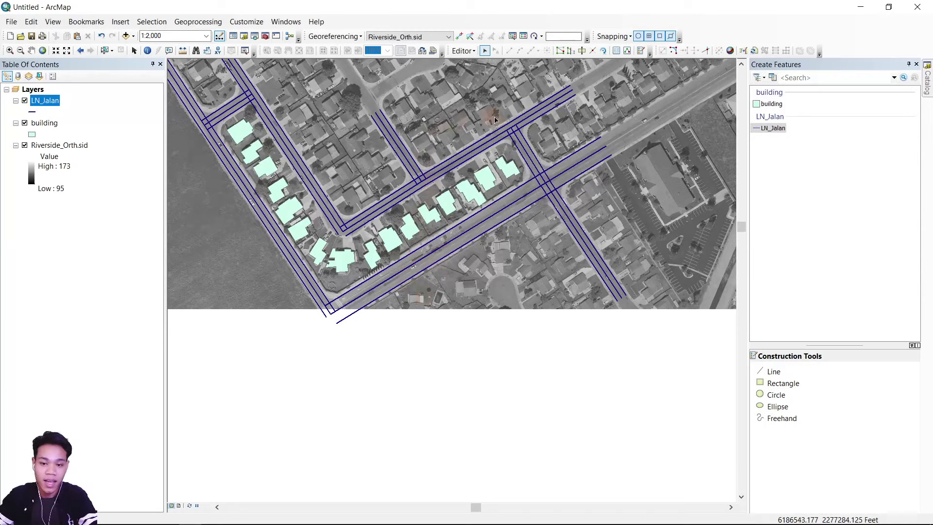
Step: Show the Advanced Editing tools as a floating set over the map at the main intersection
{"action": "scroll", "coordinate": [535, 122], "scroll_direction": "up", "scroll_amount": 4}
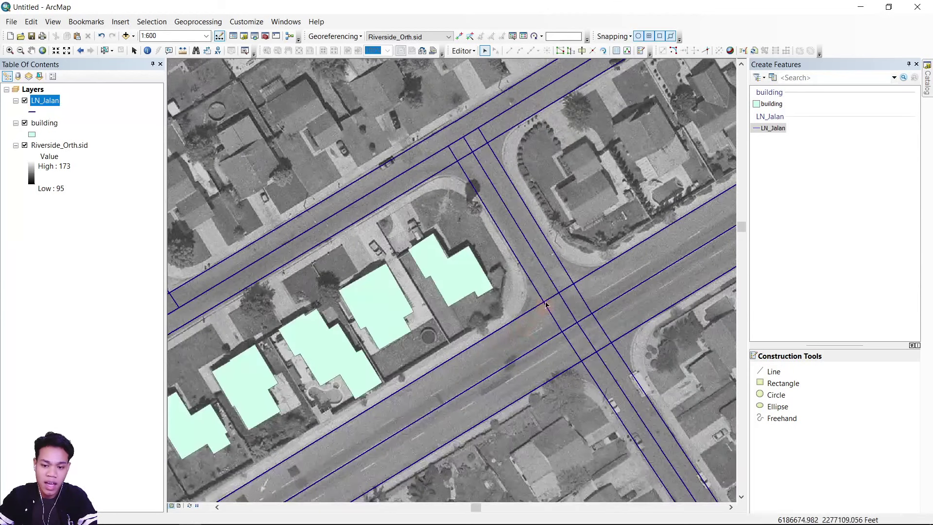
{"action": "left_click_drag", "start_coordinate": [569, 357], "coordinate": [505, 302]}
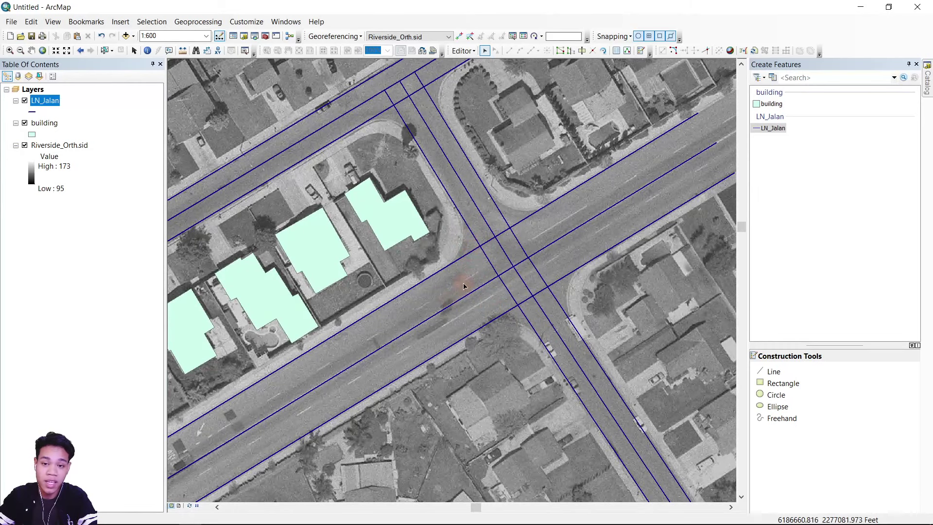
{"action": "scroll", "coordinate": [504, 324], "scroll_direction": "up", "scroll_amount": 2}
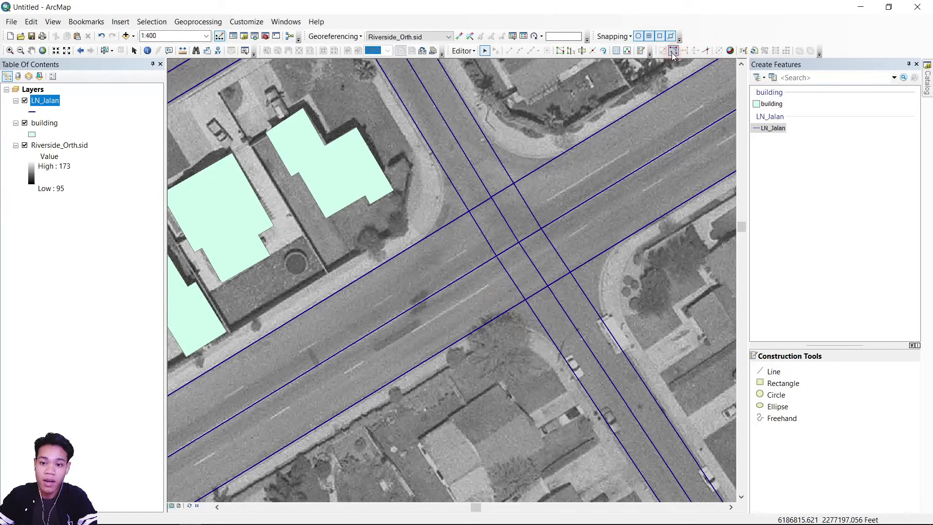
{"action": "left_click_drag", "start_coordinate": [655, 49], "coordinate": [486, 129]}
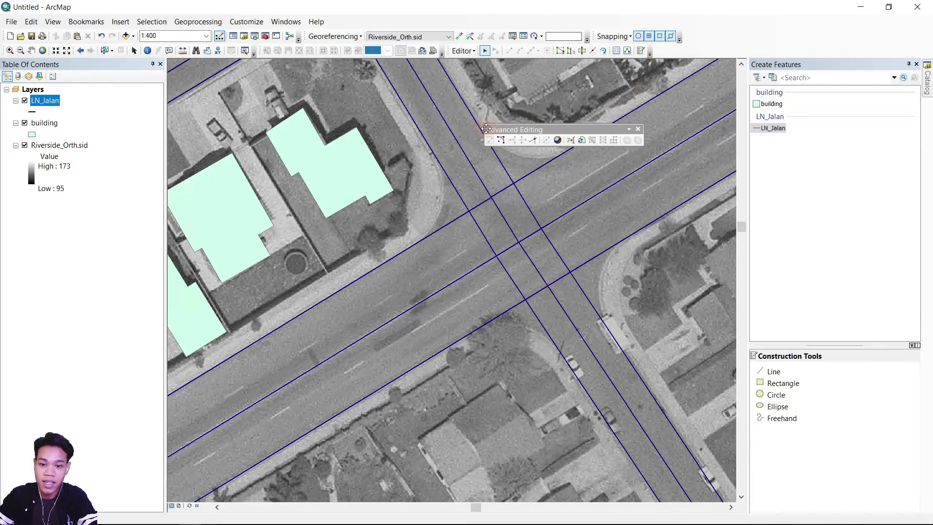
{"action": "left_click", "coordinate": [638, 129]}
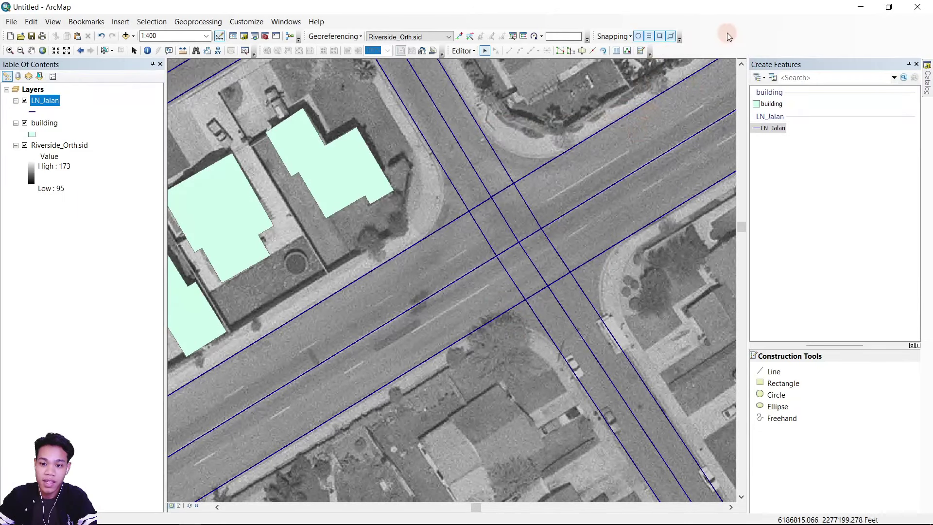
{"action": "right_click", "coordinate": [727, 33]}
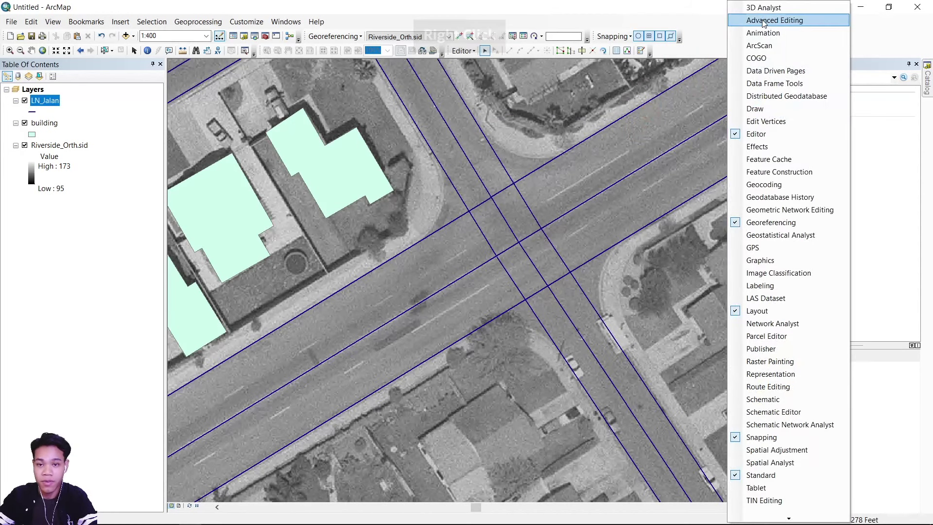
{"action": "left_click", "coordinate": [764, 22]}
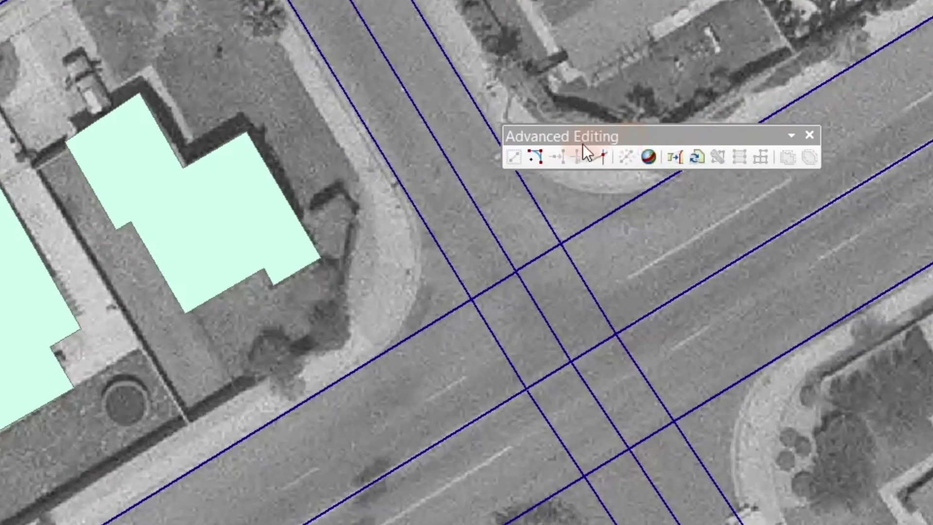
Step: Start a fillet at the main intersection's southern corner between the main road's edge and the side street's edge
{"action": "left_click", "coordinate": [542, 158]}
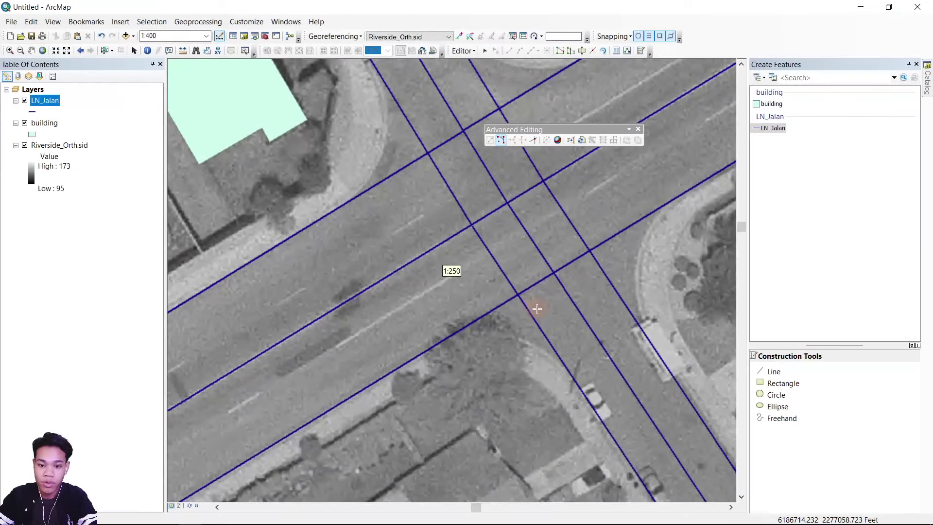
{"action": "scroll", "coordinate": [488, 335], "scroll_direction": "up", "scroll_amount": 3}
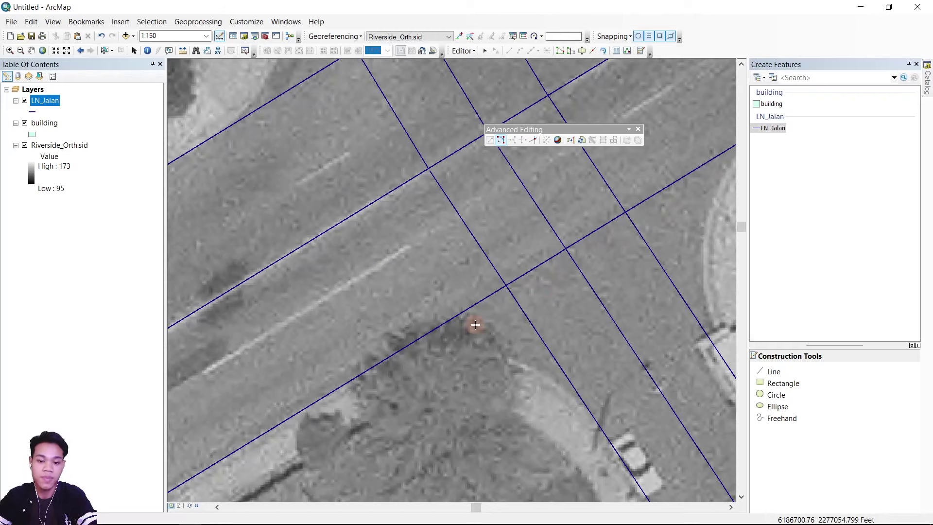
{"action": "key", "text": "Down"}
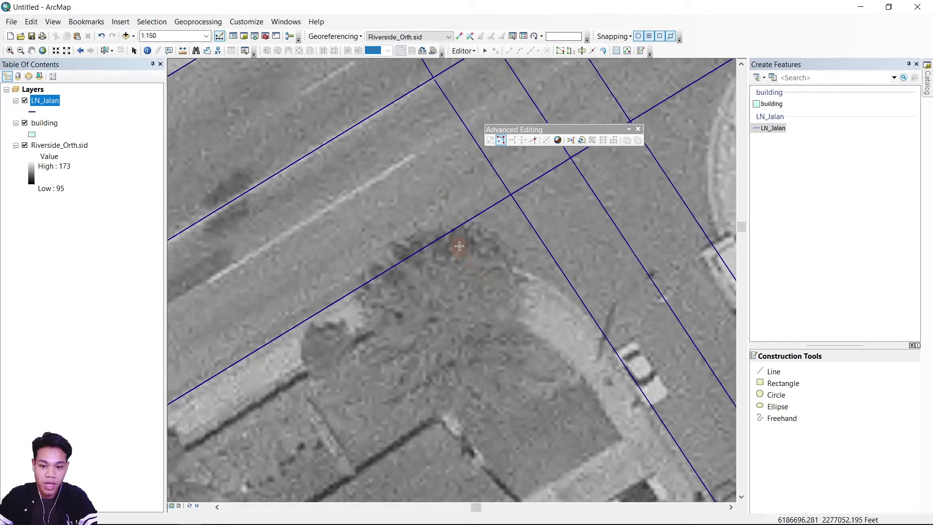
{"action": "left_click", "coordinate": [474, 221]}
{"action": "left_click", "coordinate": [537, 234]}
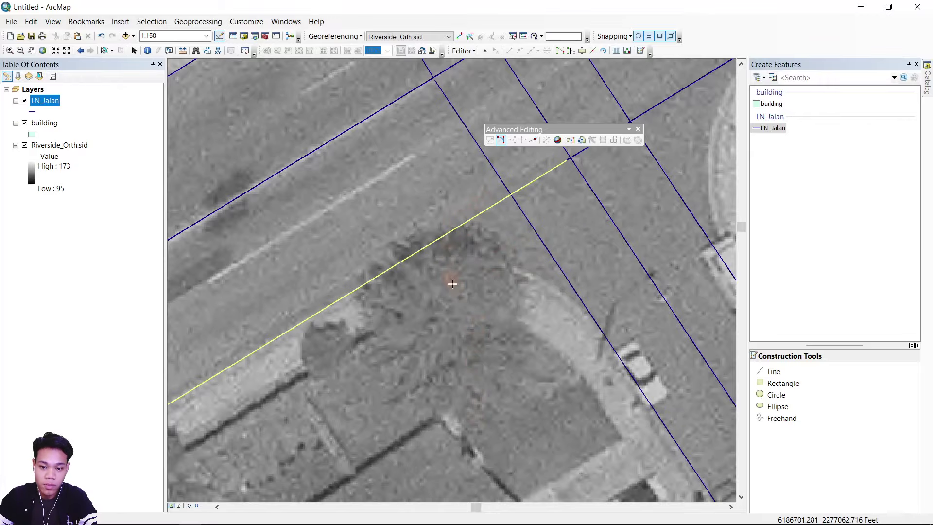
{"action": "right_click", "coordinate": [485, 339]}
{"action": "left_click", "coordinate": [530, 359]}
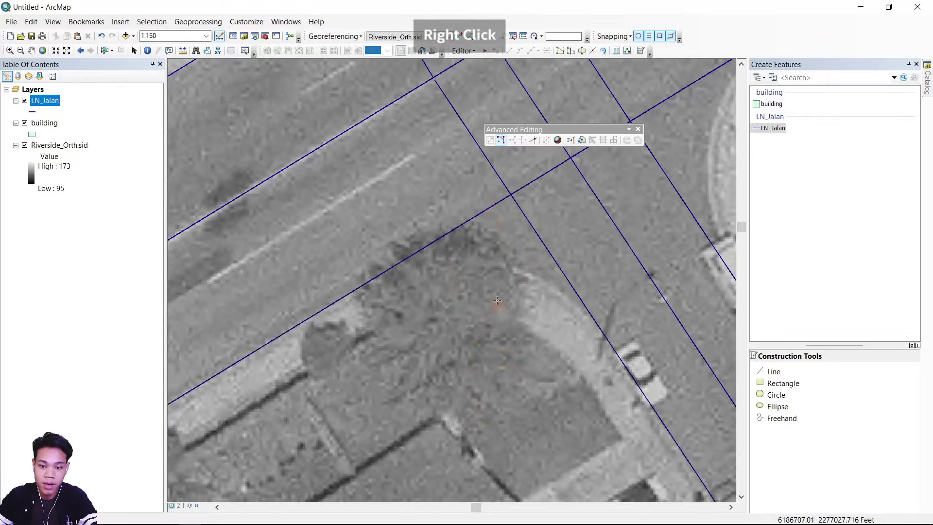
{"action": "left_click", "coordinate": [464, 331]}
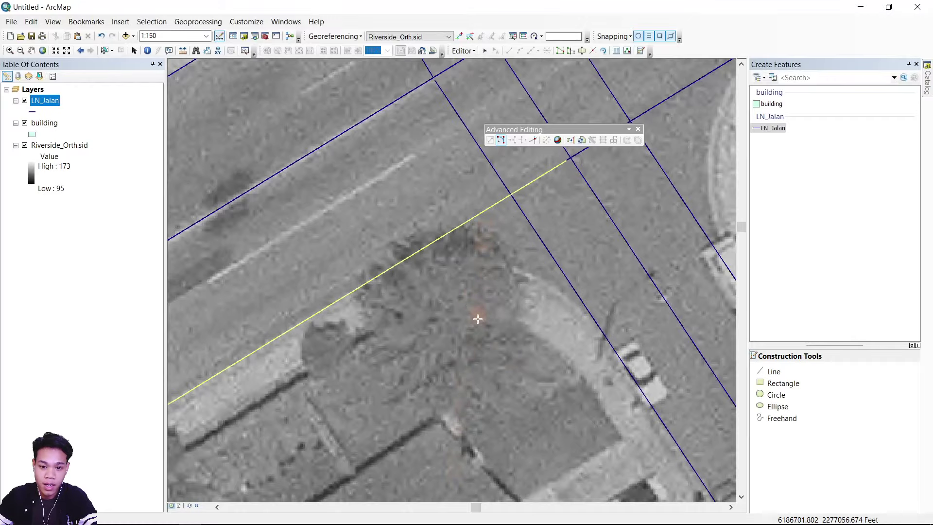
{"action": "key", "text": "ctrl+z"}
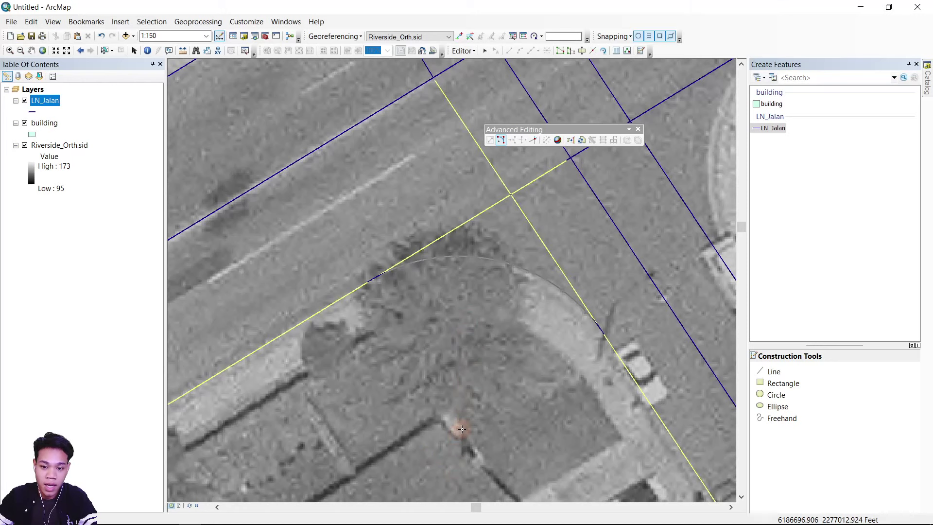
Step: Lock the curb-fitted arc with Fixed Radius and create the fillet at the intersection's southern corner, trimming the existing segments
{"action": "right_click", "coordinate": [462, 429]}
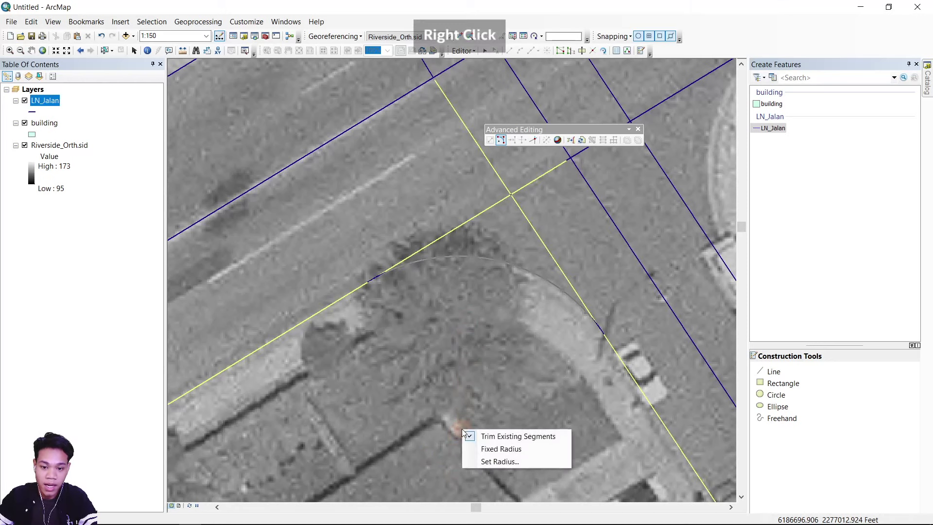
{"action": "left_click", "coordinate": [503, 448]}
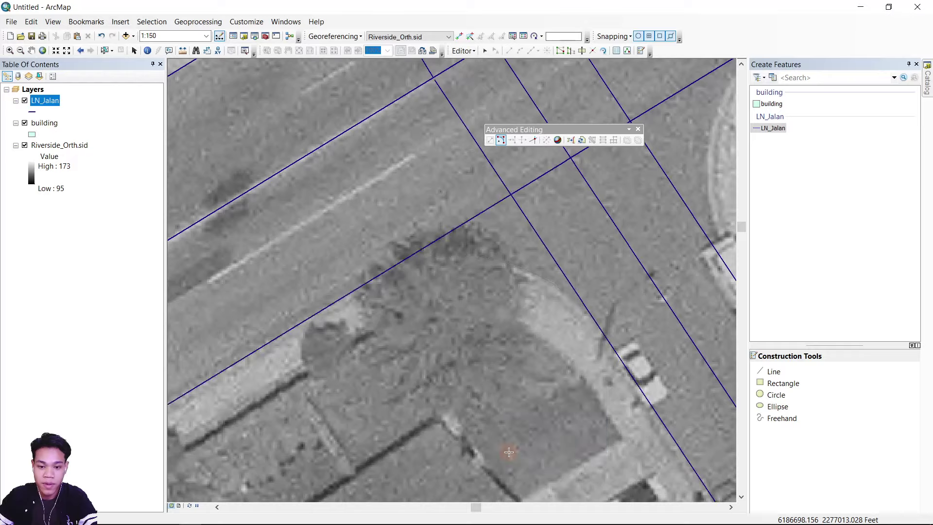
{"action": "left_click", "coordinate": [481, 368]}
{"action": "left_click", "coordinate": [493, 286]}
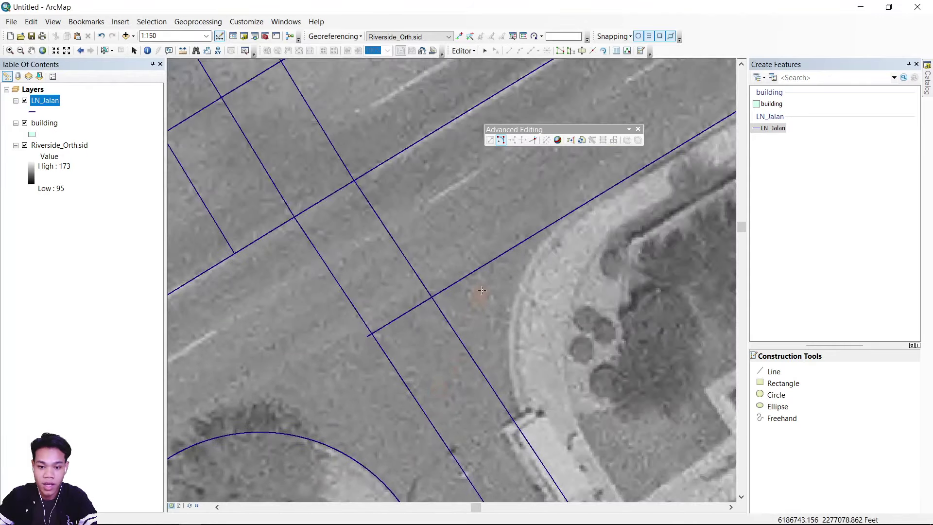
Step: Fillet the road edges at the intersection's eastern corner with the same fixed radius
{"action": "left_click", "coordinate": [466, 345]}
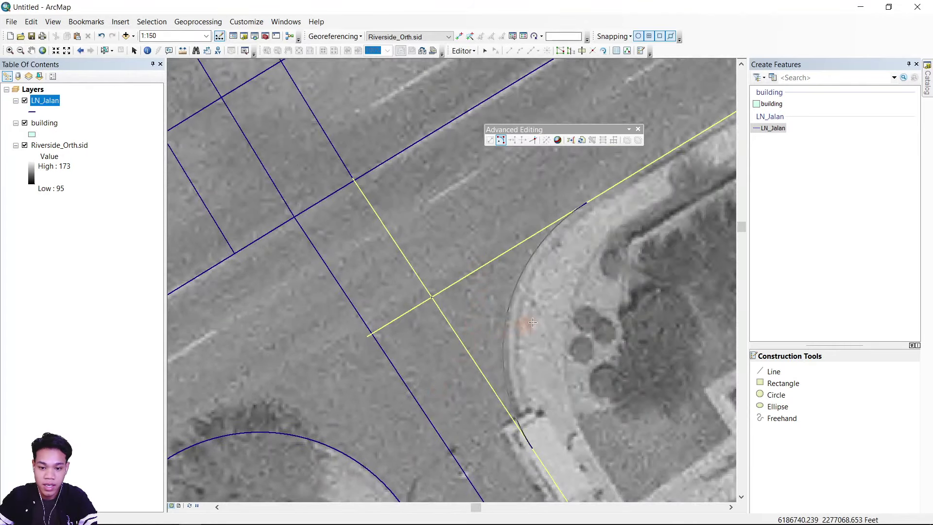
{"action": "left_click", "coordinate": [583, 312]}
{"action": "left_click", "coordinate": [473, 286]}
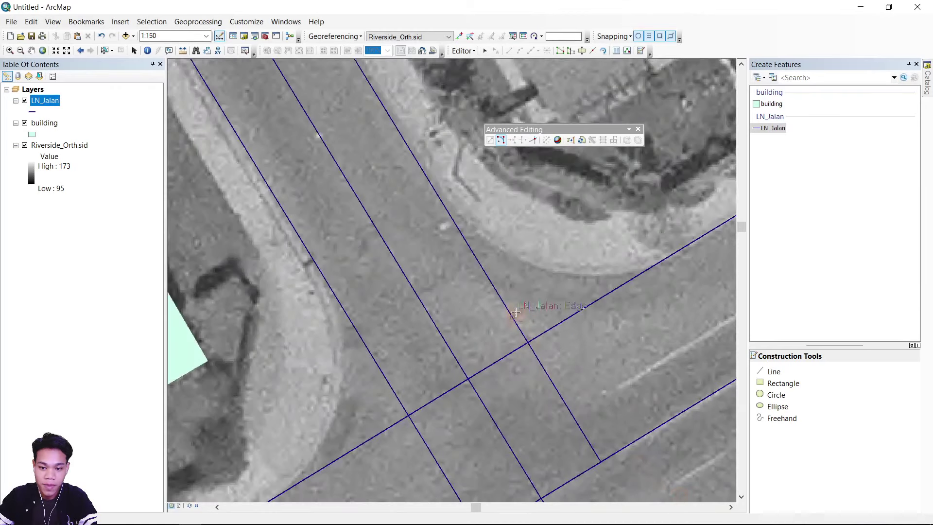
Step: Fillet the road edges at the intersection's northern corner with the same fixed radius
{"action": "left_click", "coordinate": [584, 308]}
{"action": "left_click", "coordinate": [503, 303]}
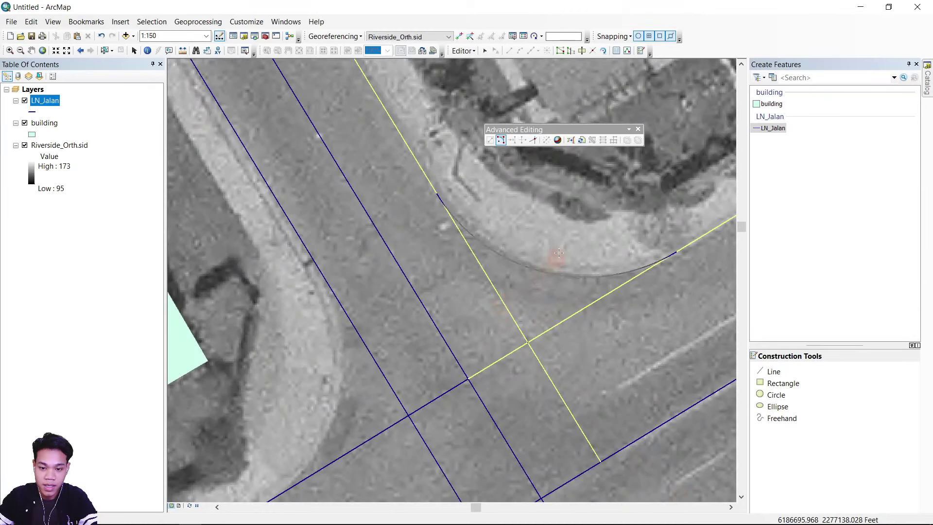
{"action": "left_click", "coordinate": [556, 261]}
{"action": "left_click", "coordinate": [479, 287]}
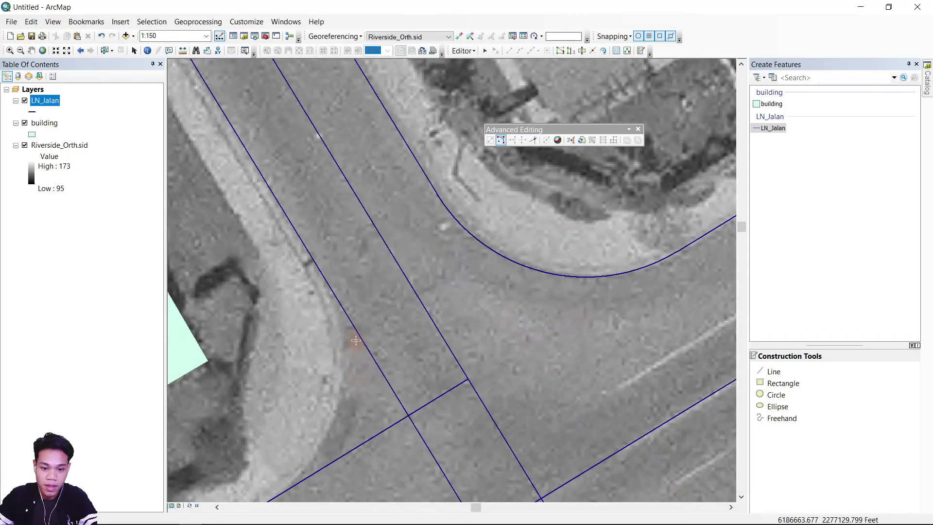
Step: Fillet the road edges at the intersection's western corner with the same fixed radius
{"action": "left_click", "coordinate": [374, 441]}
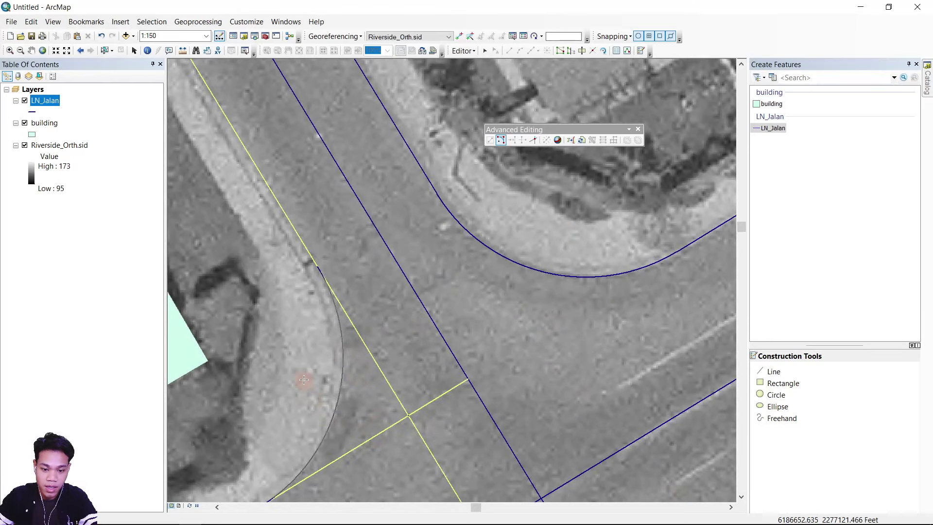
{"action": "left_click", "coordinate": [433, 308]}
{"action": "left_click", "coordinate": [497, 287]}
Step: Release Fixed Radius, fit a new arc to the curb, lock it again and fillet the northern T-junction's southwestern corner
{"action": "scroll", "coordinate": [424, 224], "scroll_direction": "down", "scroll_amount": 3}
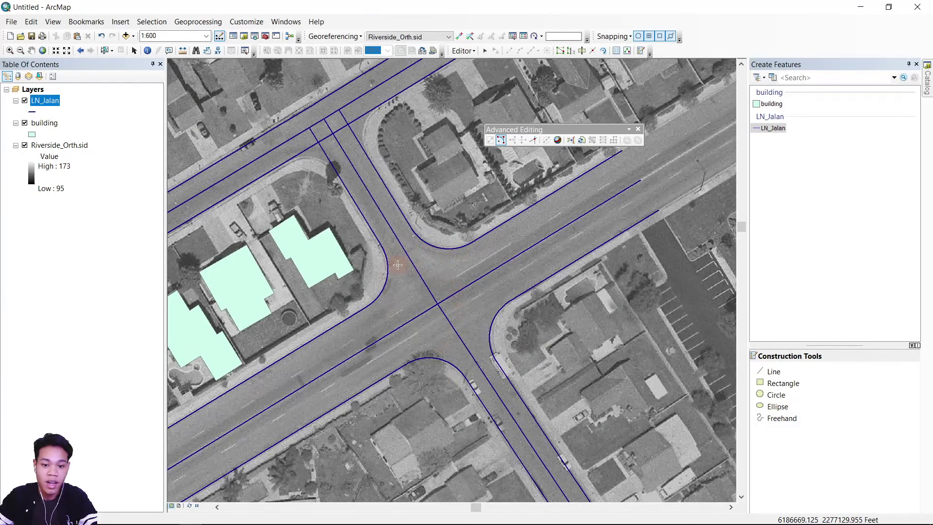
{"action": "left_click_drag", "start_coordinate": [403, 256], "coordinate": [503, 375]}
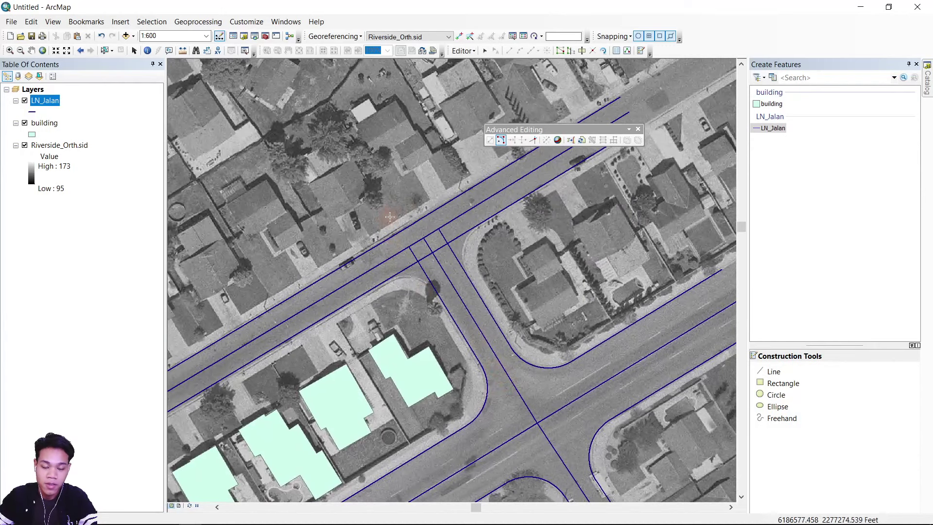
{"action": "scroll", "coordinate": [418, 253], "scroll_direction": "up", "scroll_amount": 3}
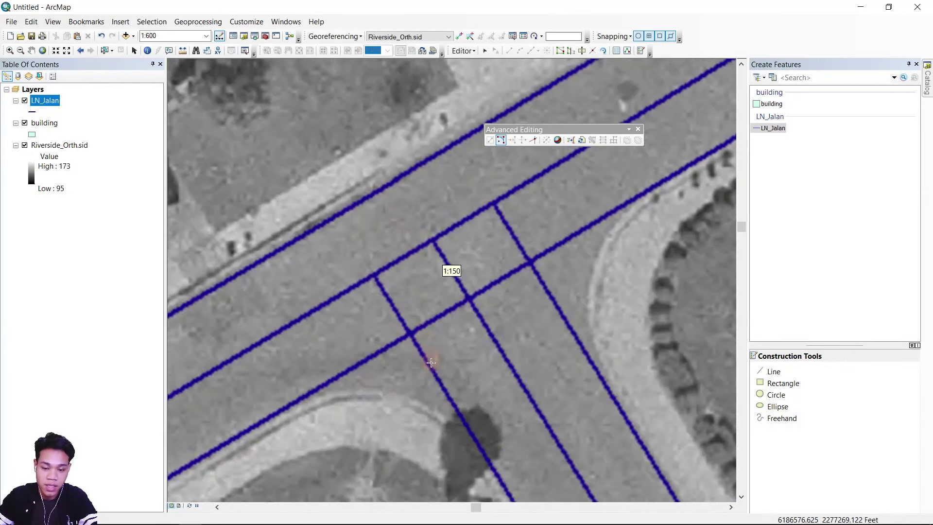
{"action": "left_click", "coordinate": [431, 362]}
{"action": "left_click", "coordinate": [378, 355]}
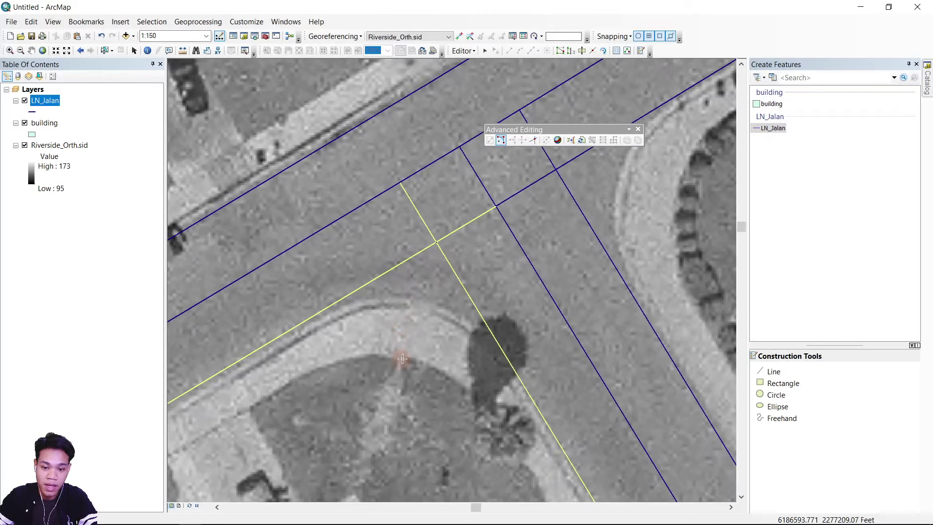
{"action": "right_click", "coordinate": [402, 359]}
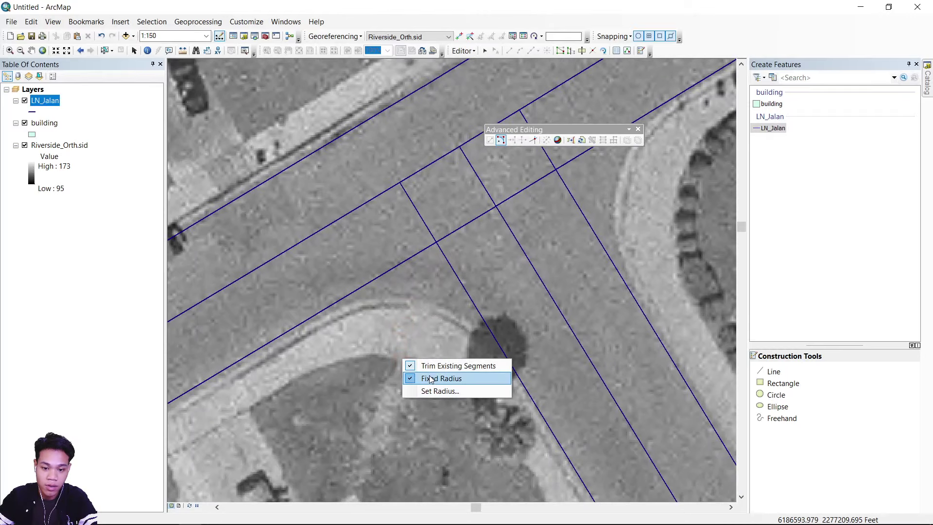
{"action": "left_click", "coordinate": [430, 379]}
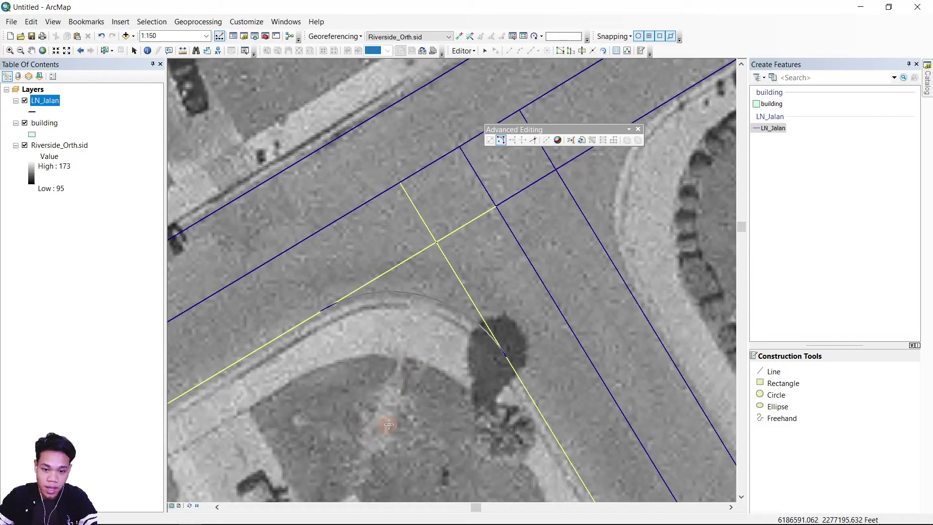
{"action": "right_click", "coordinate": [388, 424]}
{"action": "left_click", "coordinate": [421, 443]}
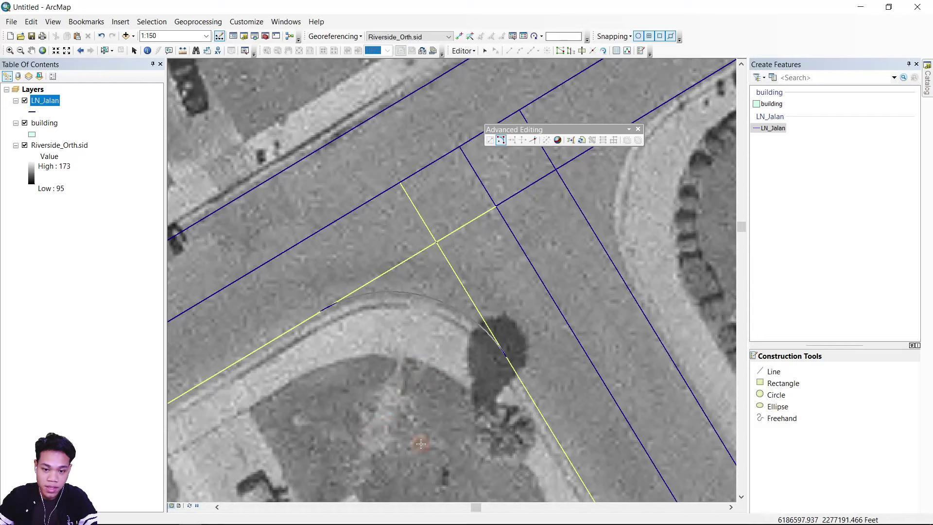
{"action": "left_click", "coordinate": [394, 438]}
Step: Fillet the road edges at the northern T-junction's eastern corner with the same fixed radius
{"action": "left_click", "coordinate": [479, 286]}
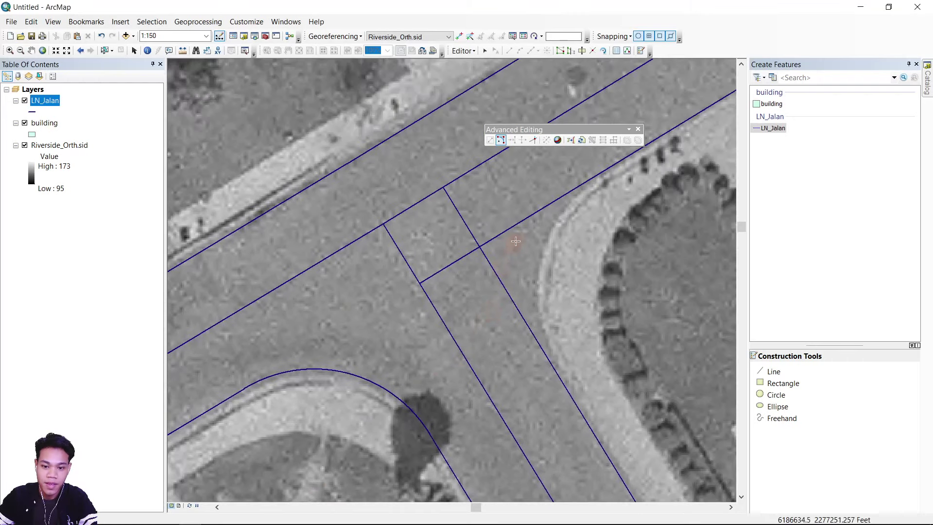
{"action": "left_click", "coordinate": [523, 224]}
{"action": "left_click", "coordinate": [501, 284]}
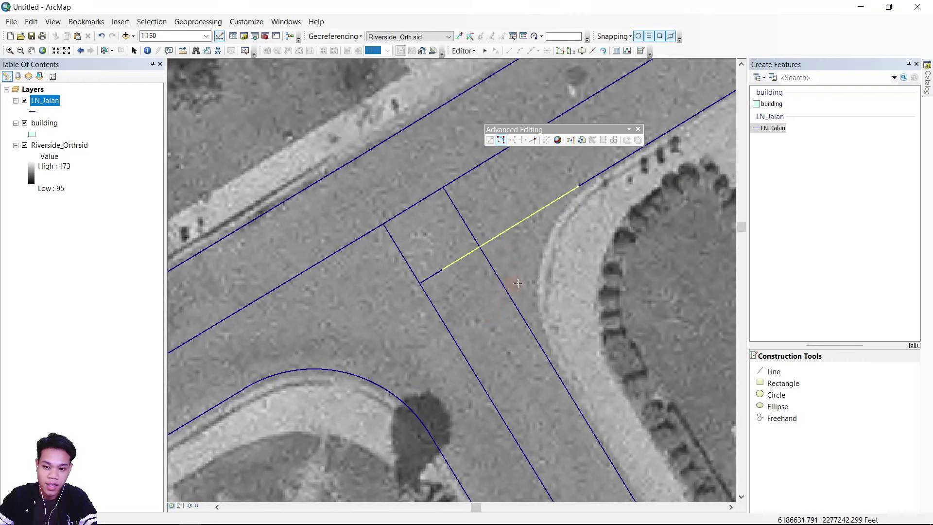
{"action": "left_click", "coordinate": [584, 277]}
{"action": "left_click", "coordinate": [483, 292]}
Step: Fillet the road-edge corners at the remaining T-junctions and on the inner side of the road bends
{"action": "scroll", "coordinate": [448, 329], "scroll_direction": "up", "scroll_amount": 2}
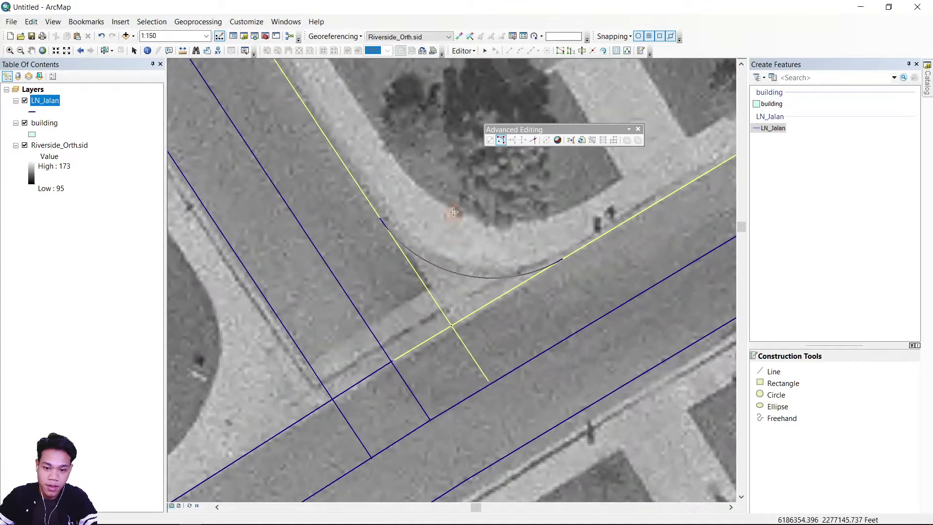
{"action": "scroll", "coordinate": [520, 239], "scroll_direction": "down", "scroll_amount": 2}
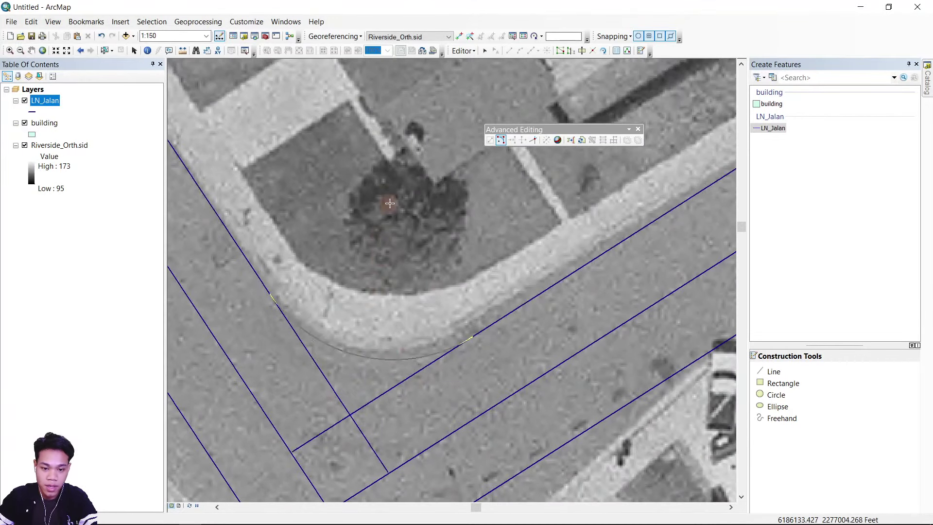
{"action": "scroll", "coordinate": [519, 324], "scroll_direction": "up", "scroll_amount": 3}
{"action": "scroll", "coordinate": [500, 381], "scroll_direction": "down", "scroll_amount": 1}
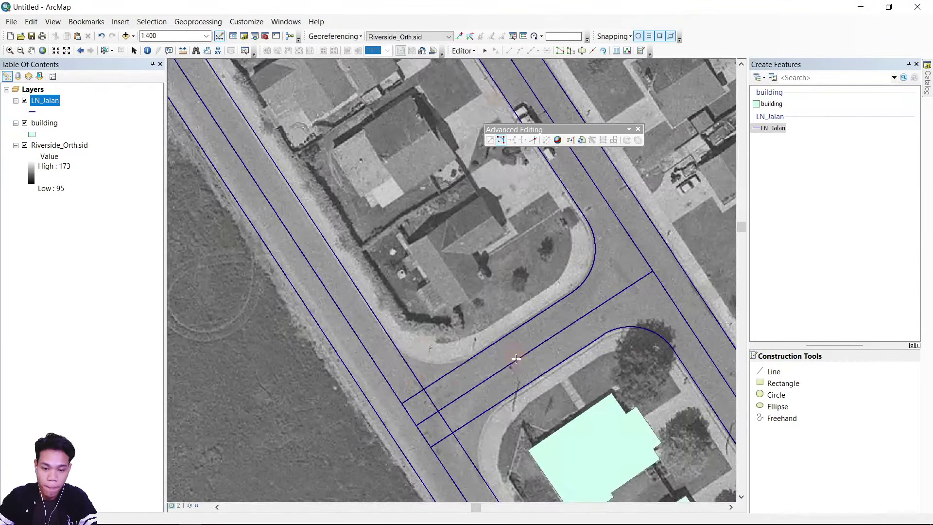
{"action": "left_click", "coordinate": [487, 457]}
{"action": "left_click", "coordinate": [384, 245]}
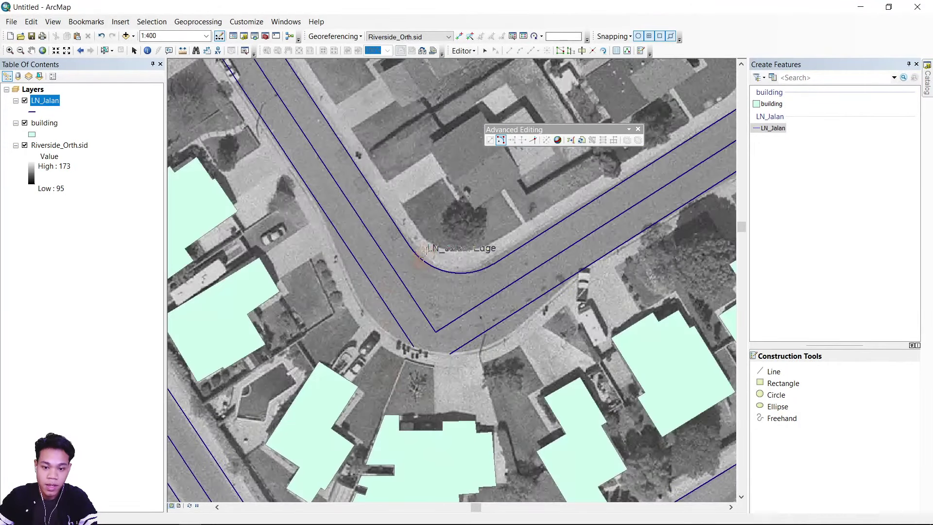
Step: Shorten both outer road edges at the wide residential bend back to where the curb starts to curve
{"action": "left_click_drag", "start_coordinate": [306, 182], "coordinate": [302, 305]}
{"action": "scroll", "coordinate": [449, 268], "scroll_direction": "down", "scroll_amount": 3}
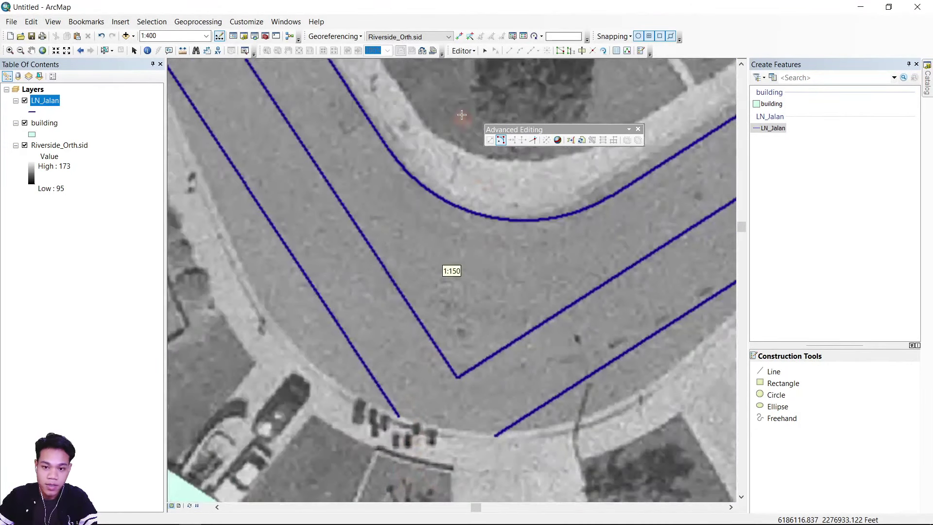
{"action": "left_click", "coordinate": [485, 51]}
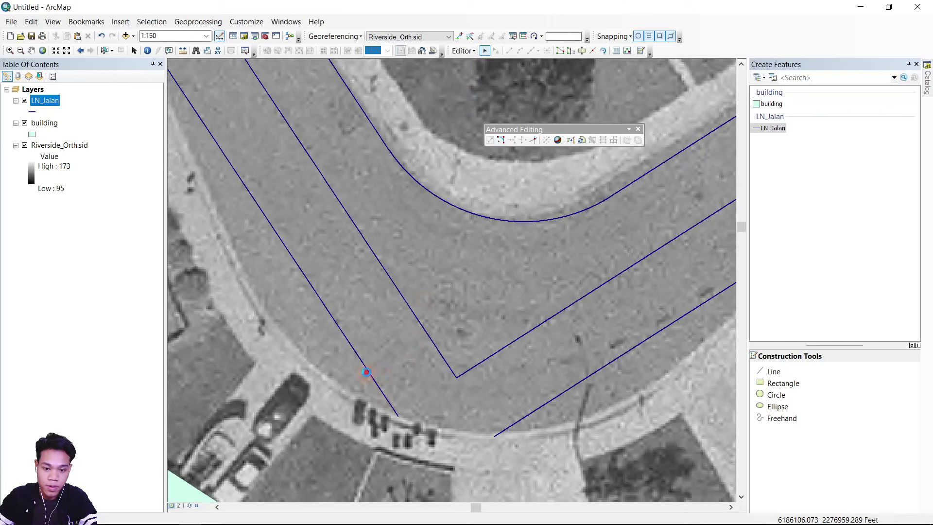
{"action": "left_click", "coordinate": [367, 373]}
{"action": "scroll", "coordinate": [384, 377], "scroll_direction": "up", "scroll_amount": 2}
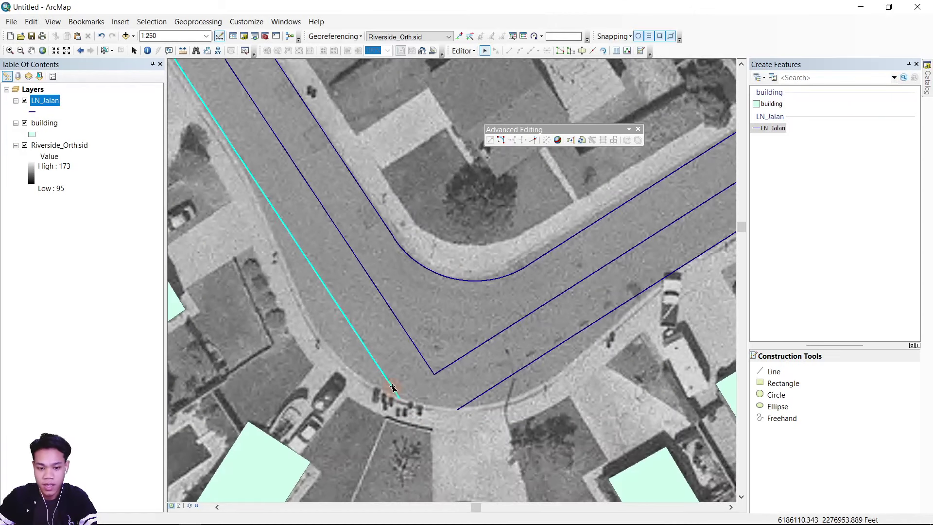
{"action": "double_click", "coordinate": [401, 400]}
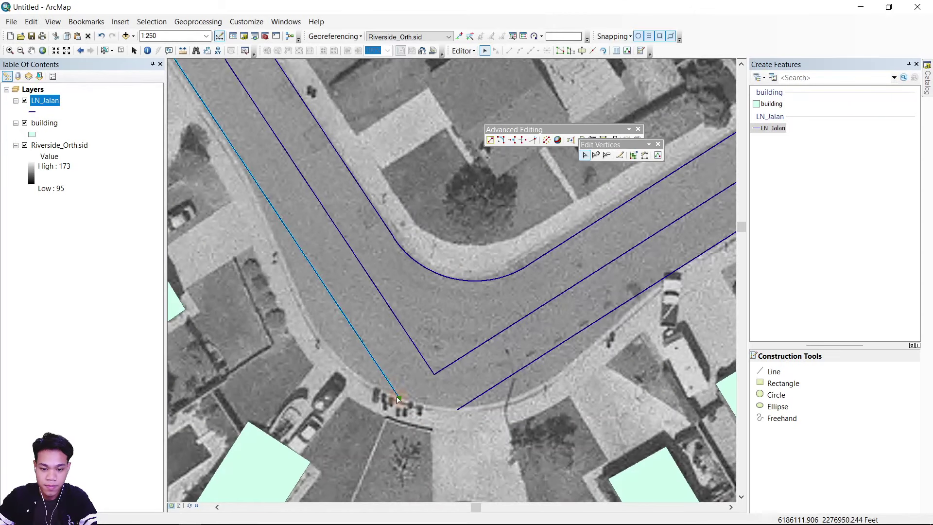
{"action": "left_click", "coordinate": [250, 172]}
{"action": "double_click", "coordinate": [477, 402]}
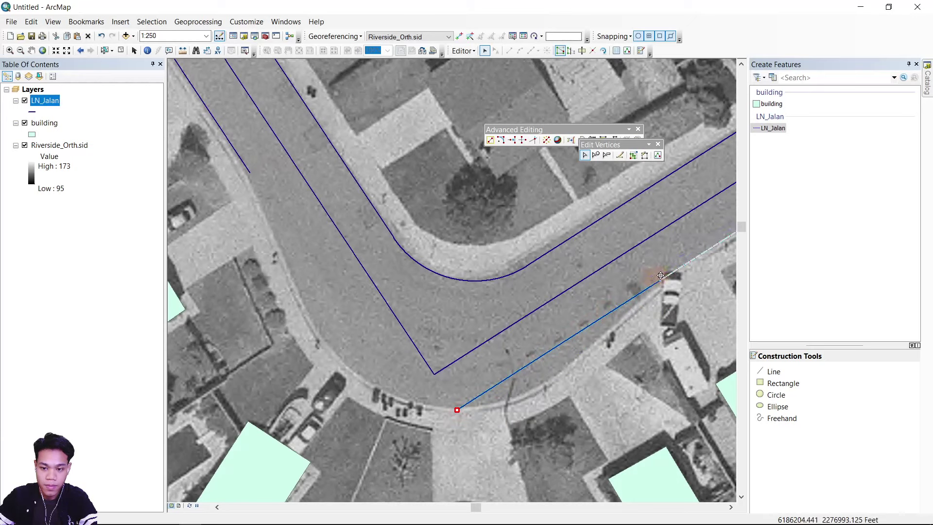
{"action": "left_click", "coordinate": [663, 279]}
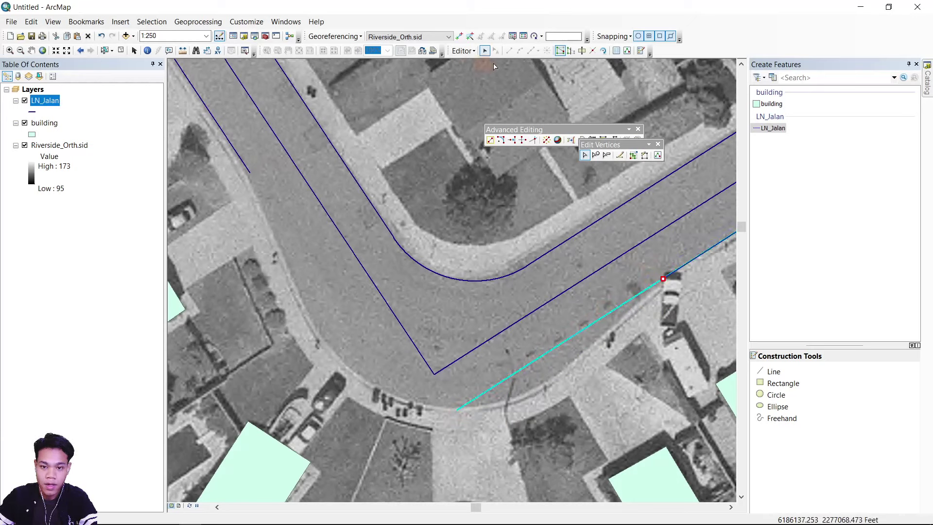
Step: Trace the bend's outer curb as an LN_Jalan line of end point arc segments joining the two shortened road edges
{"action": "left_click", "coordinate": [792, 370]}
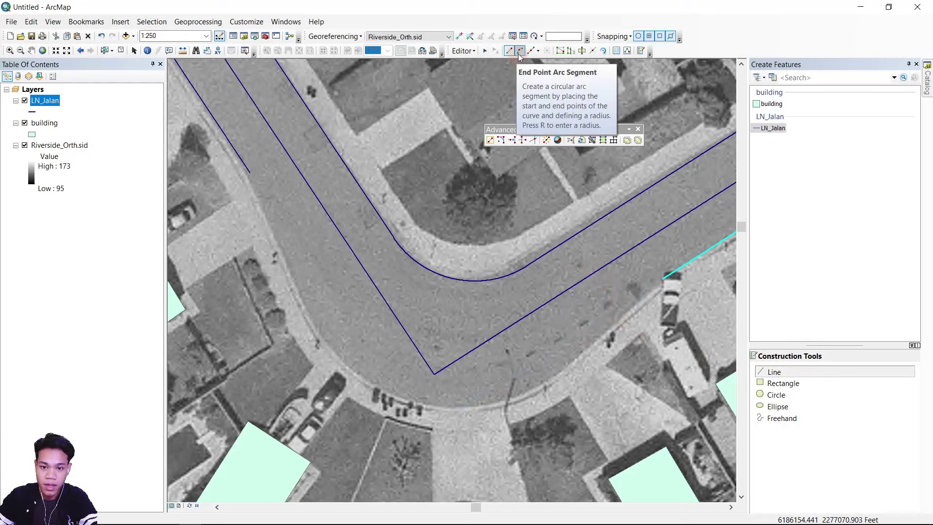
{"action": "left_click", "coordinate": [663, 279]}
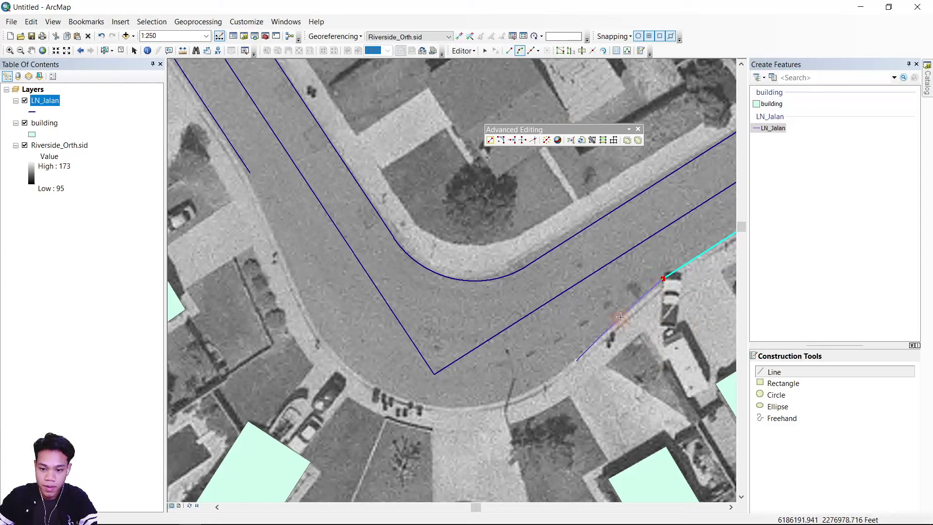
{"action": "left_click", "coordinate": [577, 361]}
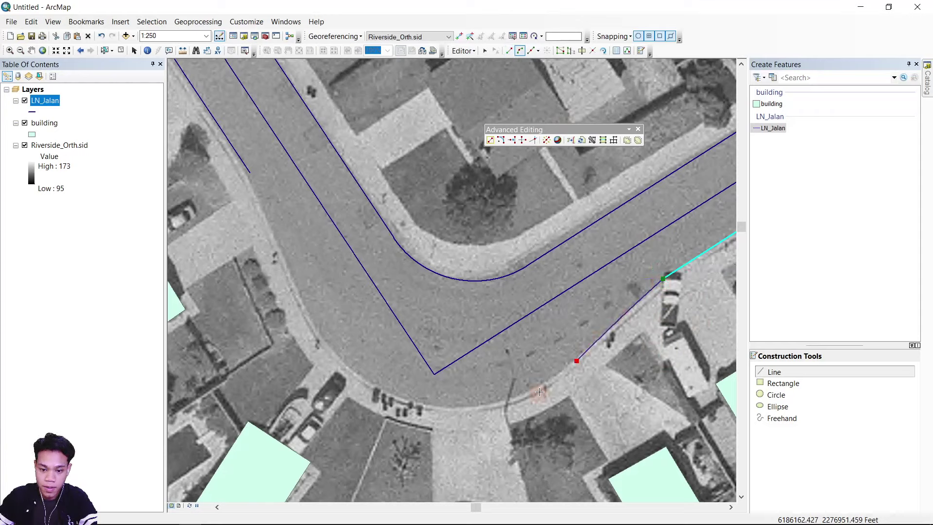
{"action": "left_click", "coordinate": [490, 407]}
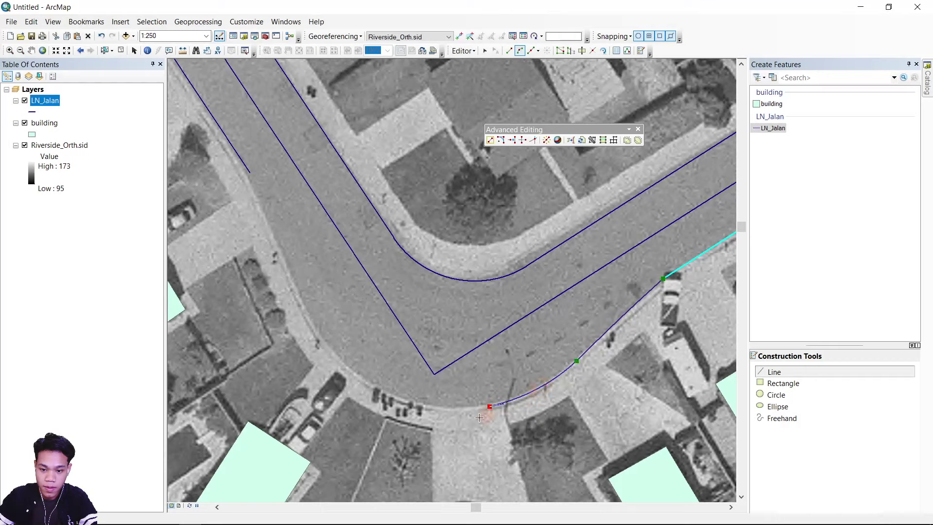
{"action": "left_click", "coordinate": [369, 385]}
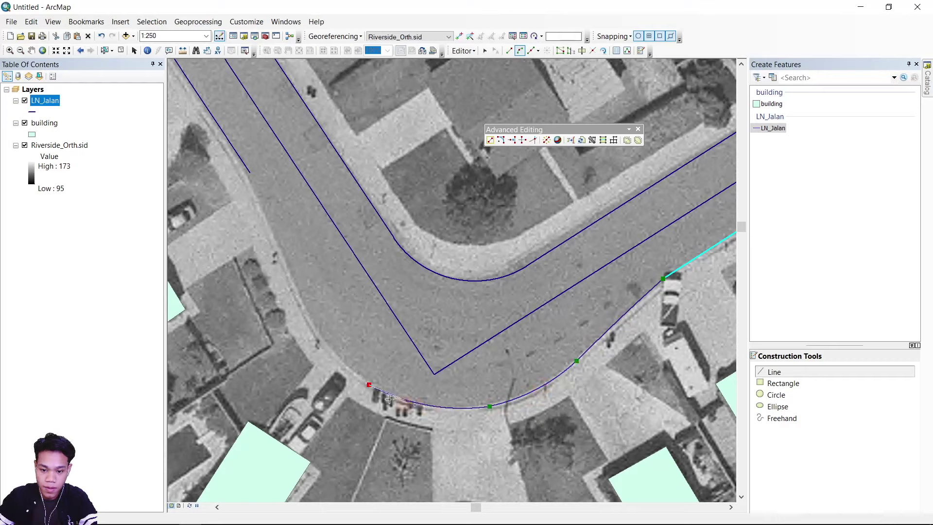
{"action": "left_click", "coordinate": [297, 290]}
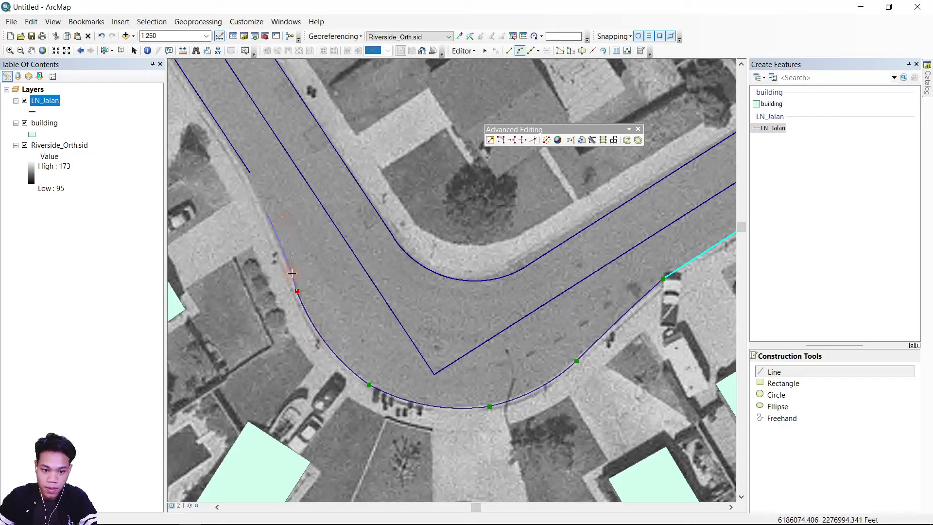
{"action": "left_click", "coordinate": [266, 212]}
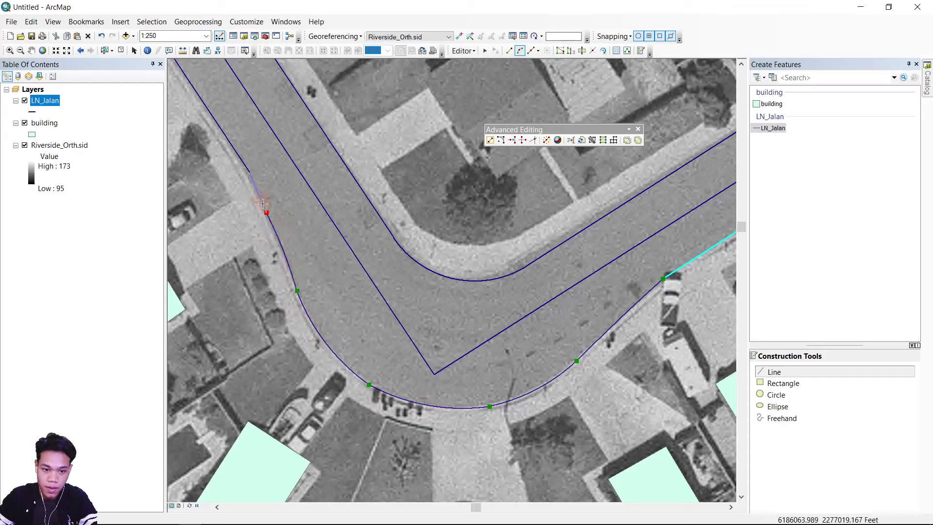
{"action": "double_click", "coordinate": [264, 201]}
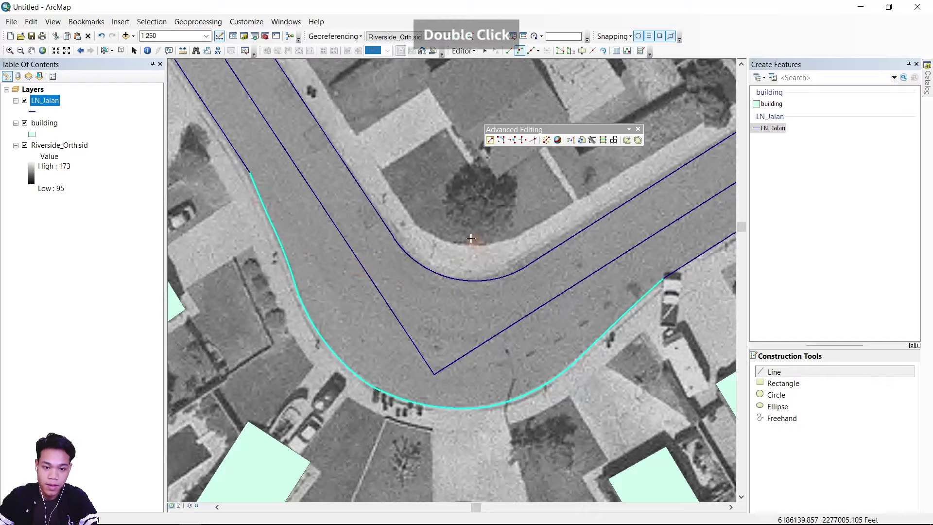
Step: Extend the two outer road edges at the southernmost corner until they meet in a point
{"action": "scroll", "coordinate": [462, 236], "scroll_direction": "down", "scroll_amount": 3}
{"action": "scroll", "coordinate": [444, 271], "scroll_direction": "down", "scroll_amount": 2}
{"action": "scroll", "coordinate": [400, 261], "scroll_direction": "up", "scroll_amount": 5}
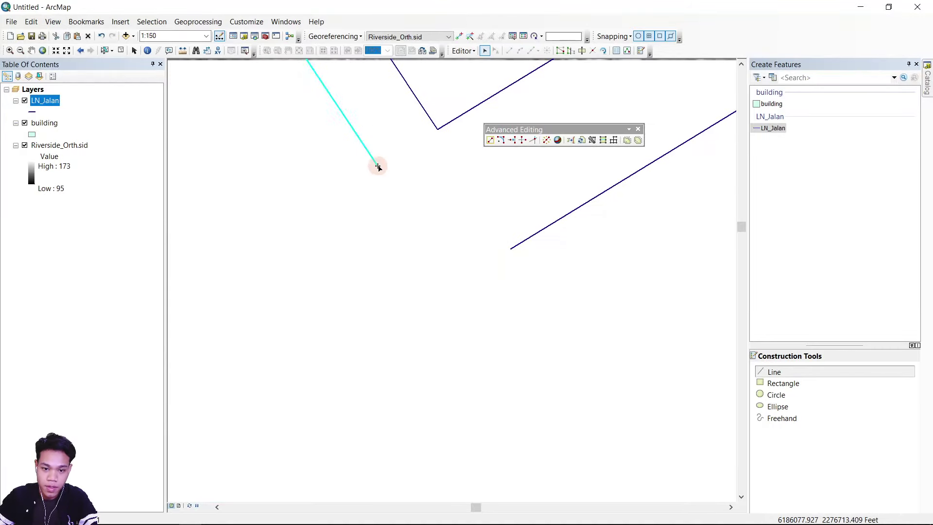
{"action": "double_click", "coordinate": [377, 167]}
{"action": "double_click", "coordinate": [511, 250]}
{"action": "left_click_drag", "start_coordinate": [511, 249], "coordinate": [452, 280]}
{"action": "left_click", "coordinate": [404, 334]}
{"action": "scroll", "coordinate": [399, 361], "scroll_direction": "down", "scroll_amount": 5}
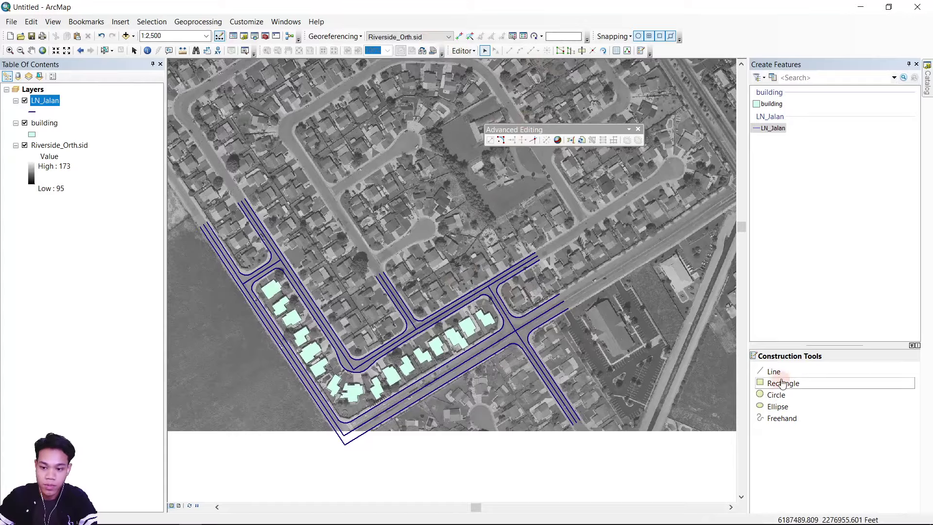
Step: Close the open road ends with straight LN_Jalan lines drawn across from edge to edge
{"action": "left_click", "coordinate": [774, 372]}
{"action": "scroll", "coordinate": [603, 433], "scroll_direction": "up", "scroll_amount": 3}
{"action": "left_click", "coordinate": [548, 436]}
{"action": "double_click", "coordinate": [566, 425]}
{"action": "key", "text": "Up"}
{"action": "key", "text": "Up"}
{"action": "key", "text": "Up"}
{"action": "key", "text": "Up"}
{"action": "key", "text": "Up"}
{"action": "key", "text": "Up"}
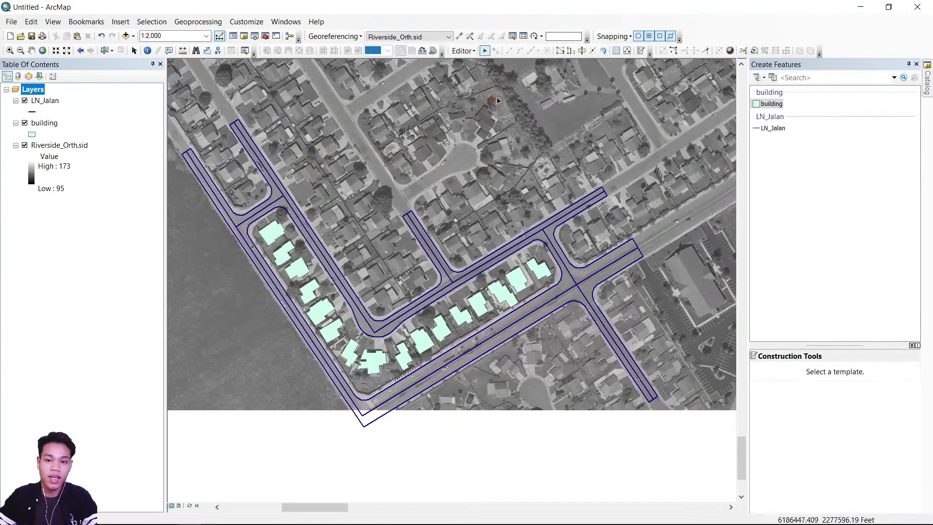
Step: Stop the editing session for the building and LN_Jalan layers
{"action": "left_click", "coordinate": [465, 52]}
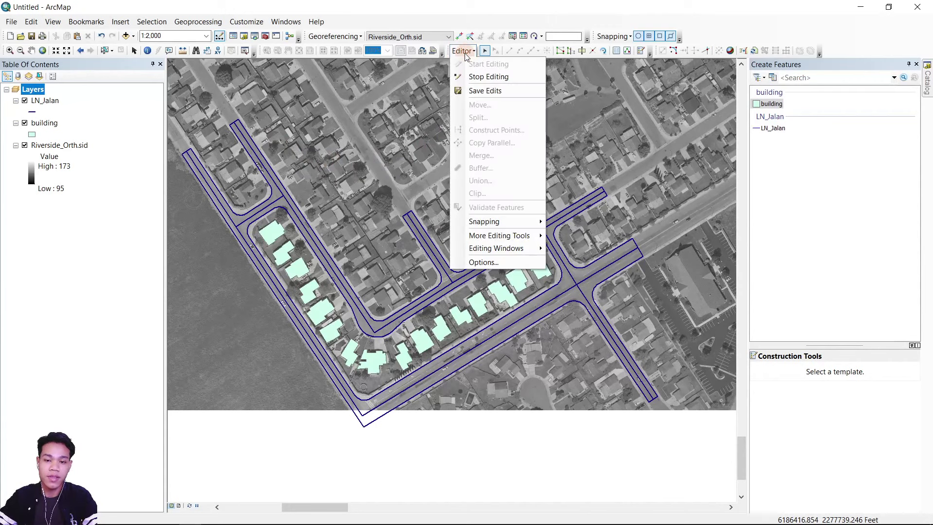
{"action": "left_click", "coordinate": [486, 76]}
{"action": "left_click", "coordinate": [419, 303]}
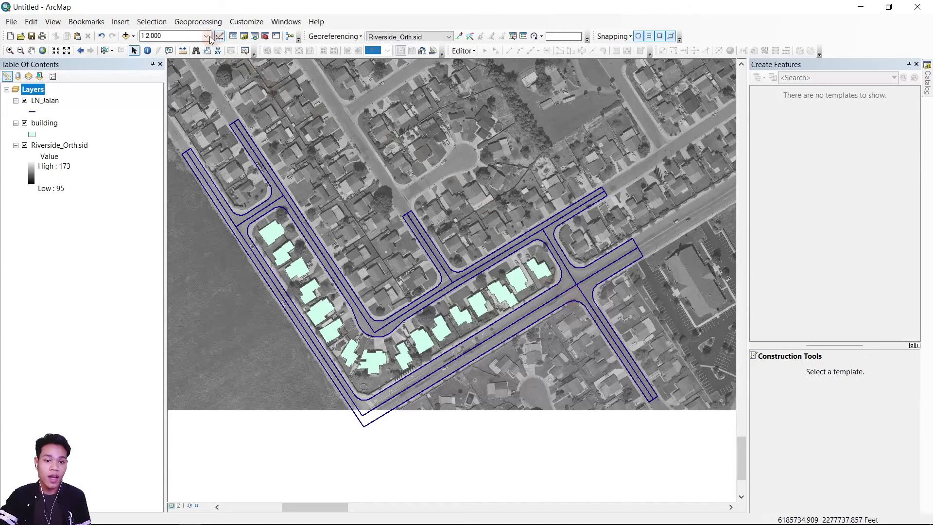
Step: Open ArcToolbox and locate the Feature To Polygon tool among the Data Management feature tools
{"action": "left_click", "coordinate": [203, 23]}
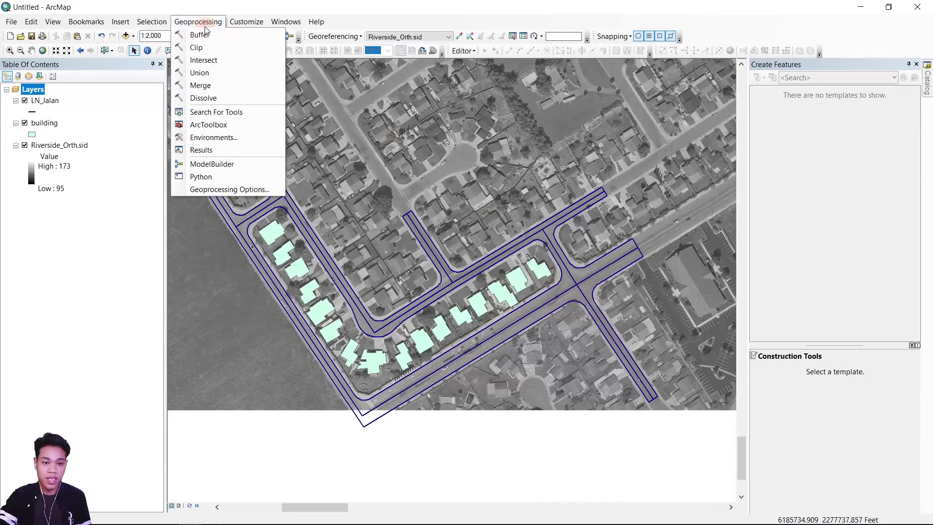
{"action": "left_click", "coordinate": [234, 126]}
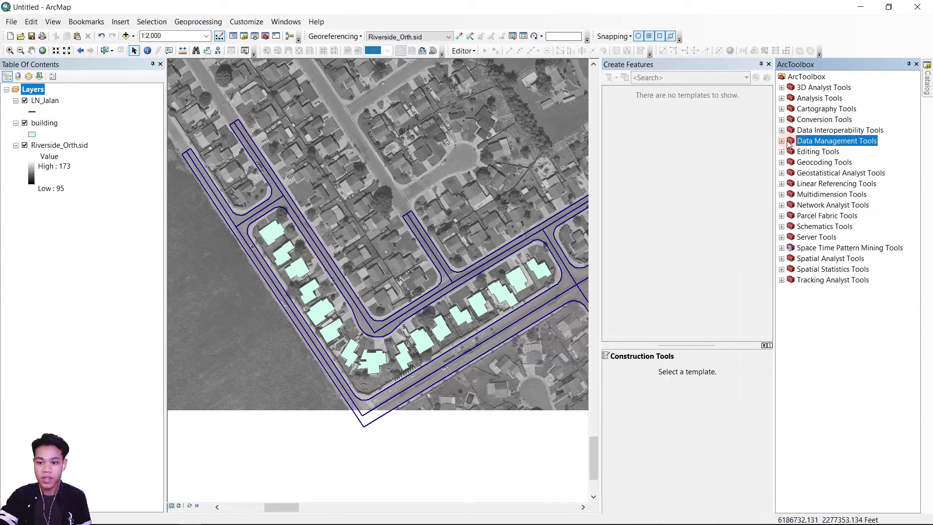
{"action": "left_click", "coordinate": [782, 141]}
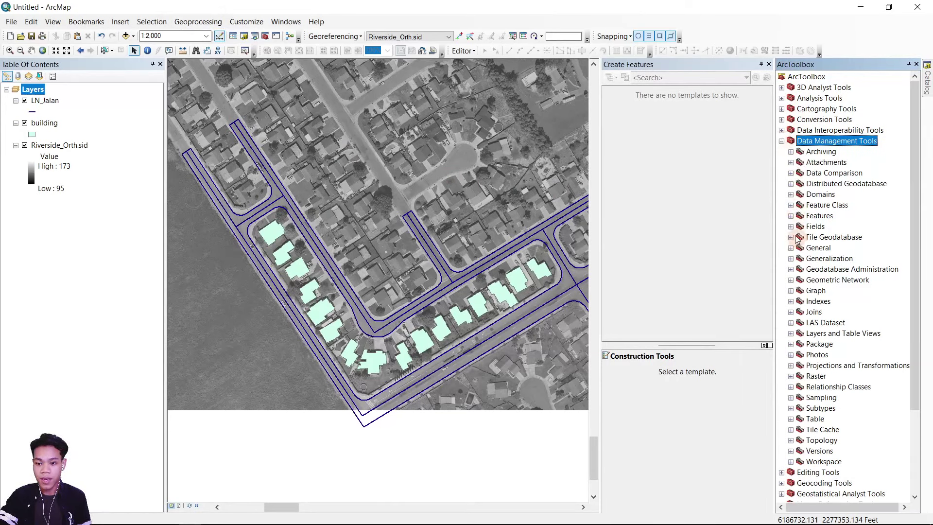
{"action": "left_click", "coordinate": [790, 216]}
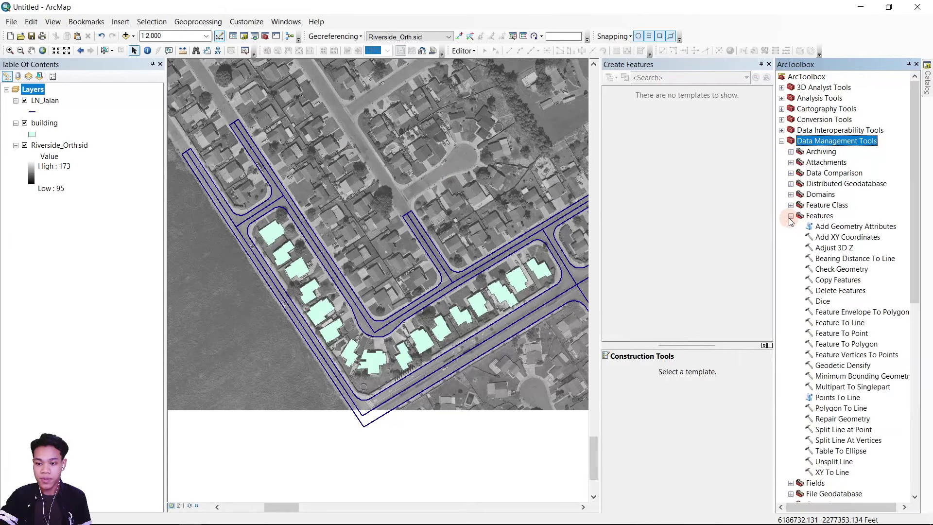
{"action": "left_click", "coordinate": [841, 345]}
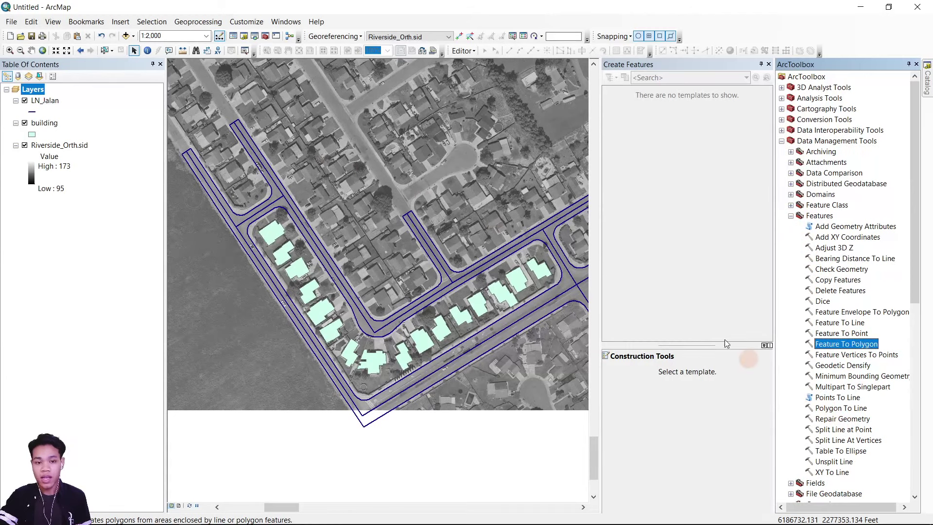
{"action": "left_click", "coordinate": [286, 22]}
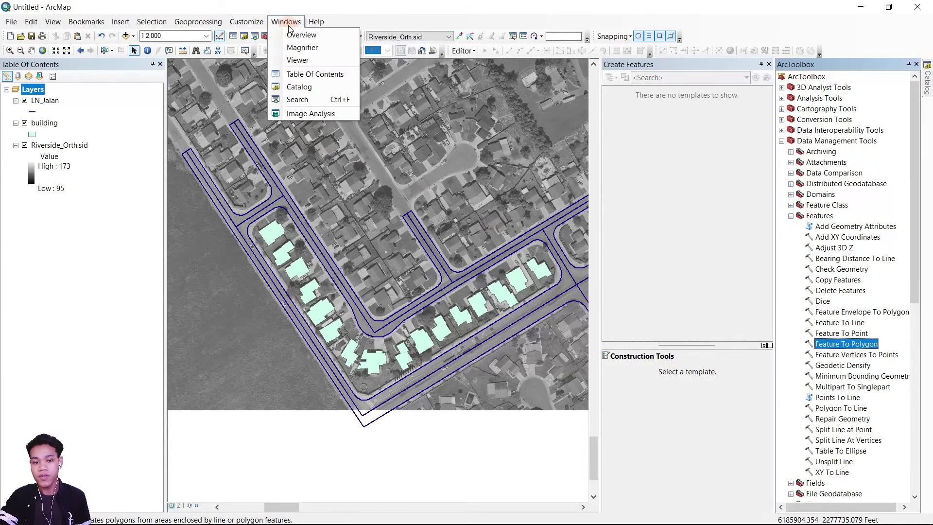
{"action": "left_click", "coordinate": [299, 97]}
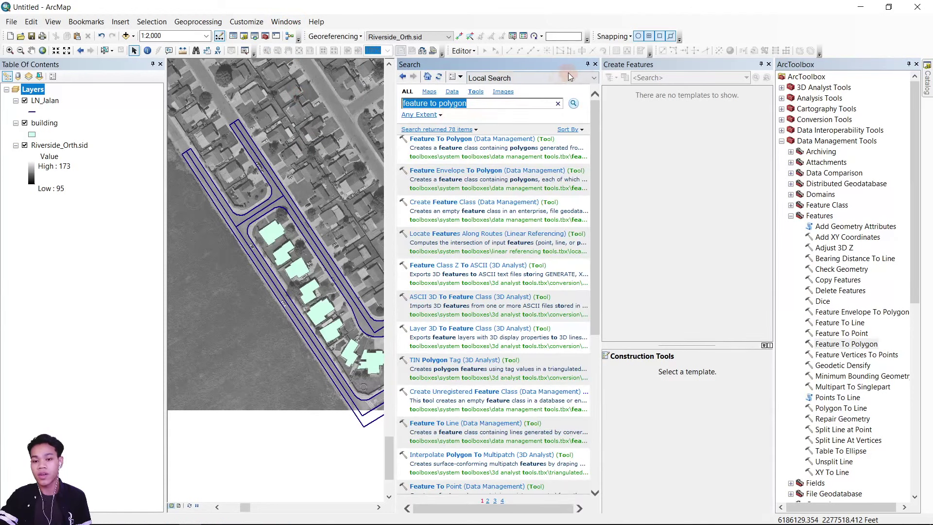
{"action": "left_click", "coordinate": [596, 65]}
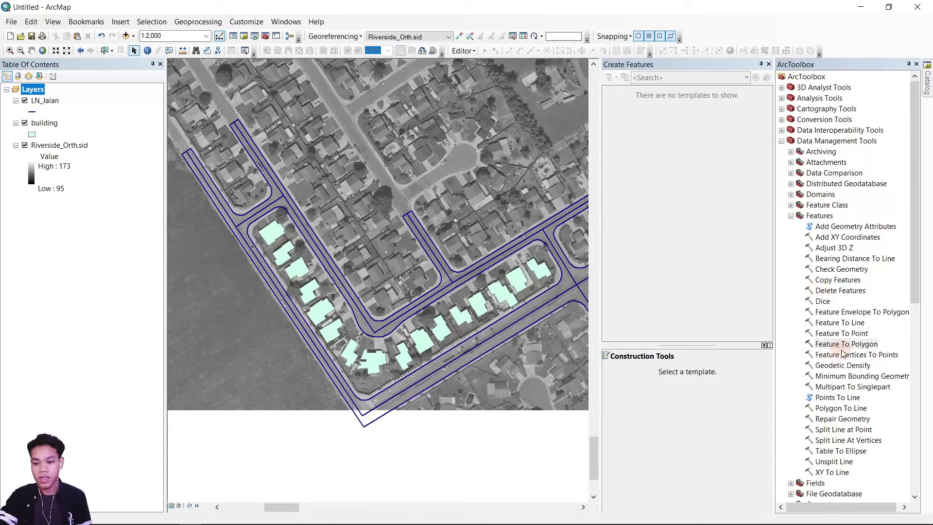
Step: Run Feature To Polygon on LN_Jalan, saving the output as Polygon_Jalan.shp in the digitation folder
{"action": "double_click", "coordinate": [846, 344]}
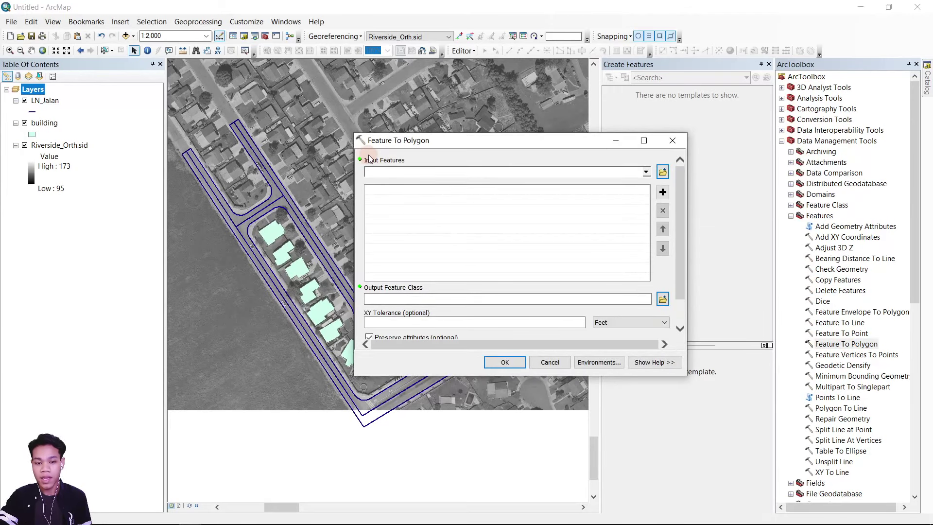
{"action": "left_click", "coordinate": [647, 173]}
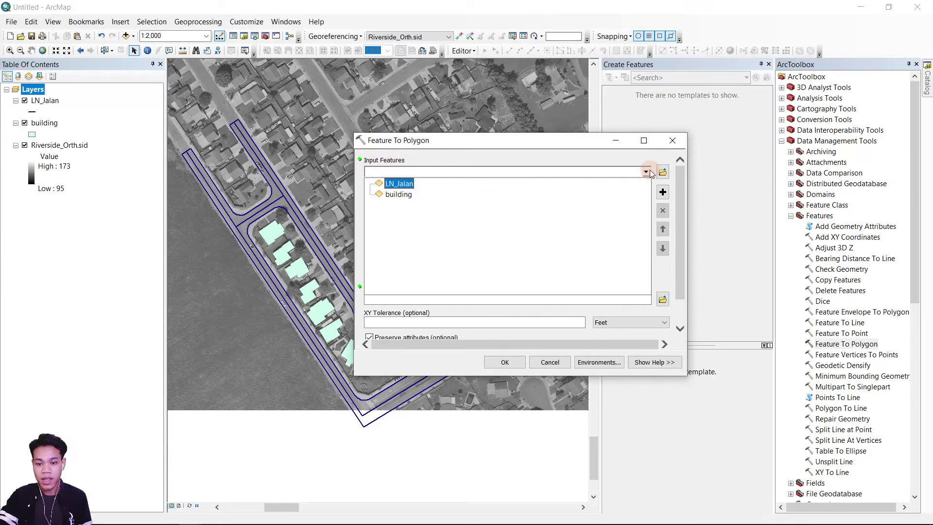
{"action": "left_click", "coordinate": [407, 187]}
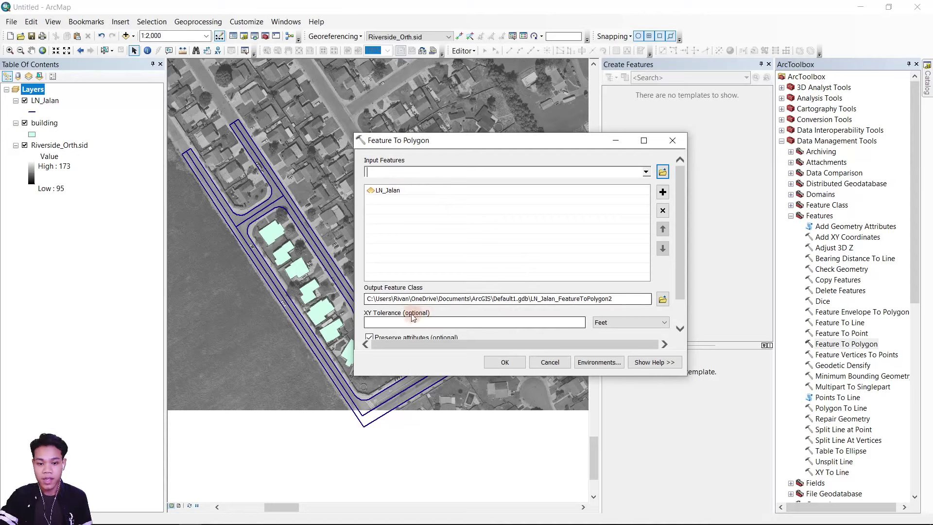
{"action": "left_click", "coordinate": [662, 298]}
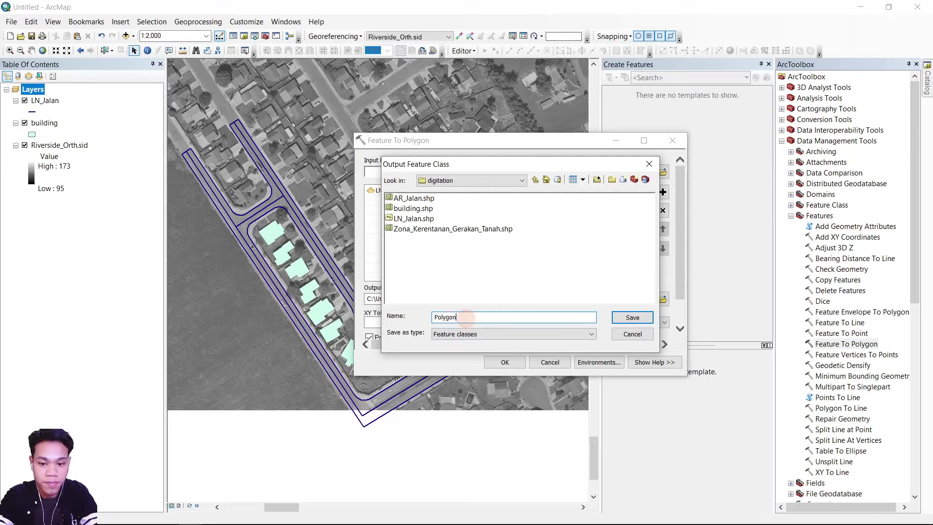
{"action": "key", "text": "Return"}
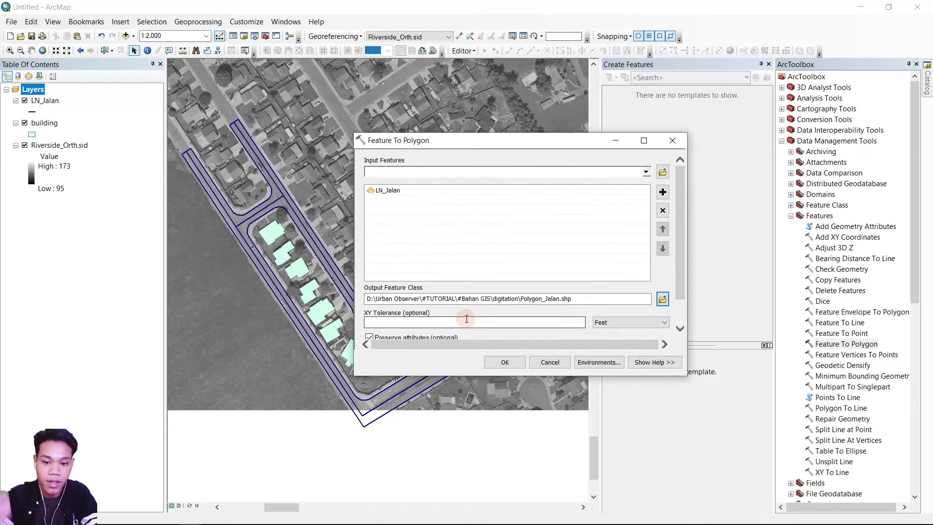
{"action": "scroll", "coordinate": [467, 319], "scroll_direction": "down", "scroll_amount": 2}
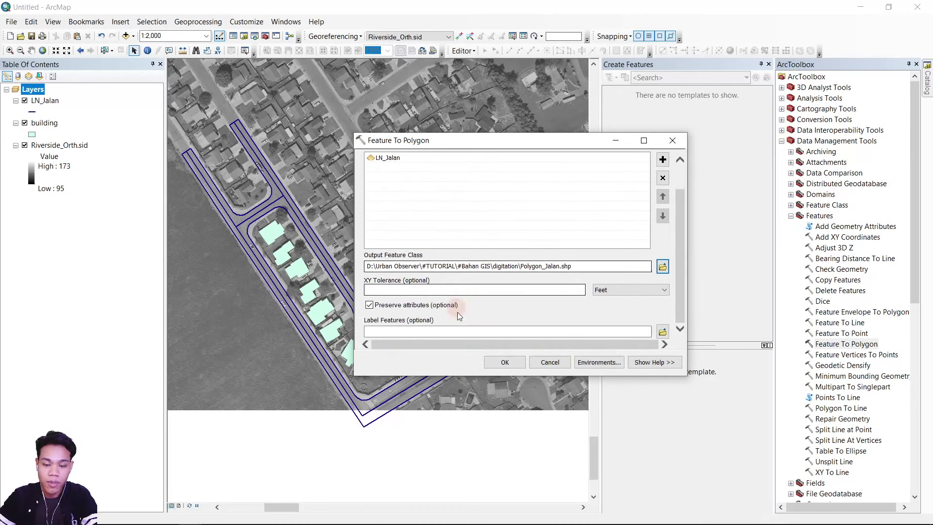
{"action": "left_click", "coordinate": [517, 364]}
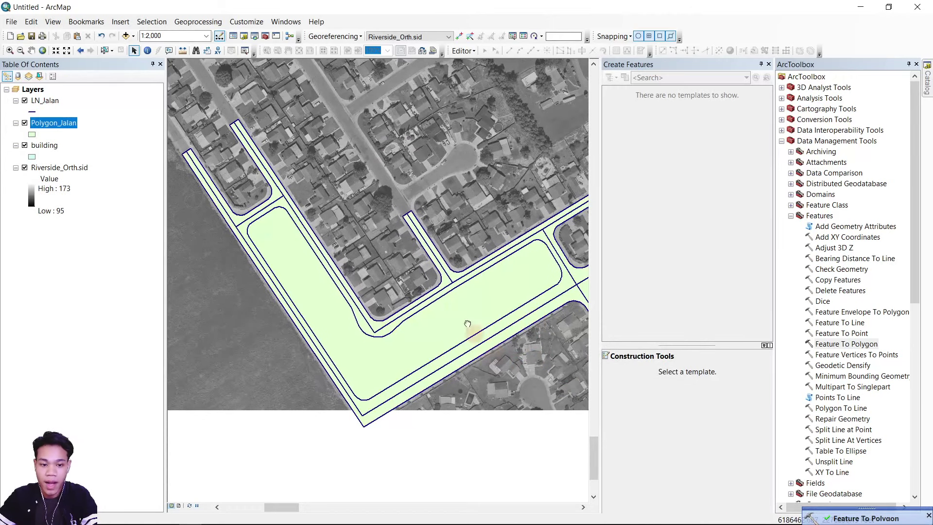
Step: Start an editing session and merge all the Polygon_Jalan road pieces around the house block into a single feature
{"action": "left_click_drag", "start_coordinate": [468, 322], "coordinate": [447, 289]}
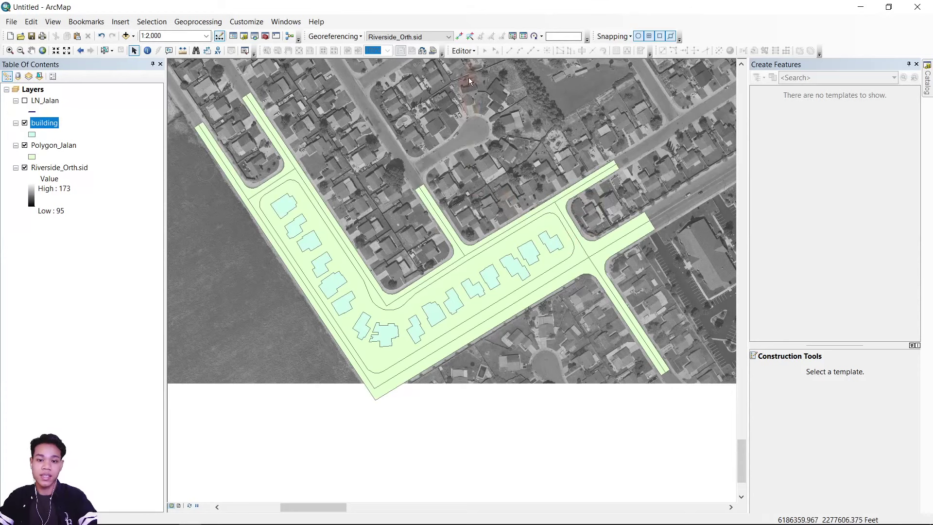
{"action": "left_click", "coordinate": [462, 50]}
{"action": "left_click", "coordinate": [483, 65]}
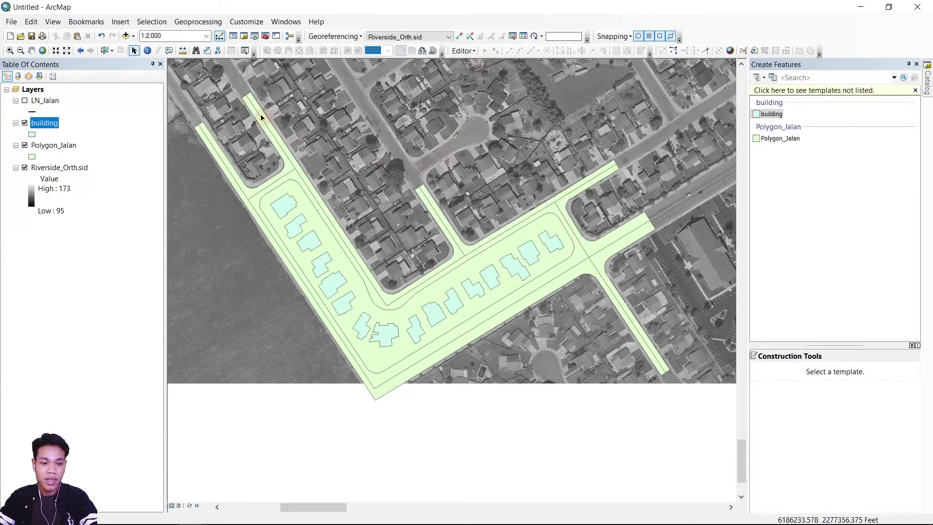
{"action": "left_click", "coordinate": [105, 50]}
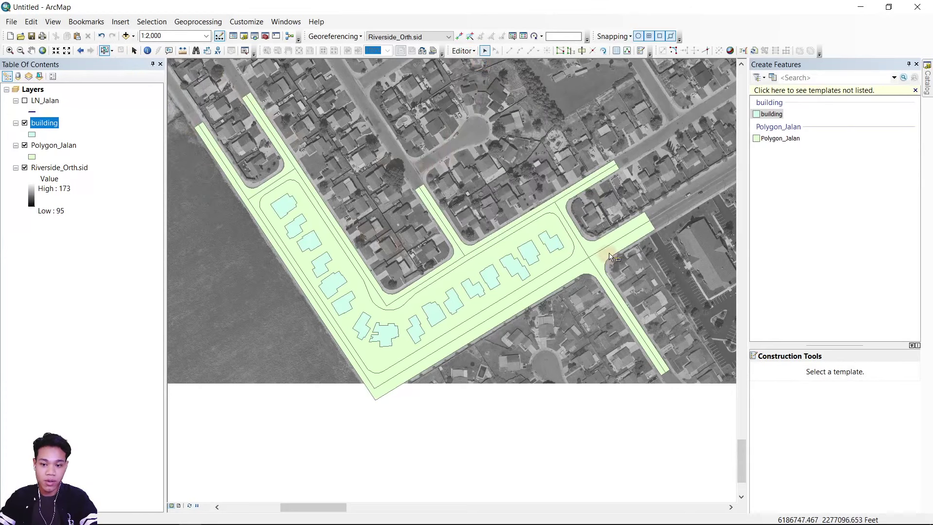
{"action": "left_click_drag", "start_coordinate": [673, 196], "coordinate": [584, 306]}
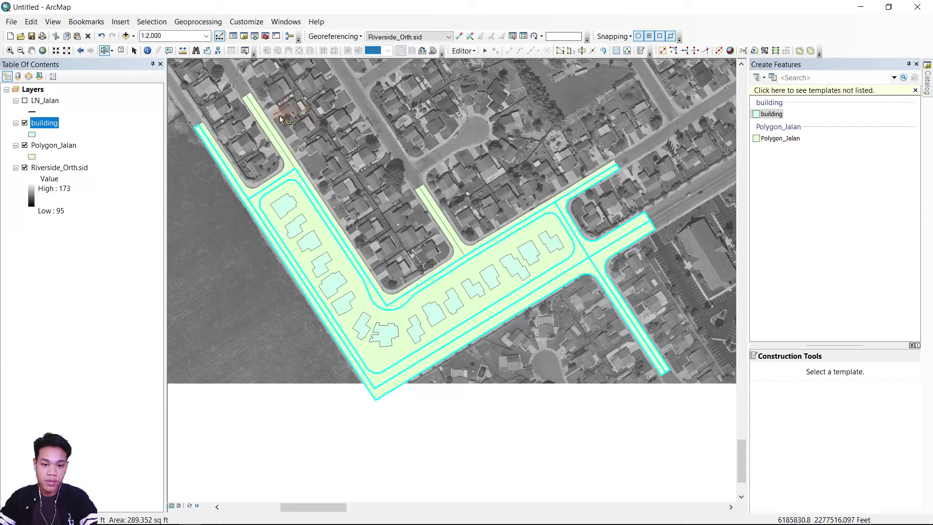
{"action": "left_click_drag", "start_coordinate": [278, 116], "coordinate": [258, 143], "text": "shift"}
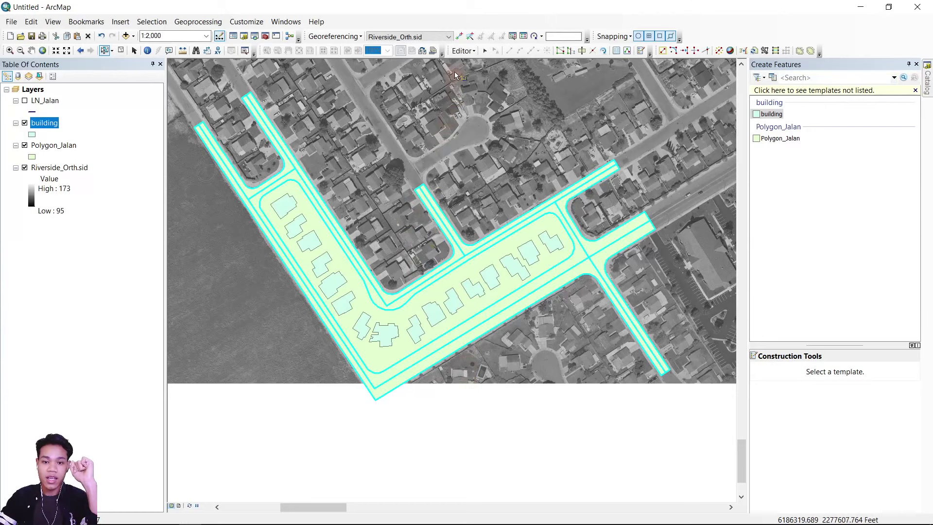
{"action": "left_click", "coordinate": [463, 50]}
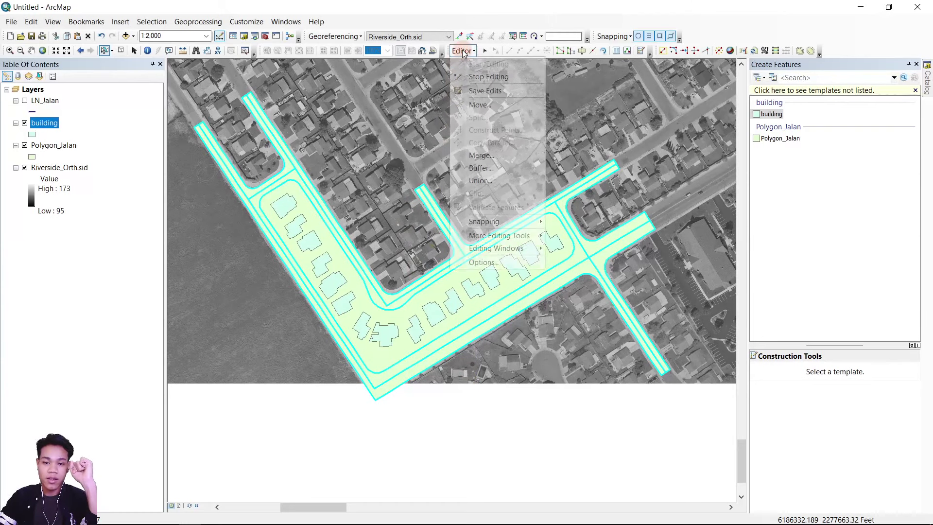
{"action": "left_click", "coordinate": [489, 154]}
{"action": "left_click", "coordinate": [542, 232]}
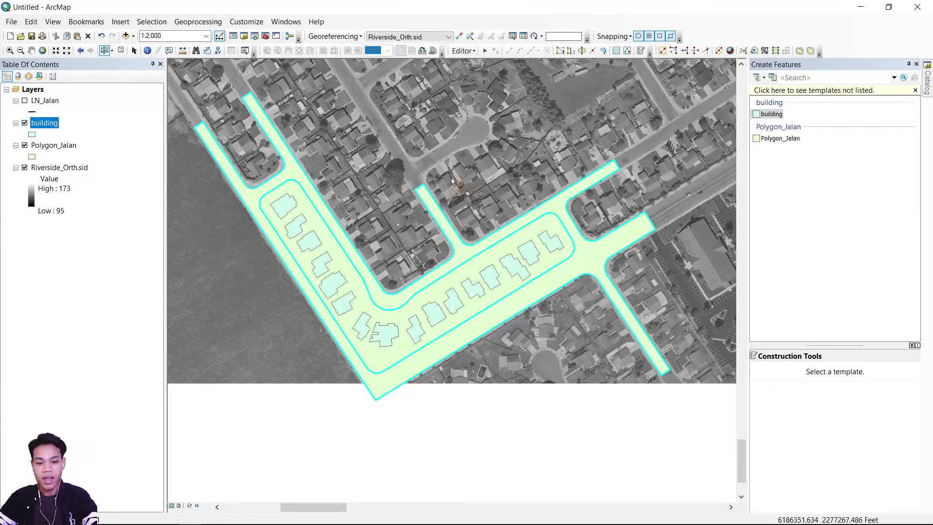
Step: Delete the inner block polygon enclosed by the roads, beneath the house footprints
{"action": "left_click", "coordinate": [430, 162]}
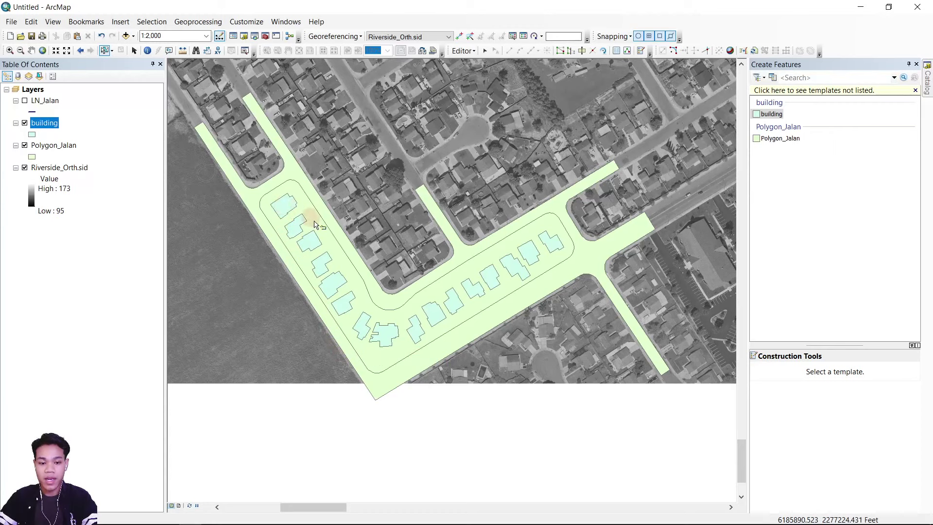
{"action": "left_click", "coordinate": [562, 231]}
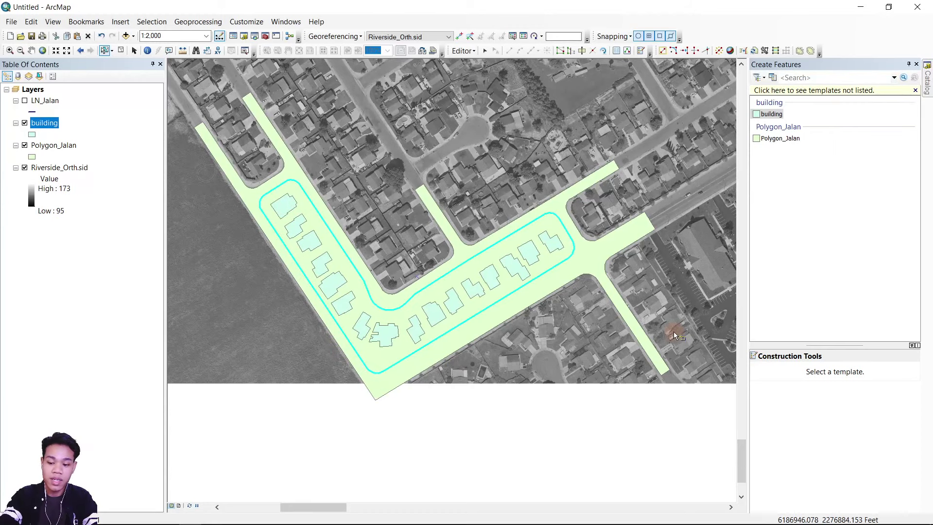
{"action": "key", "text": "Delete"}
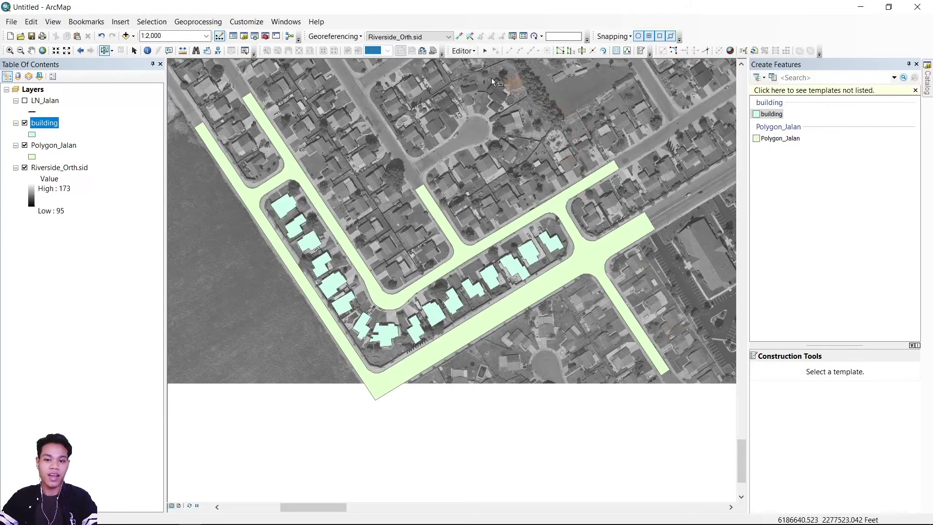
Step: Stop the editing session and save the edits to the road polygons
{"action": "left_click", "coordinate": [462, 52]}
{"action": "left_click", "coordinate": [486, 77]}
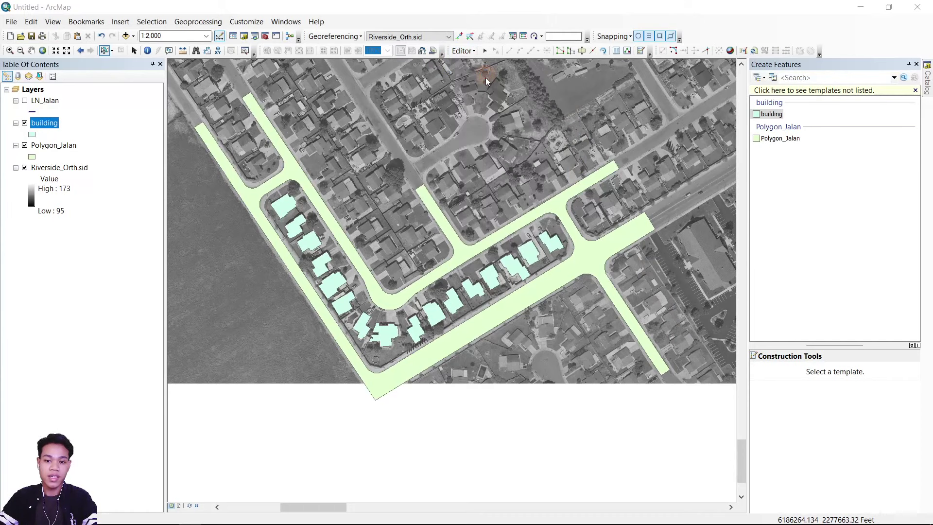
{"action": "left_click", "coordinate": [421, 309]}
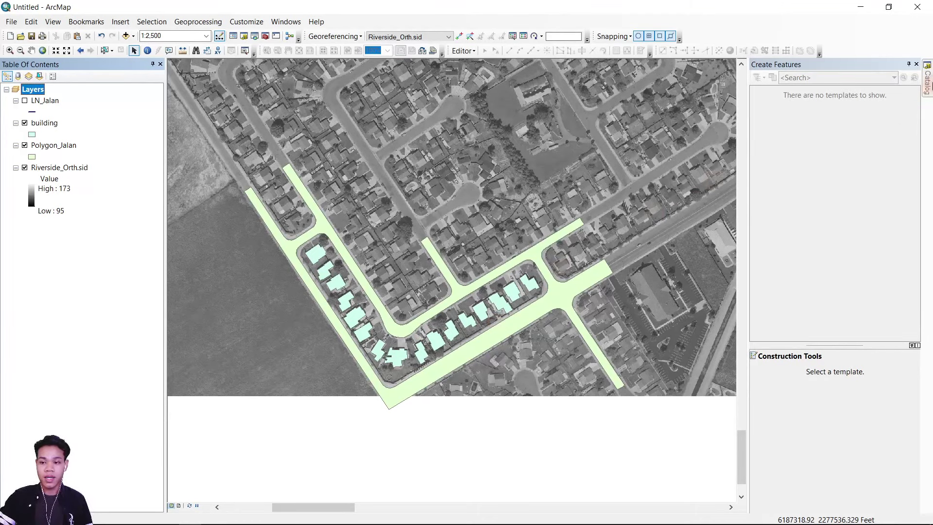
Step: Add the Riverside_Sch, Riverside_SewerL and Riverside_SewerP layers from Riverside.gdb to the map
{"action": "mouse_move", "coordinate": [928, 86]}
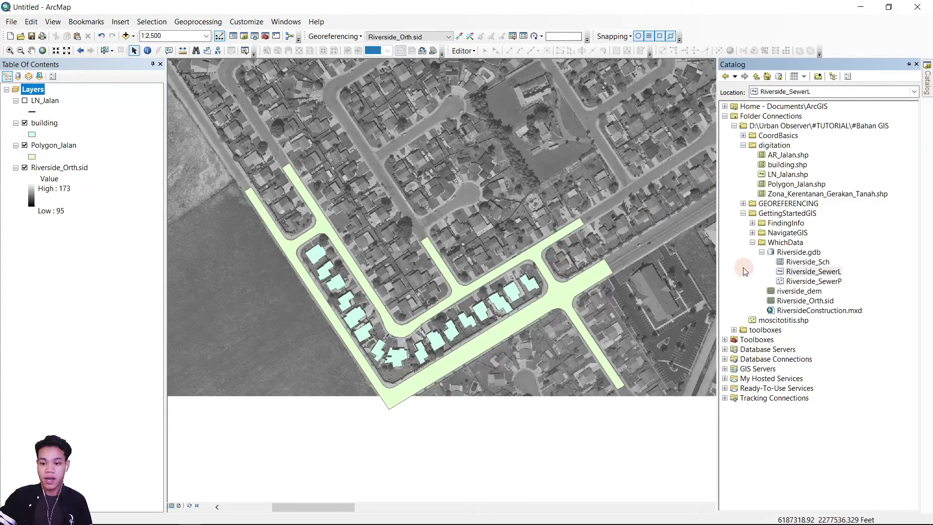
{"action": "left_click", "coordinate": [786, 243]}
{"action": "left_click", "coordinate": [788, 254]}
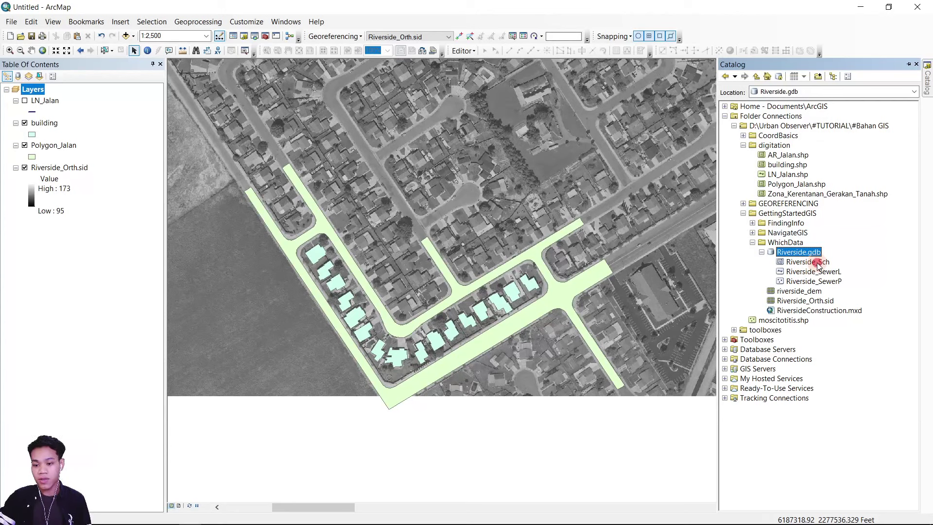
{"action": "mouse_move", "coordinate": [447, 257]}
{"action": "left_mouse_down"}
{"action": "mouse_move", "coordinate": [73, 151]}
{"action": "mouse_move", "coordinate": [32, 92]}
{"action": "mouse_move", "coordinate": [41, 97]}
{"action": "left_mouse_up"}
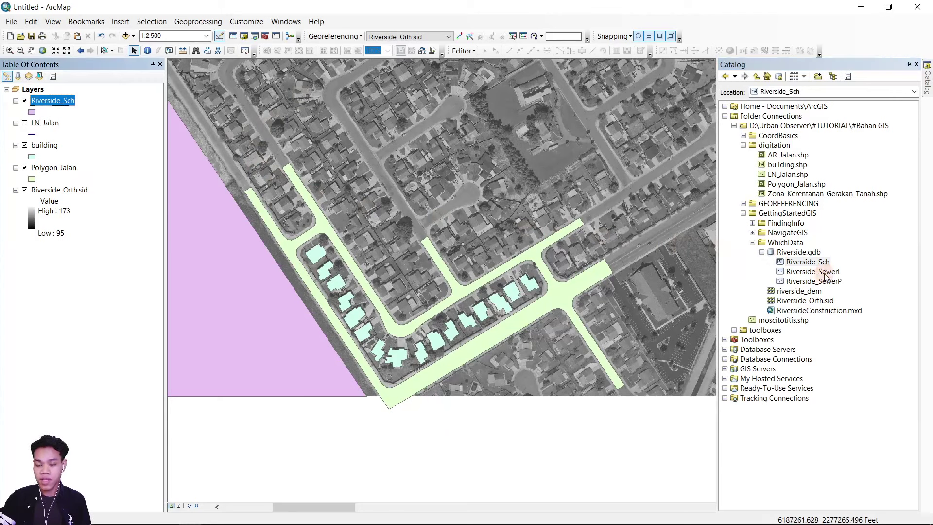
{"action": "left_click_drag", "start_coordinate": [832, 273], "coordinate": [72, 125]}
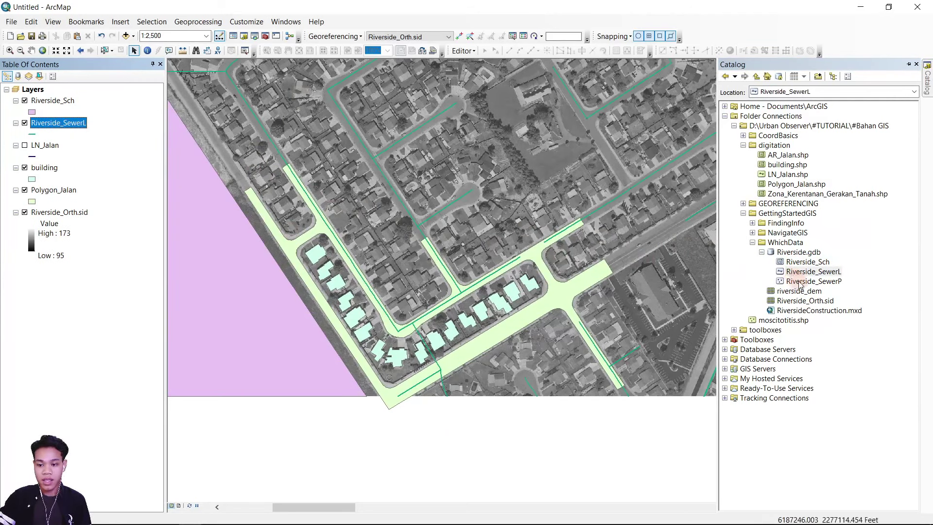
{"action": "mouse_move", "coordinate": [808, 281]}
{"action": "left_mouse_down"}
{"action": "mouse_move", "coordinate": [304, 243]}
{"action": "mouse_move", "coordinate": [9, 158]}
{"action": "left_mouse_up"}
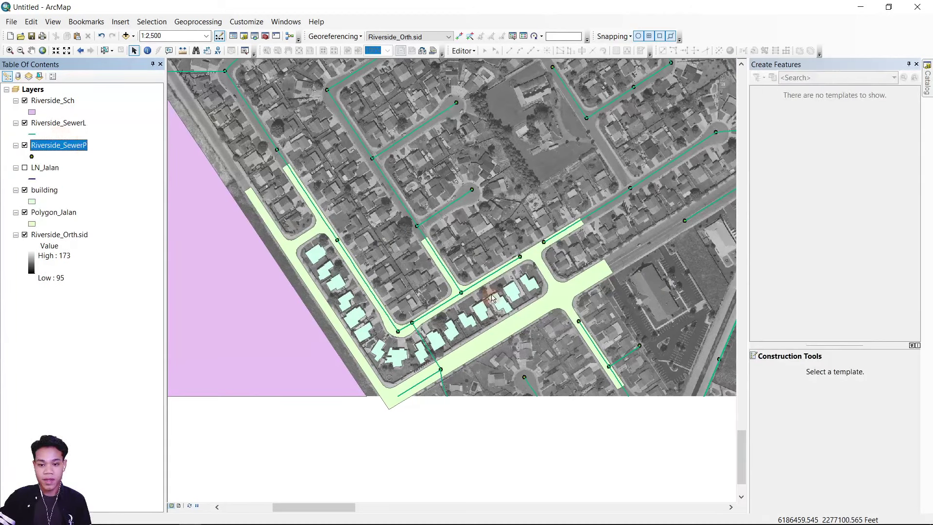
Step: Examine the coverage of the added school and sewer layers across the full extent of the orthophoto
{"action": "scroll", "coordinate": [489, 300], "scroll_direction": "up", "scroll_amount": 3}
{"action": "scroll", "coordinate": [489, 300], "scroll_direction": "up", "scroll_amount": 3}
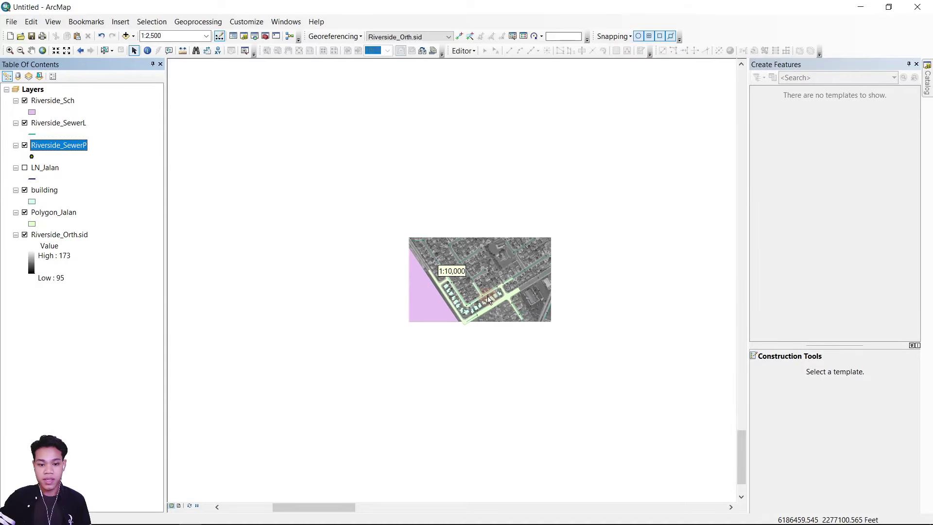
{"action": "scroll", "coordinate": [509, 306], "scroll_direction": "up", "scroll_amount": 2}
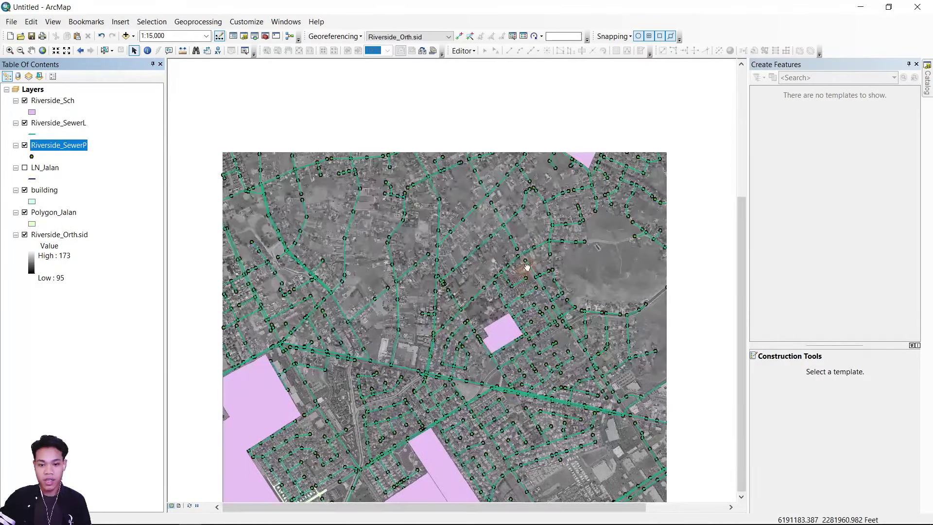
{"action": "scroll", "coordinate": [533, 246], "scroll_direction": "up", "scroll_amount": 2}
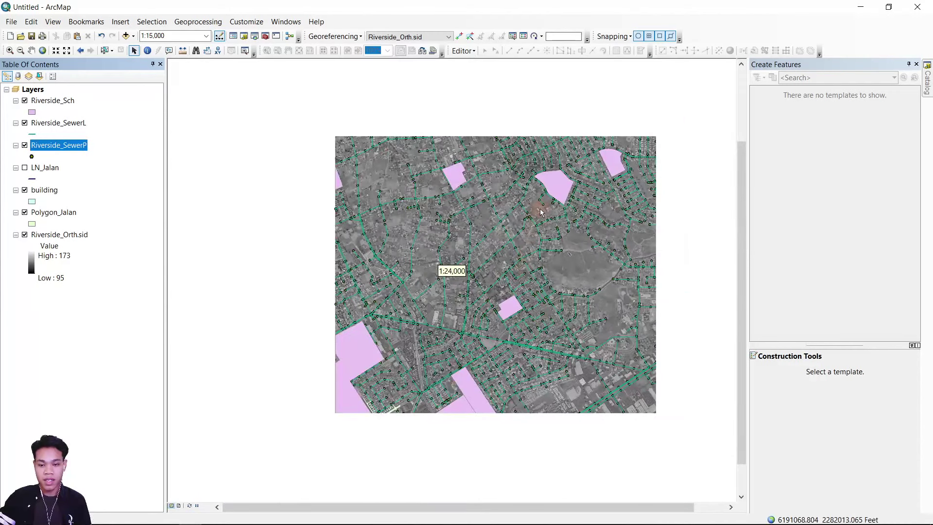
Step: Hide the Polygon_Jalan and building layers, leaving the school and sewer layers displayed over the orthophoto
{"action": "scroll", "coordinate": [522, 208], "scroll_direction": "down", "scroll_amount": 1}
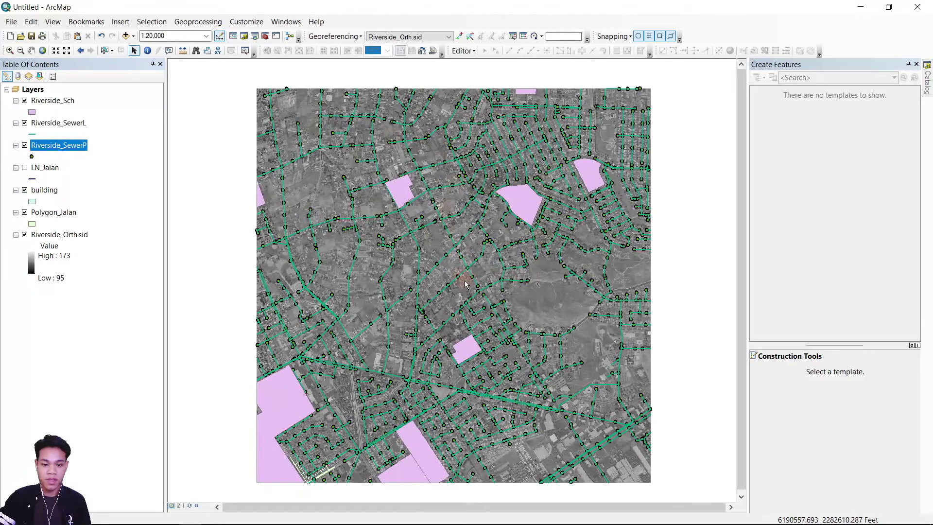
{"action": "left_click_drag", "start_coordinate": [467, 286], "coordinate": [458, 275]}
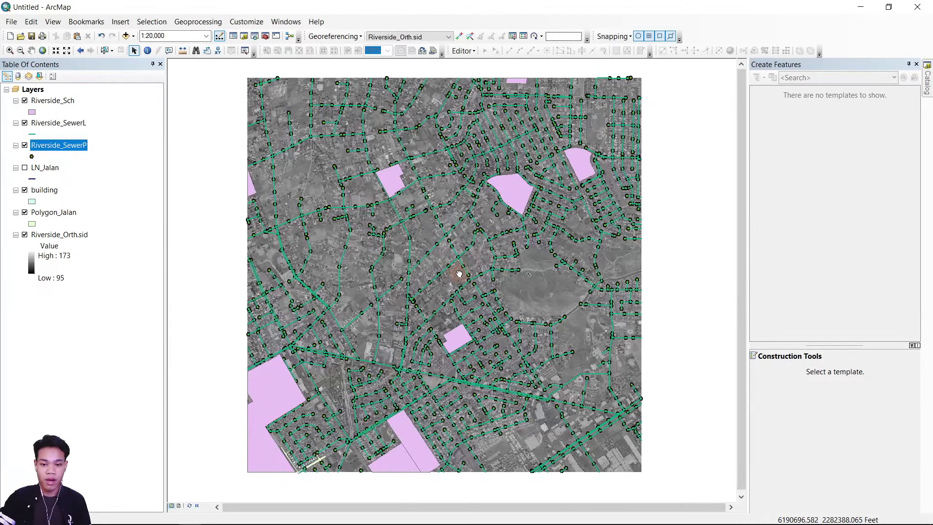
{"action": "left_click", "coordinate": [25, 212]}
{"action": "left_click", "coordinate": [24, 190]}
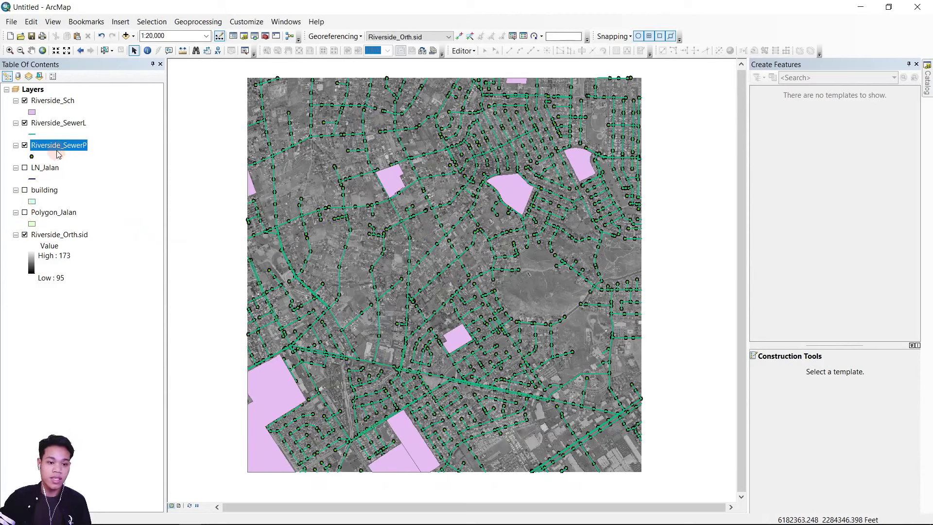
Step: Open the Riverside_Sch attribute table, close the Create Features window, and review the school names and shape fields
{"action": "right_click", "coordinate": [59, 101]}
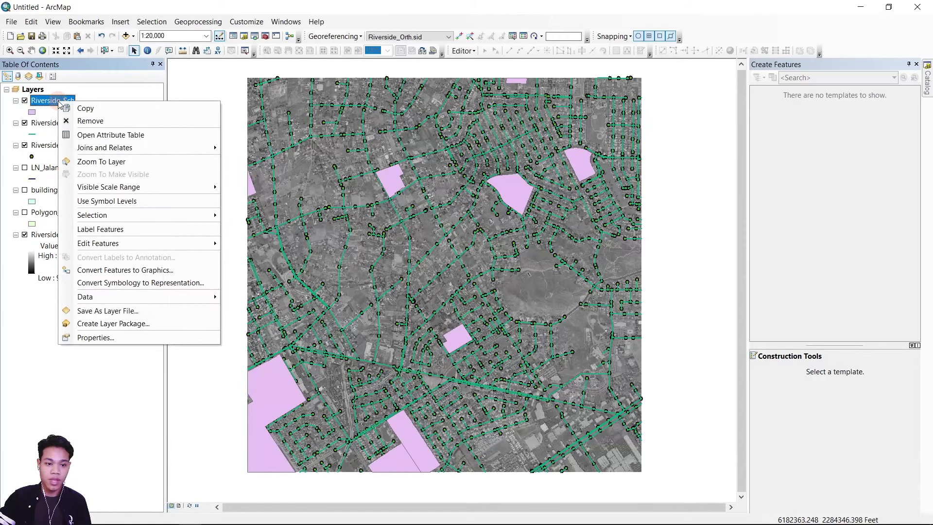
{"action": "left_click", "coordinate": [88, 134]}
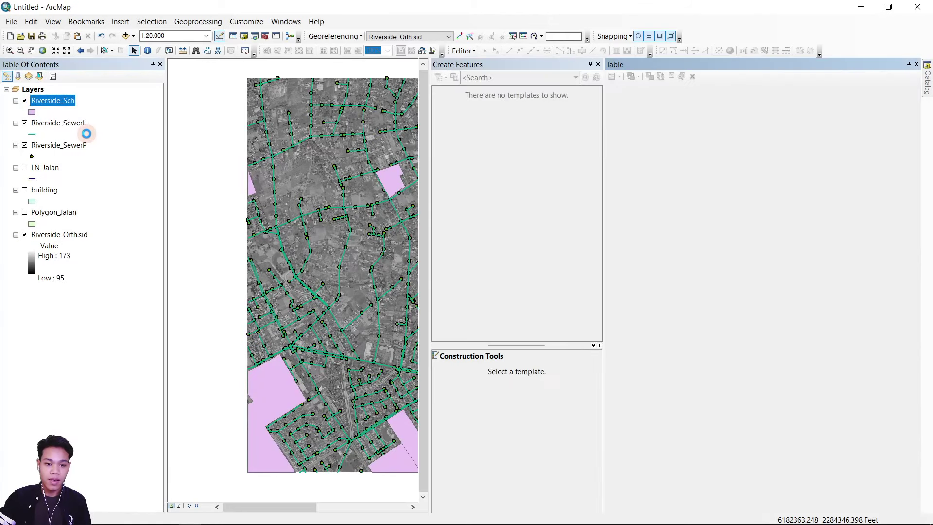
{"action": "left_click", "coordinate": [598, 65]}
{"action": "left_click", "coordinate": [722, 479]}
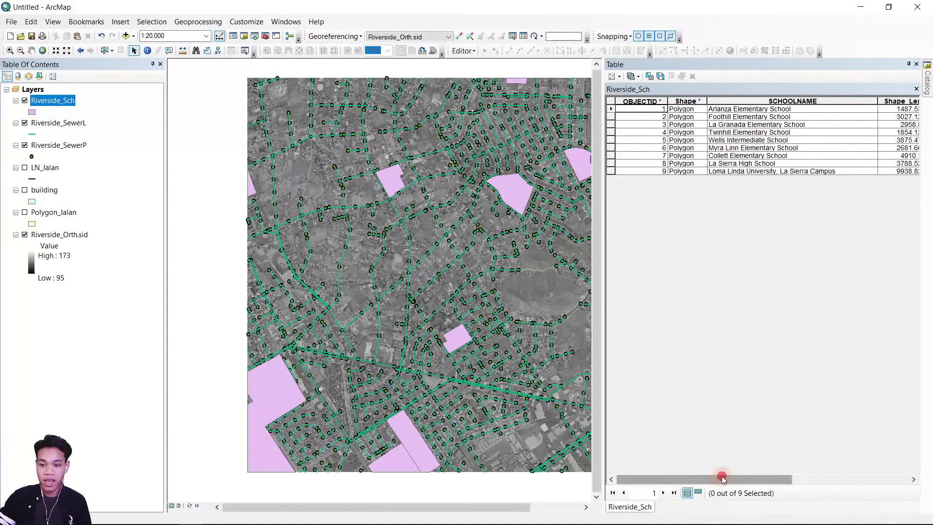
{"action": "left_click_drag", "start_coordinate": [722, 479], "coordinate": [781, 479]}
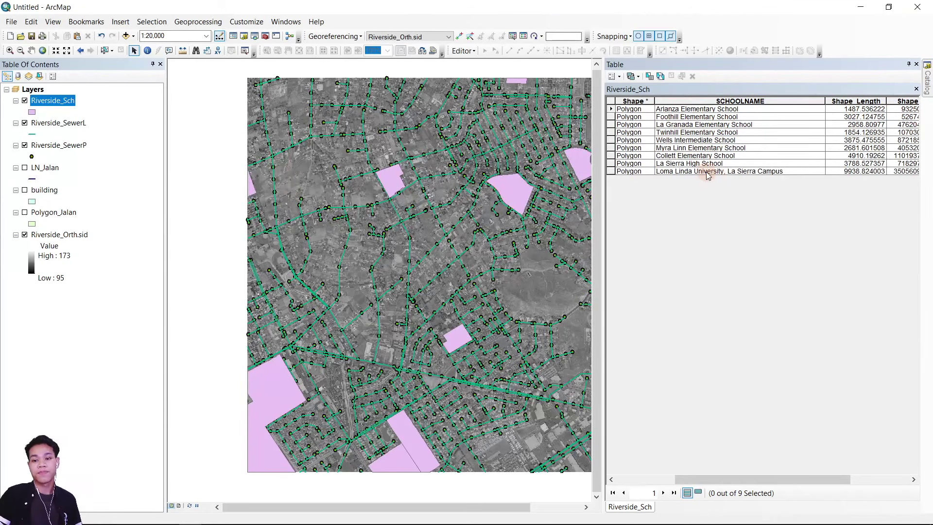
{"action": "left_click_drag", "start_coordinate": [504, 208], "coordinate": [444, 208]}
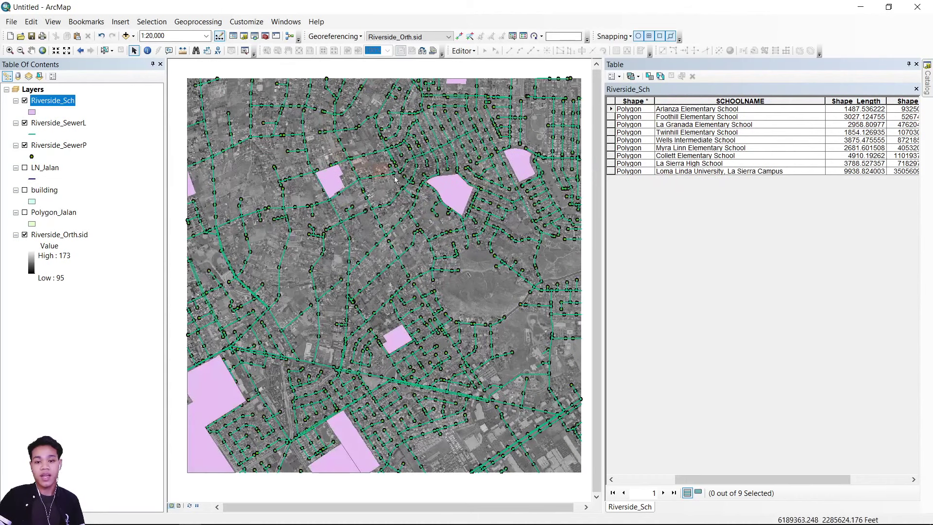
{"action": "left_click", "coordinate": [700, 95]}
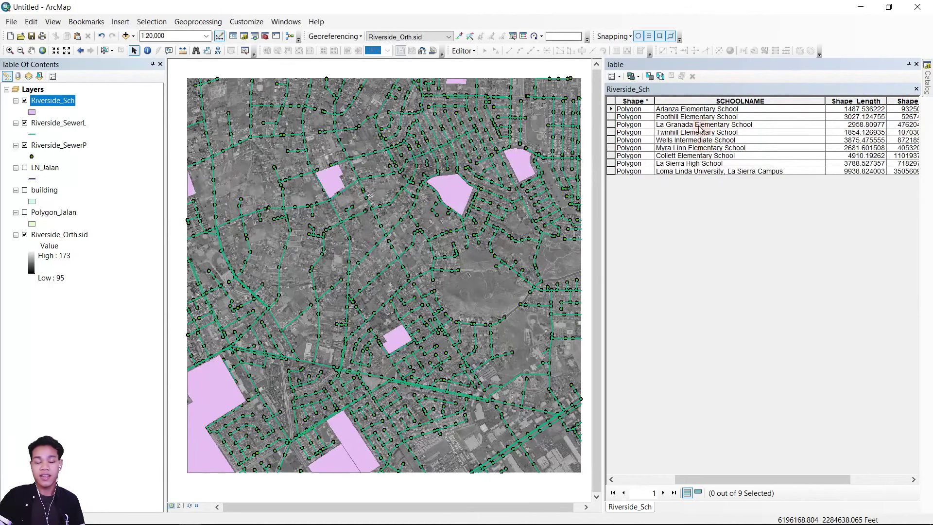
Step: Symbolize Riverside_Sch with unique values of the SCHOOLNAME field, adding all values so each school has its own colour
{"action": "right_click", "coordinate": [46, 101]}
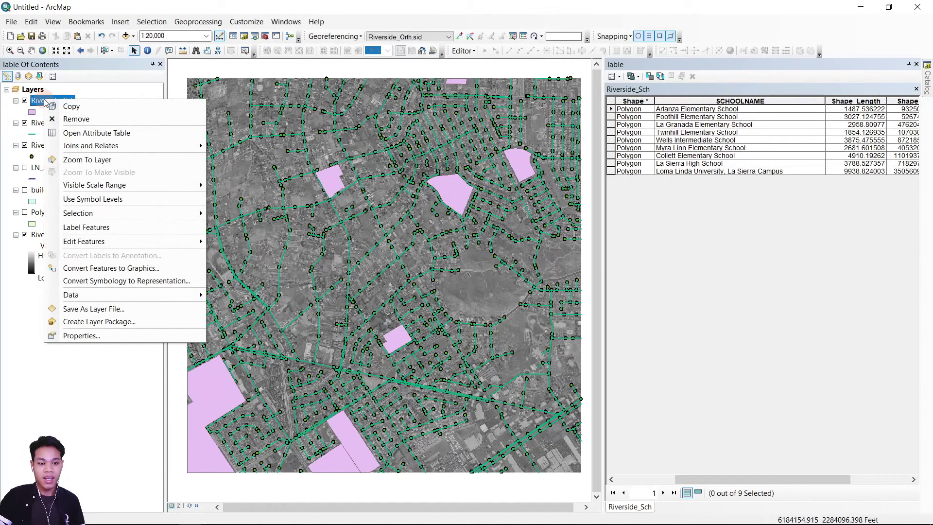
{"action": "left_click", "coordinate": [70, 335]}
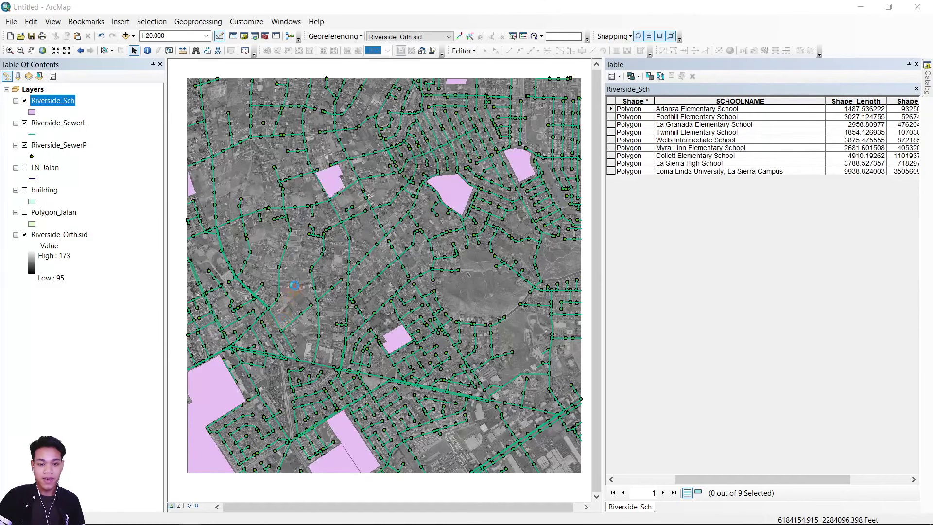
{"action": "left_click", "coordinate": [396, 132]}
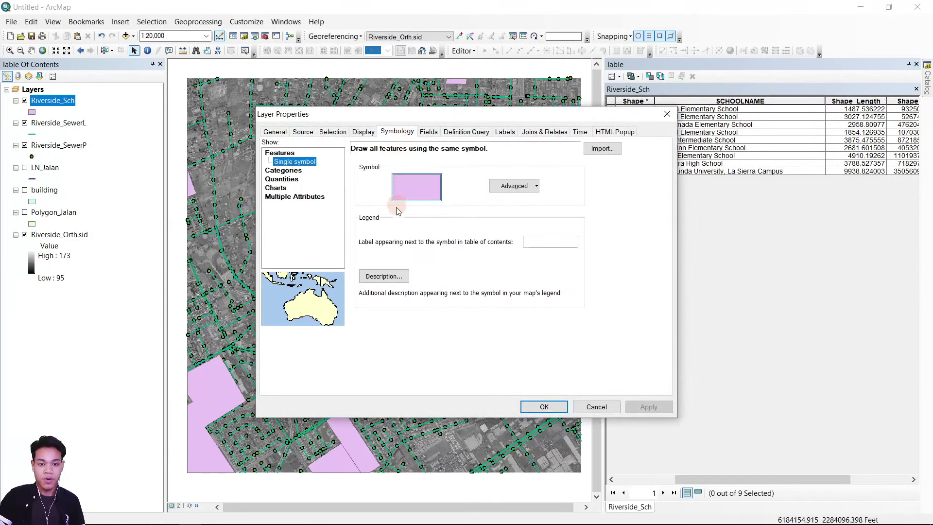
{"action": "left_click", "coordinate": [283, 171]}
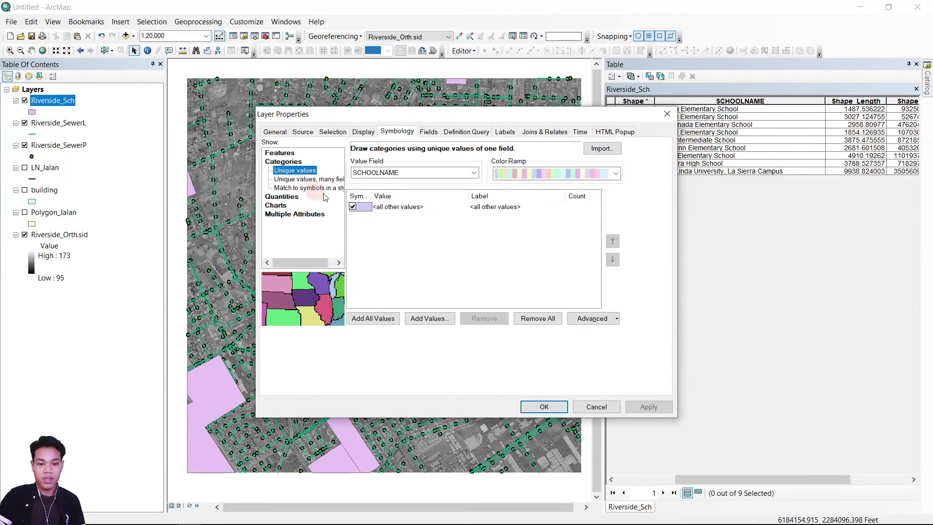
{"action": "left_click", "coordinate": [418, 173]}
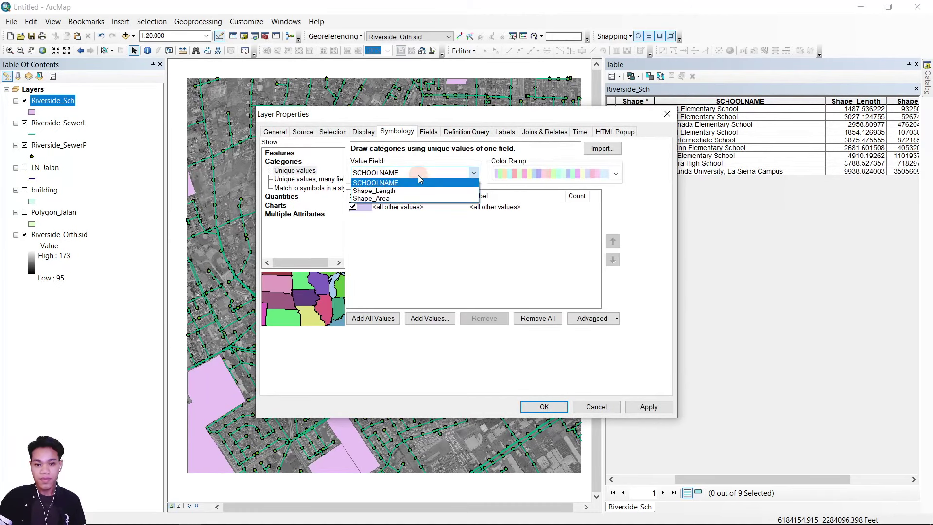
{"action": "left_click", "coordinate": [396, 183]}
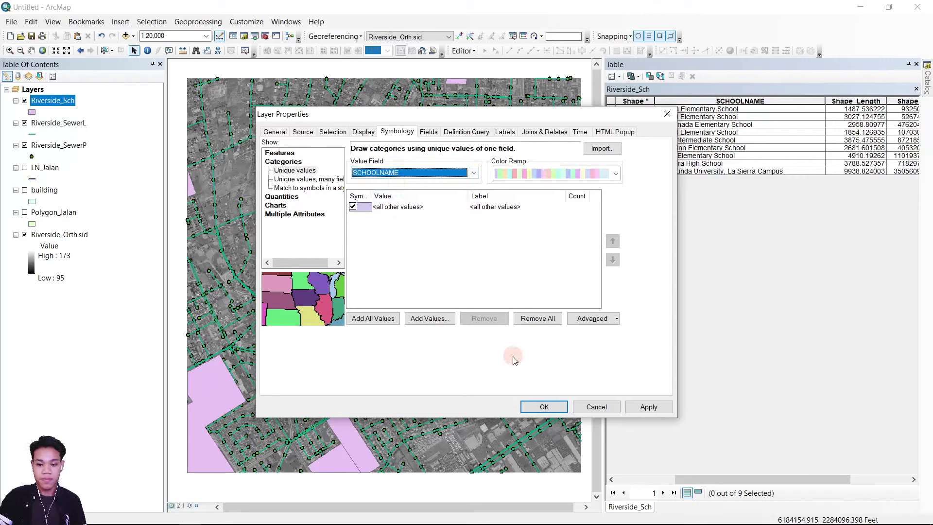
{"action": "left_click", "coordinate": [373, 318]}
{"action": "scroll", "coordinate": [402, 273], "scroll_direction": "down", "scroll_amount": 1}
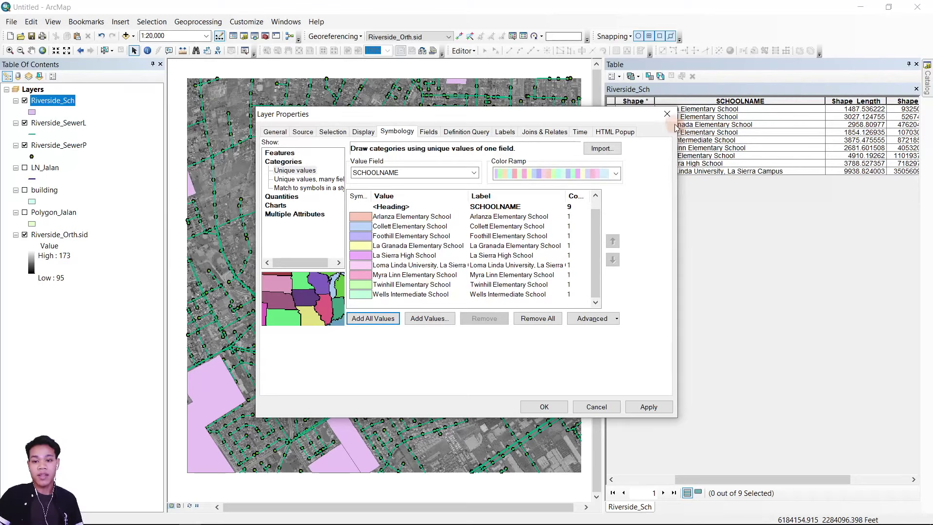
{"action": "left_click", "coordinate": [540, 407]}
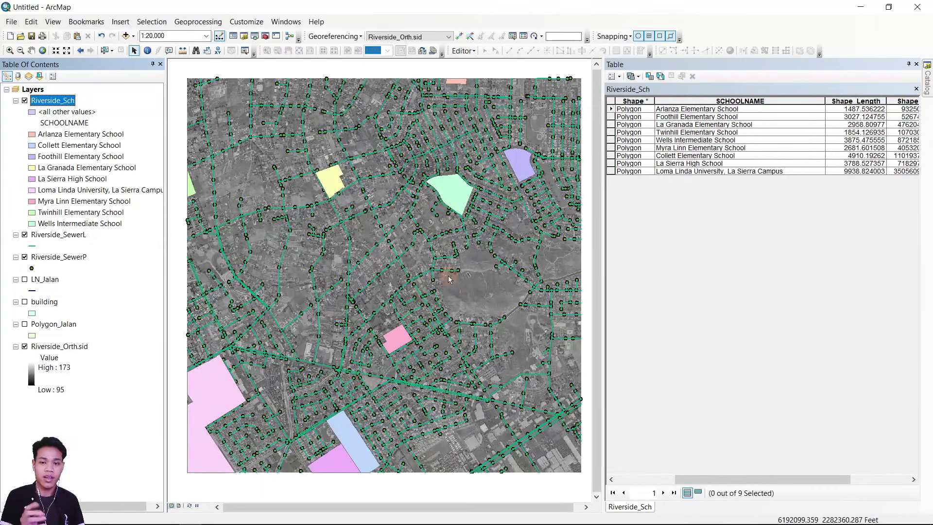
Step: Add a Text field named GRADE with length 50 to the Riverside_Sch attribute table
{"action": "left_click_drag", "start_coordinate": [739, 479], "coordinate": [862, 470]}
{"action": "left_click", "coordinate": [613, 76]}
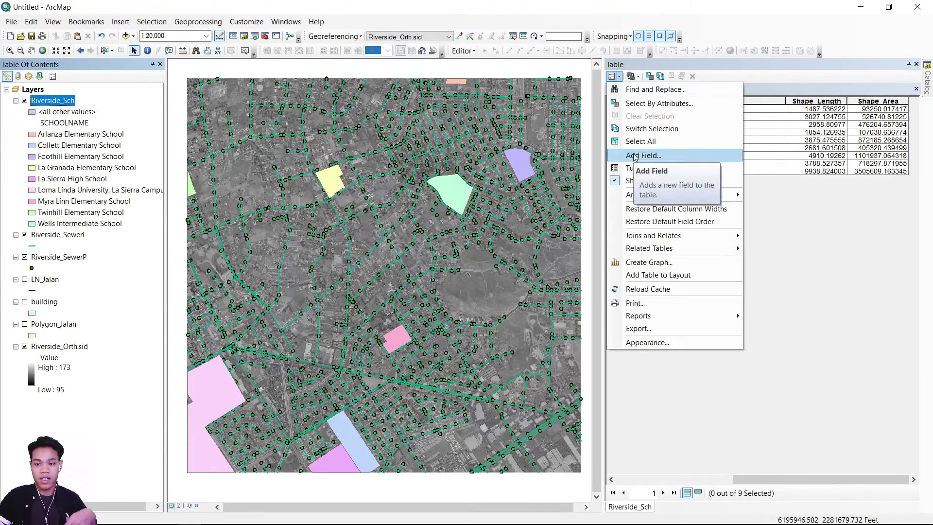
{"action": "left_click", "coordinate": [635, 156]}
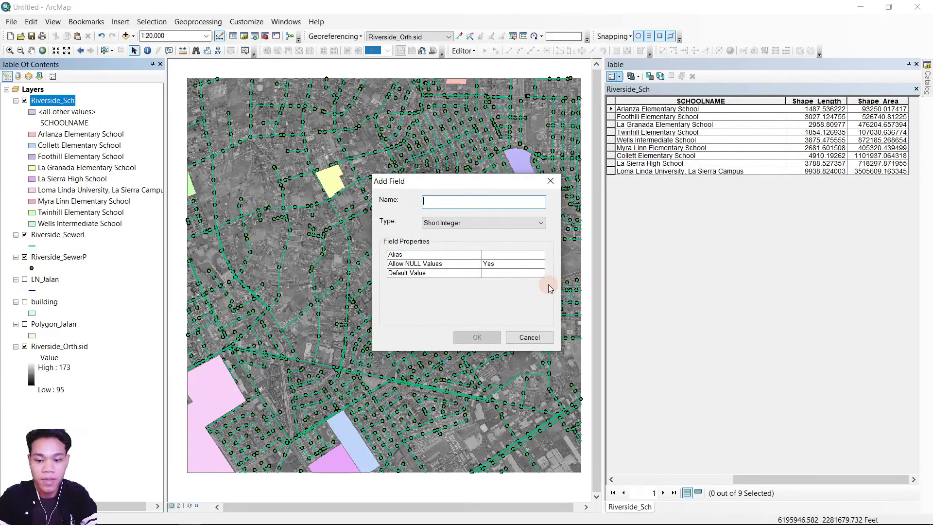
{"action": "type", "text": "GRADE"}
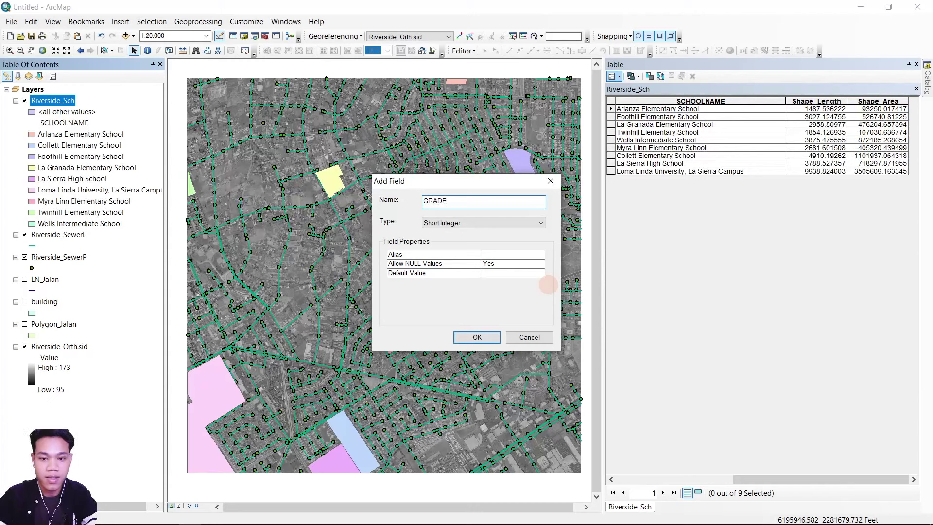
{"action": "left_click", "coordinate": [468, 224]}
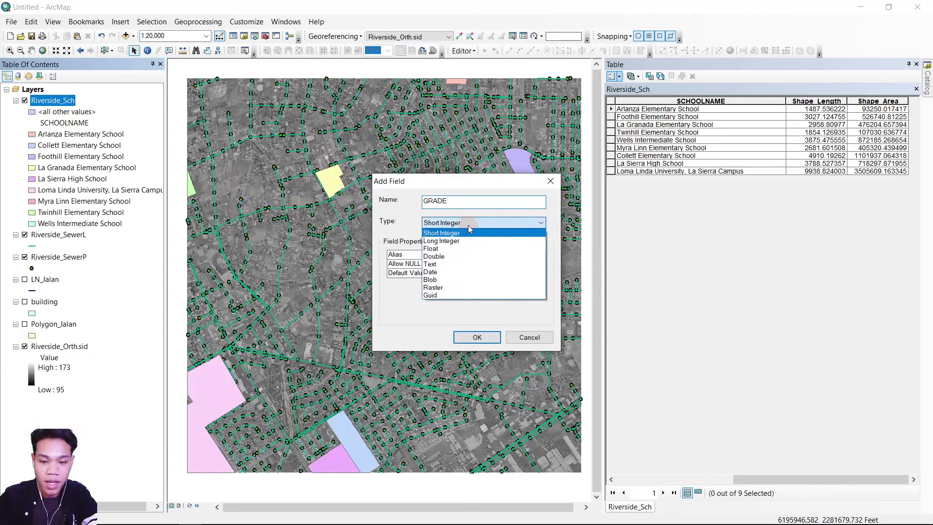
{"action": "left_click", "coordinate": [450, 277]}
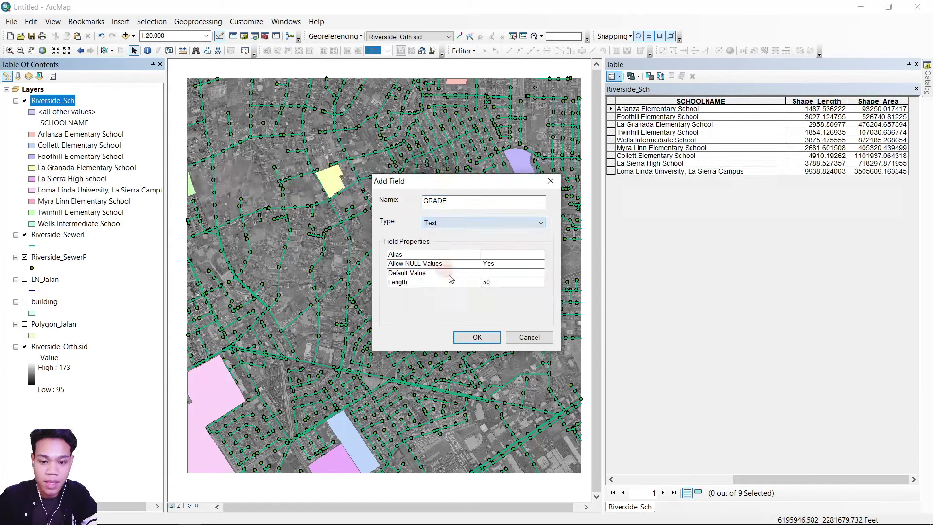
{"action": "left_click", "coordinate": [471, 337]}
Step: Start an editing session on the Riverside_Sch layer so the GRADE field can be filled in
{"action": "left_click_drag", "start_coordinate": [774, 478], "coordinate": [870, 478]}
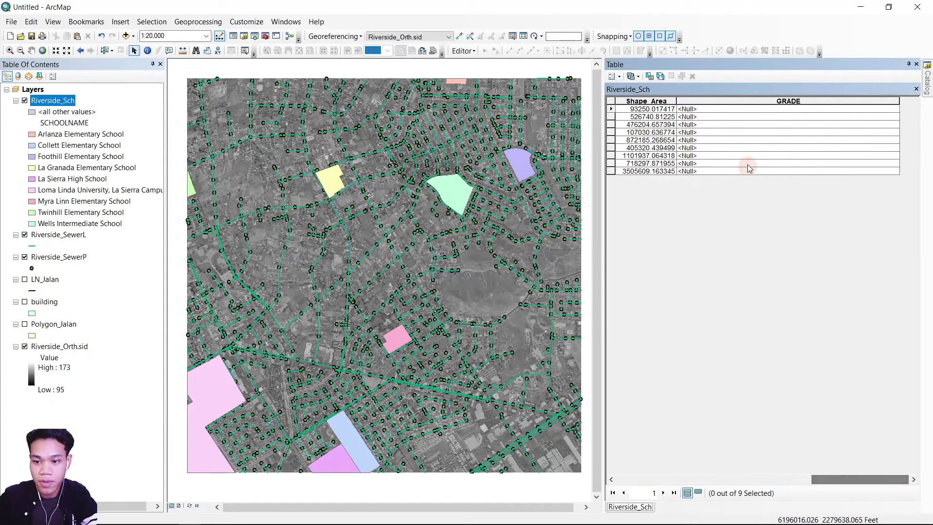
{"action": "left_click", "coordinate": [705, 112]}
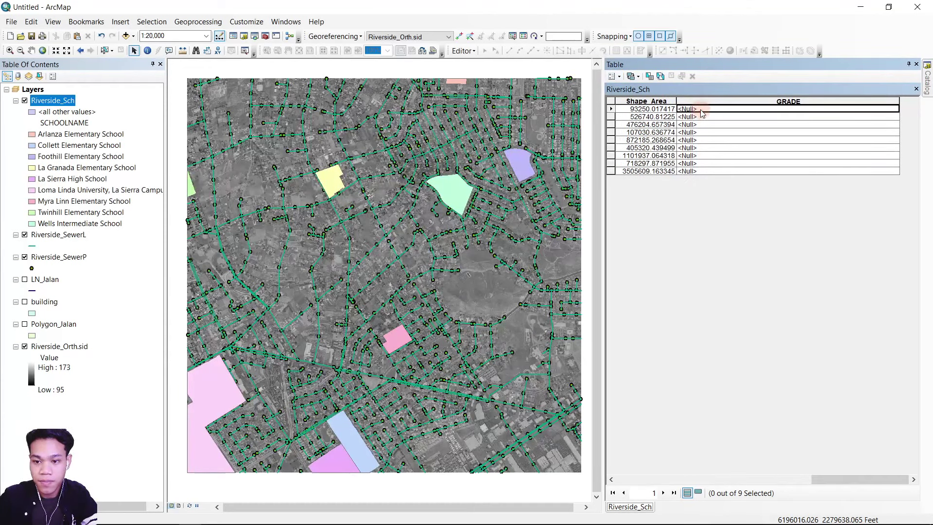
{"action": "left_click", "coordinate": [462, 51]}
{"action": "left_click", "coordinate": [503, 63]}
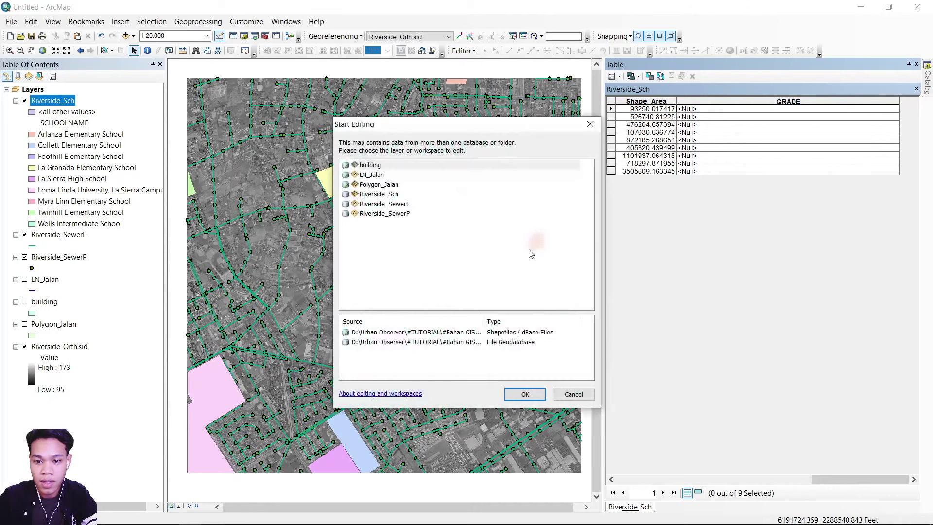
{"action": "left_click", "coordinate": [378, 194]}
{"action": "left_click", "coordinate": [525, 394]}
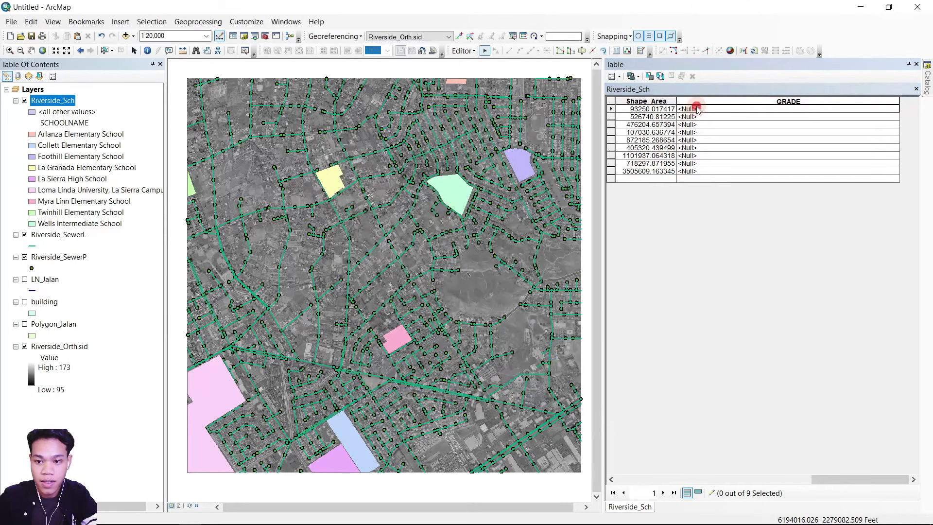
Step: Set GRADE to Elementary School for the Arlanza, Foothill, La Granada and Twinhill records
{"action": "left_click", "coordinate": [770, 107]}
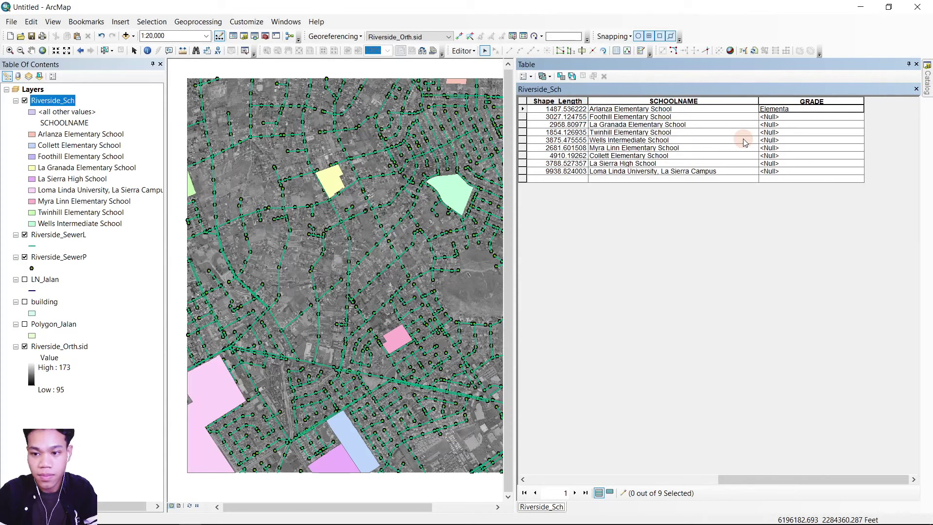
{"action": "type", "text": "Elementary Sc"}
{"action": "key", "text": "BackSpace"}
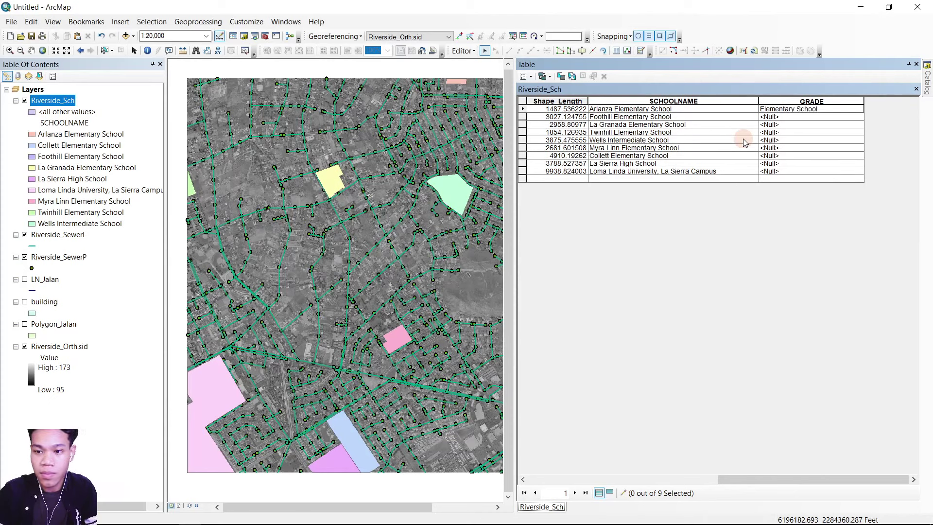
{"action": "key", "text": "ctrl+a"}
{"action": "key", "text": "ctrl+c"}
{"action": "left_click", "coordinate": [783, 117]}
{"action": "key", "text": "ctrl+v"}
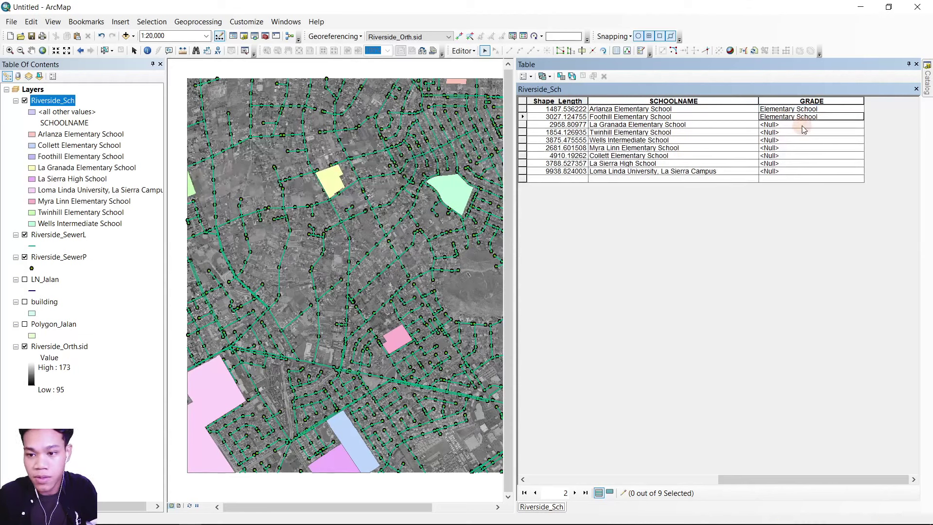
{"action": "left_click", "coordinate": [806, 124]}
{"action": "key", "text": "ctrl+v"}
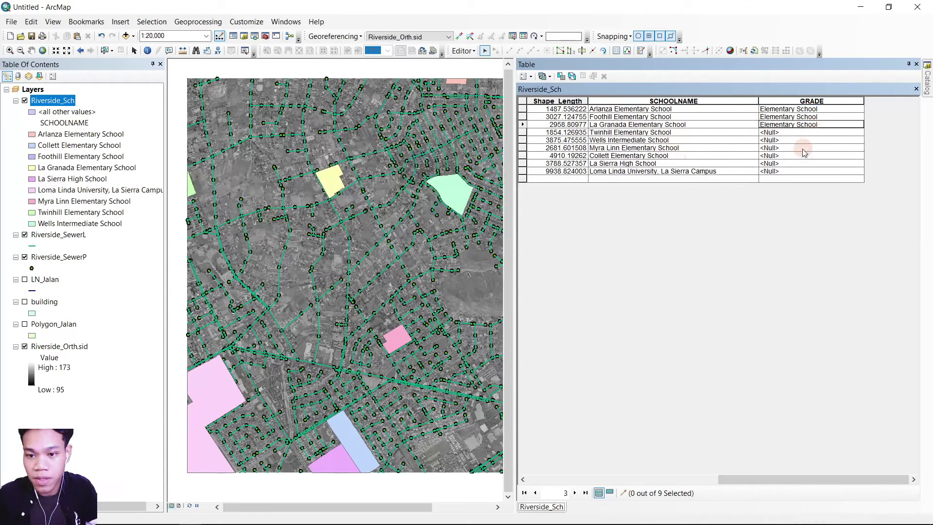
{"action": "left_click", "coordinate": [790, 133]}
{"action": "key", "text": "ctrl+v"}
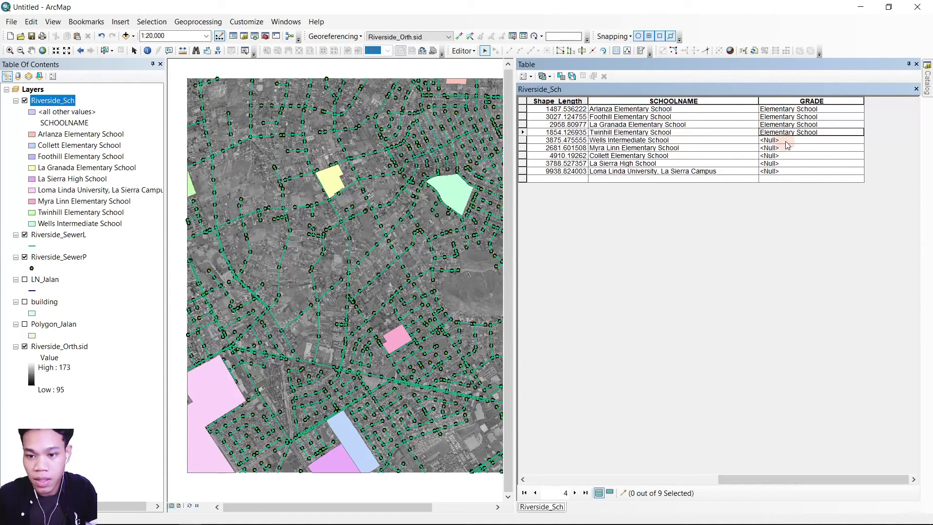
Step: Set GRADE to Intermediate School for Wells, Elementary School for Myra Linn and Collett, High School for La Sierra High School and University for Loma Linda University
{"action": "left_click", "coordinate": [786, 140]}
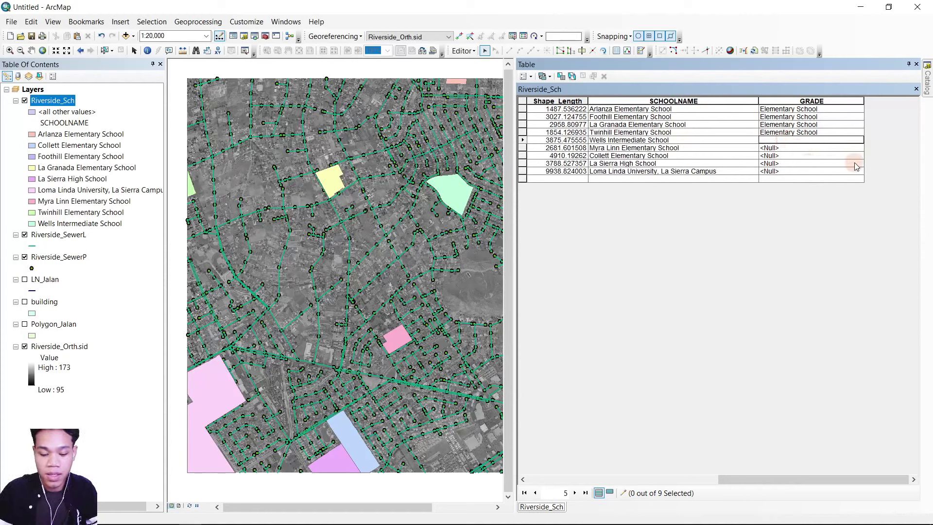
{"action": "type", "text": "Intermediate School"}
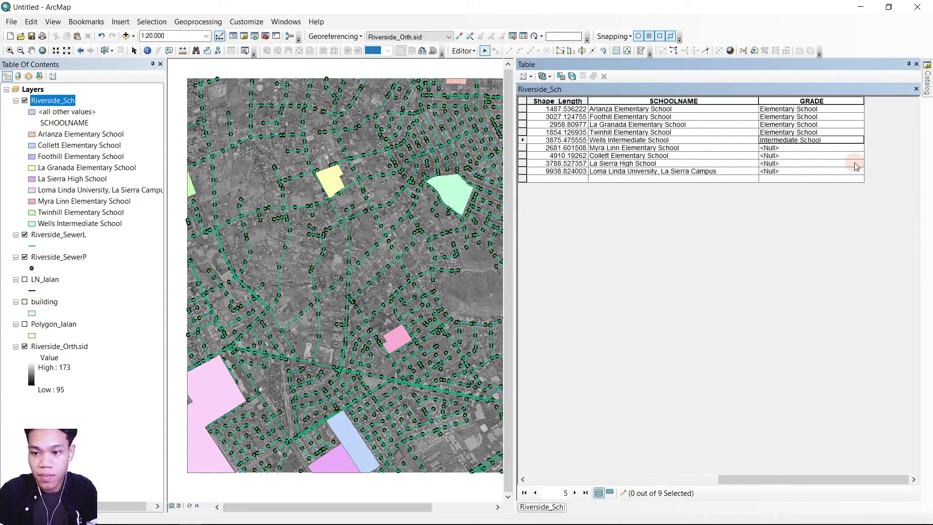
{"action": "left_click", "coordinate": [809, 156]}
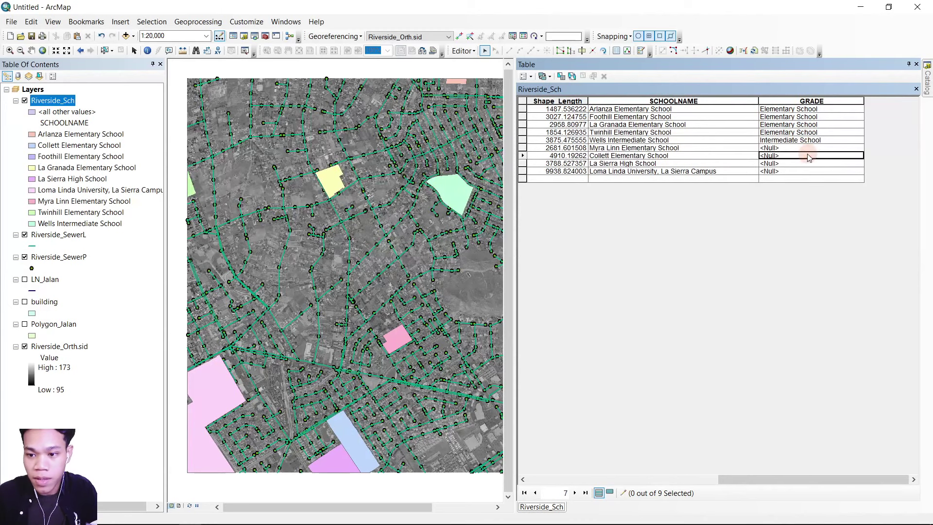
{"action": "left_click", "coordinate": [785, 147]}
{"action": "key", "text": "ctrl+v"}
{"action": "left_click", "coordinate": [787, 155]}
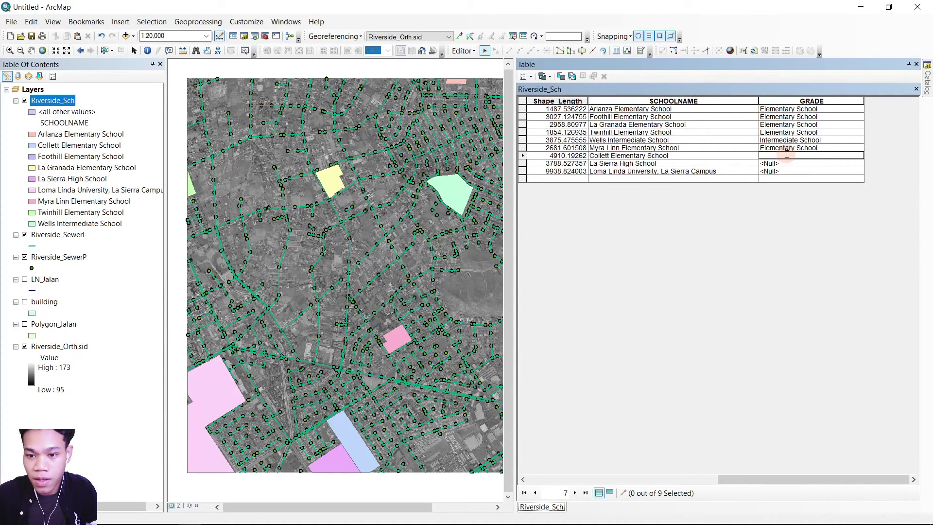
{"action": "key", "text": "ctrl+v"}
{"action": "left_click", "coordinate": [783, 164]}
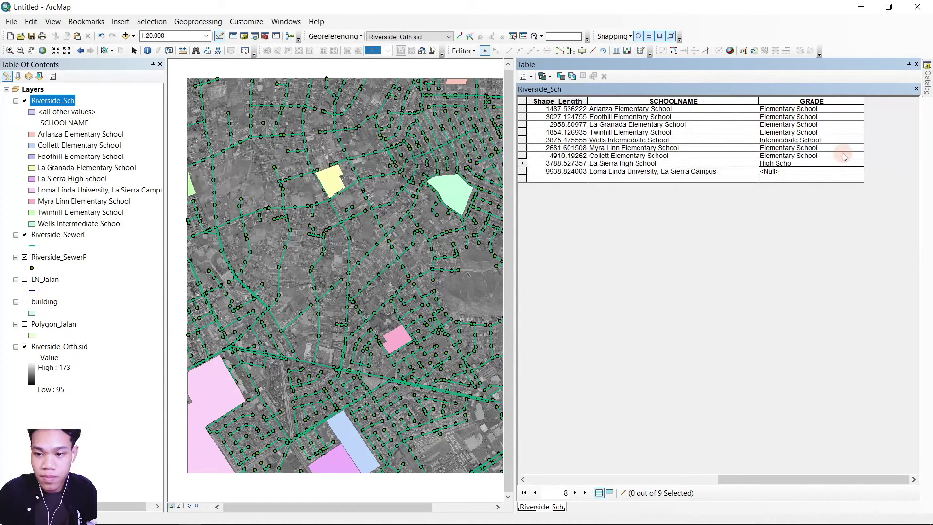
{"action": "left_click", "coordinate": [777, 173]}
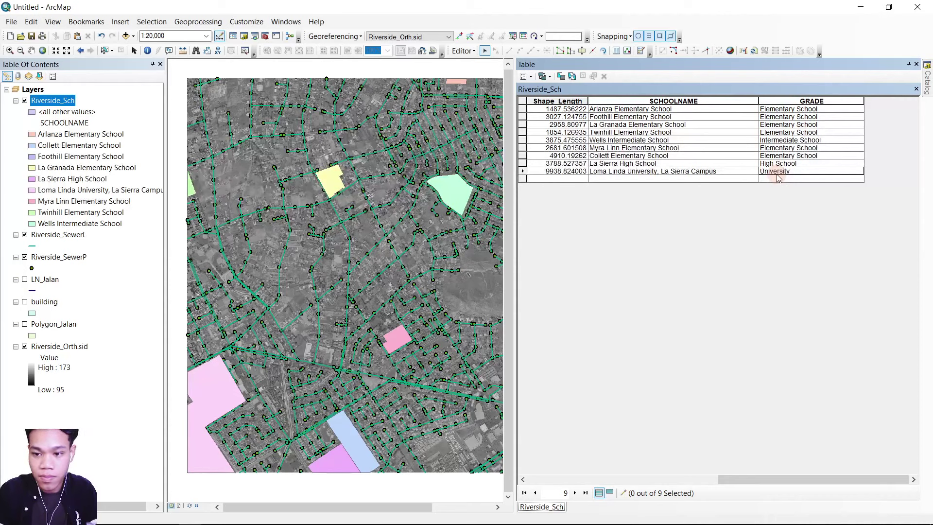
Step: Stop the editing session on Riverside_Sch and save the GRADE edits
{"action": "left_click", "coordinate": [464, 51]}
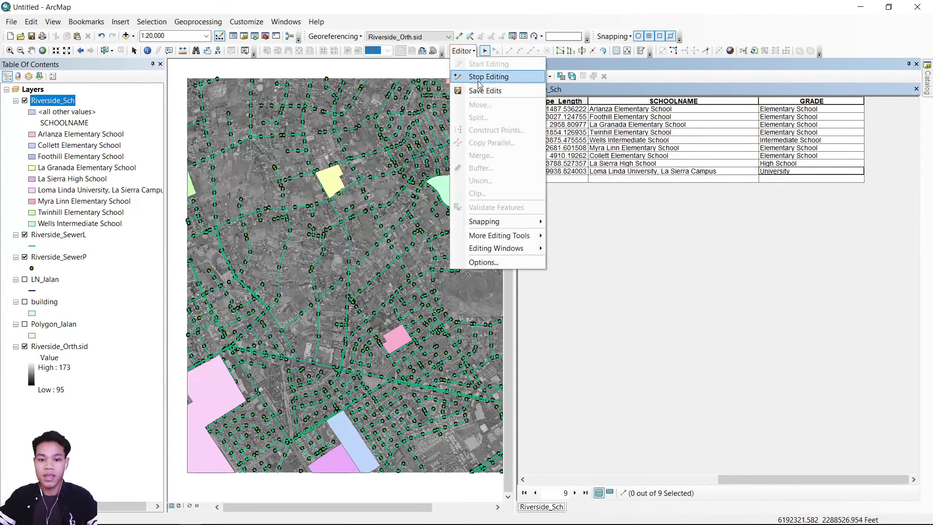
{"action": "left_click", "coordinate": [478, 80]}
{"action": "left_click", "coordinate": [415, 306]}
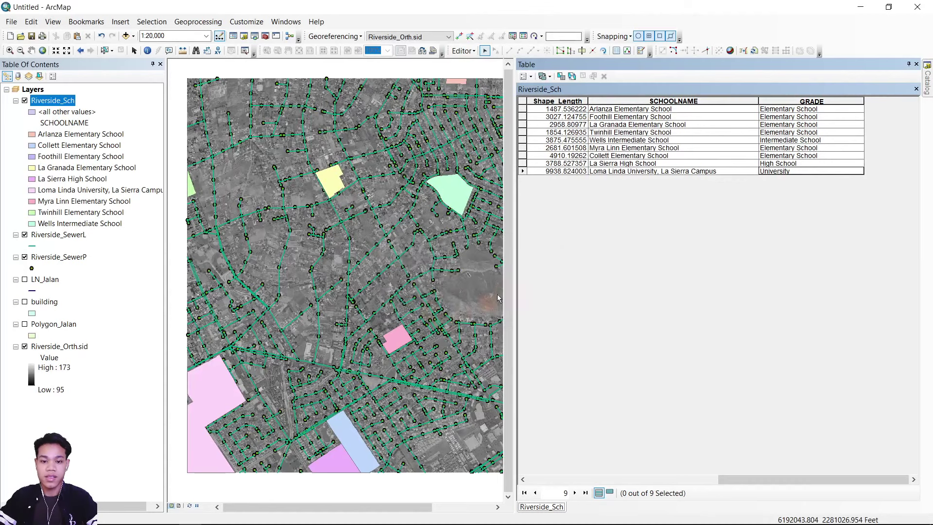
Step: Symbolize Riverside_Sch by unique values of the GRADE field, adding all values and excluding the all other values class
{"action": "left_click_drag", "start_coordinate": [516, 218], "coordinate": [705, 214]}
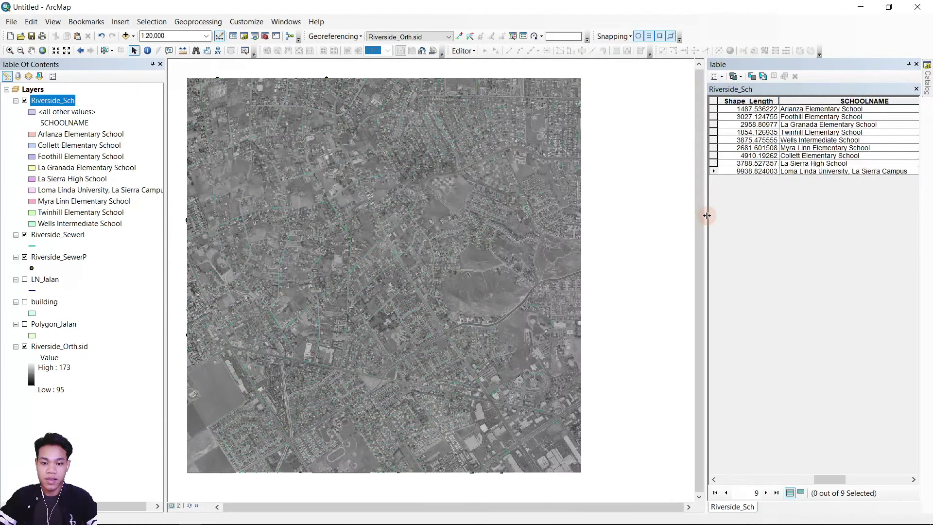
{"action": "right_click", "coordinate": [51, 102]}
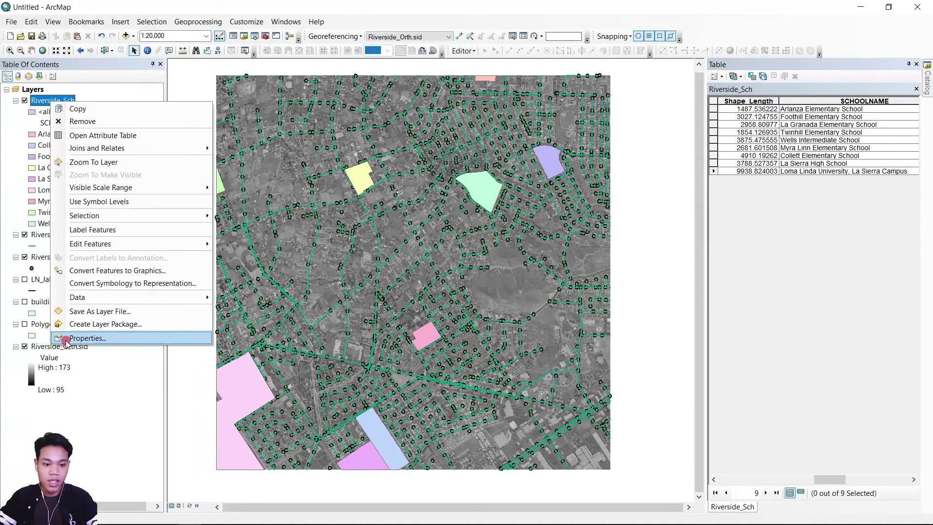
{"action": "left_click", "coordinate": [82, 339]}
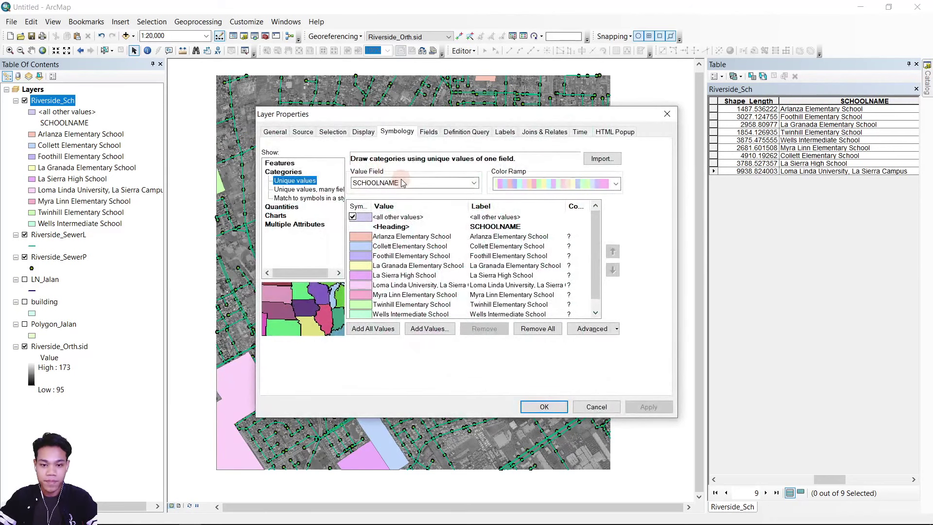
{"action": "left_click", "coordinate": [383, 183]}
{"action": "left_click", "coordinate": [374, 217]}
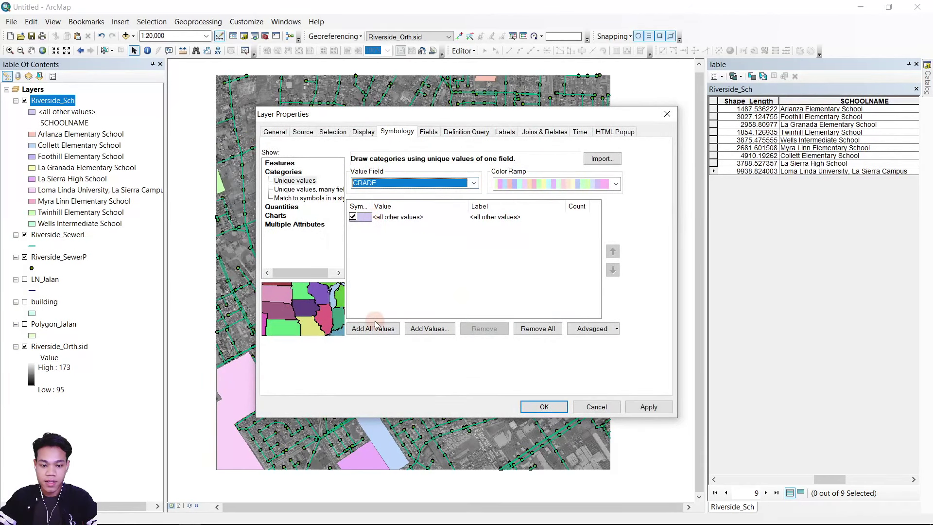
{"action": "left_click", "coordinate": [373, 328]}
{"action": "left_click", "coordinate": [353, 217]}
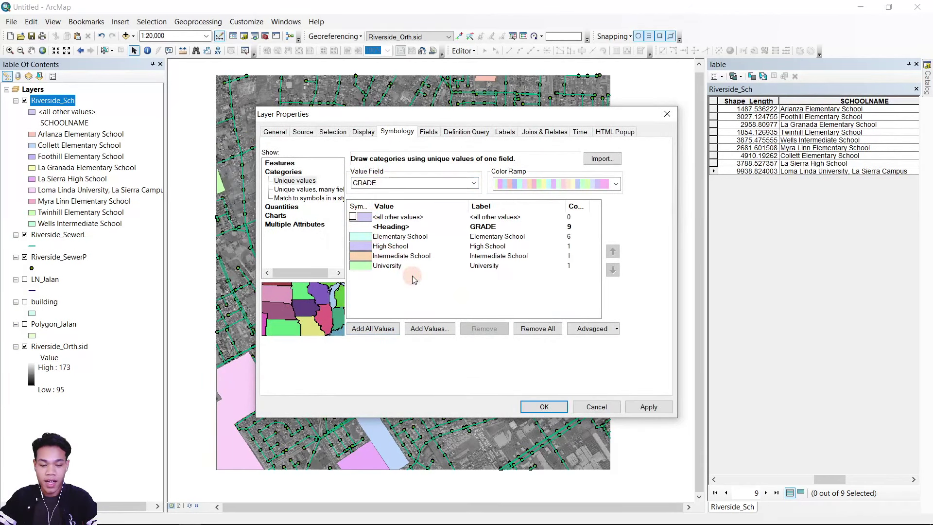
Step: Apply the blue-yellow-red colour ramp to the GRADE classes of Riverside_Sch and accept the layer properties
{"action": "left_click", "coordinate": [392, 239]}
{"action": "left_click", "coordinate": [384, 247]}
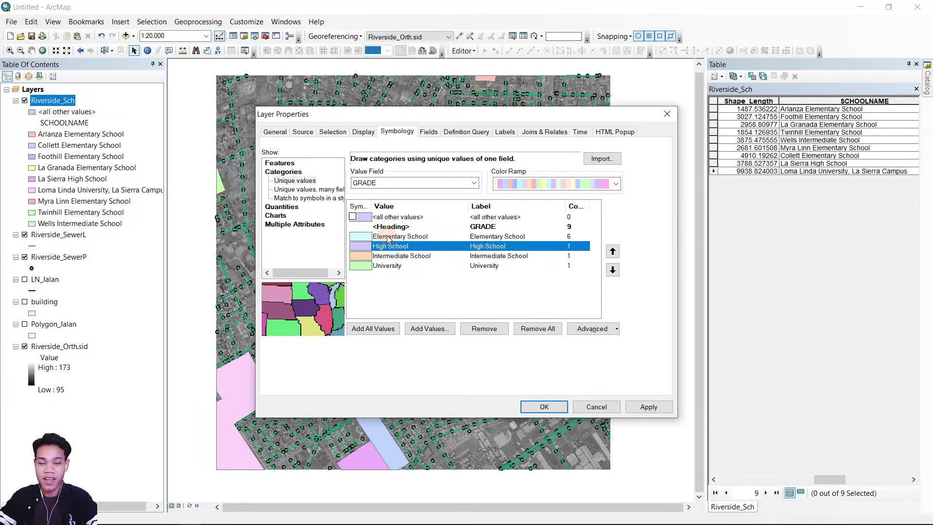
{"action": "left_click", "coordinate": [386, 238]}
{"action": "scroll", "coordinate": [559, 183], "scroll_direction": "down", "scroll_amount": 1}
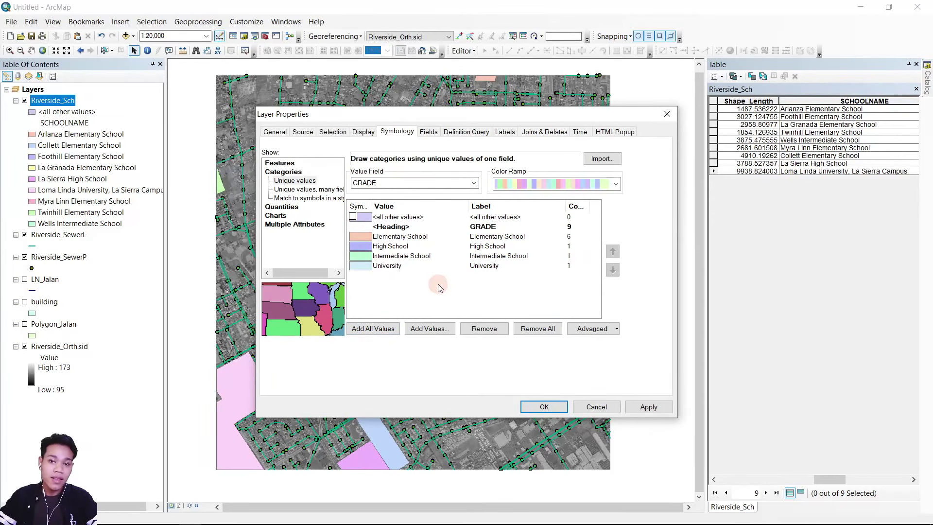
{"action": "scroll", "coordinate": [537, 185], "scroll_direction": "down", "scroll_amount": 1}
{"action": "left_click", "coordinate": [538, 187]}
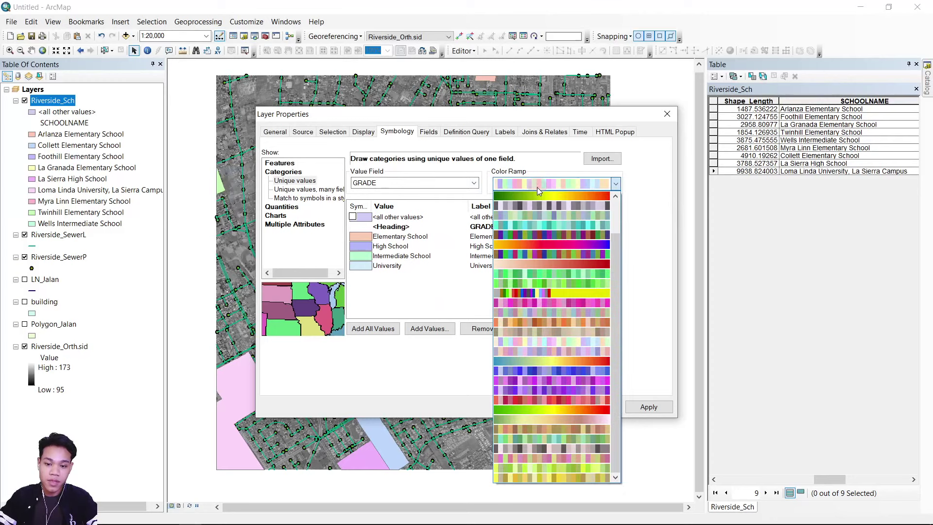
{"action": "left_click", "coordinate": [532, 360]}
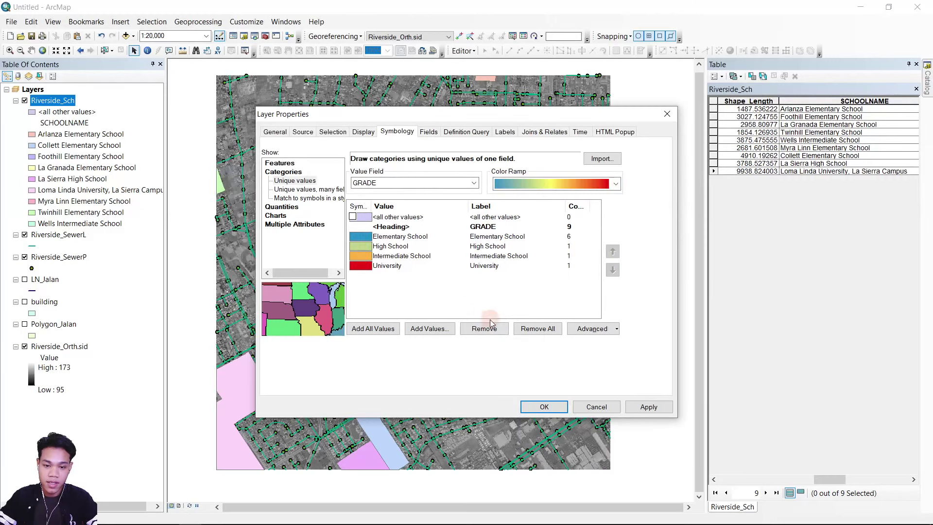
{"action": "left_click", "coordinate": [649, 407]}
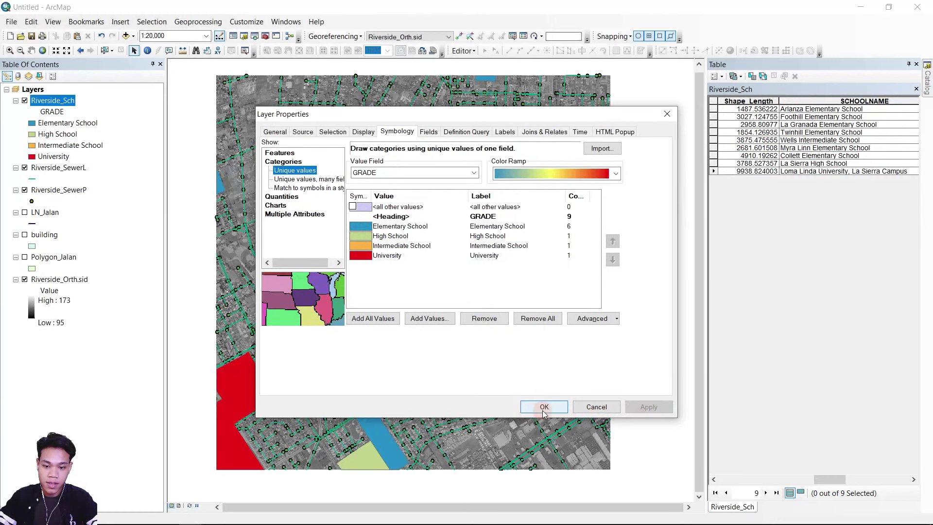
{"action": "left_click", "coordinate": [543, 410]}
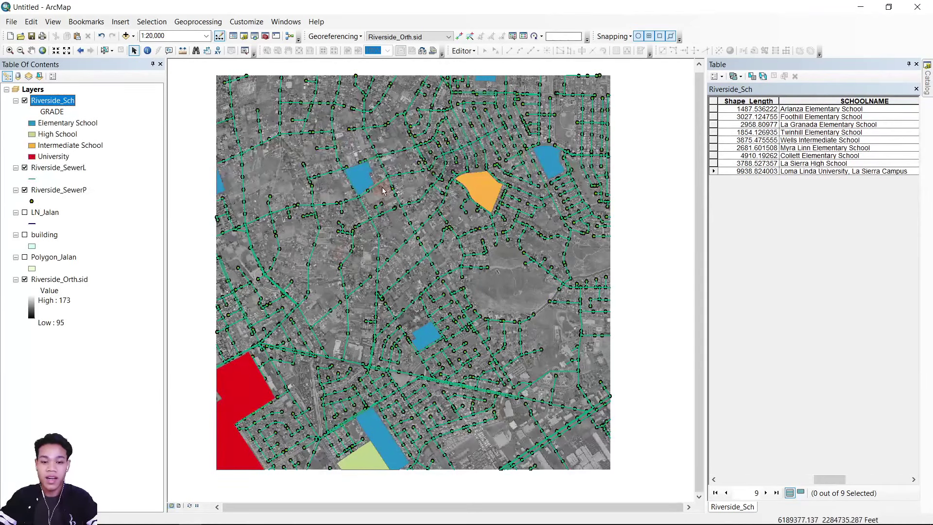
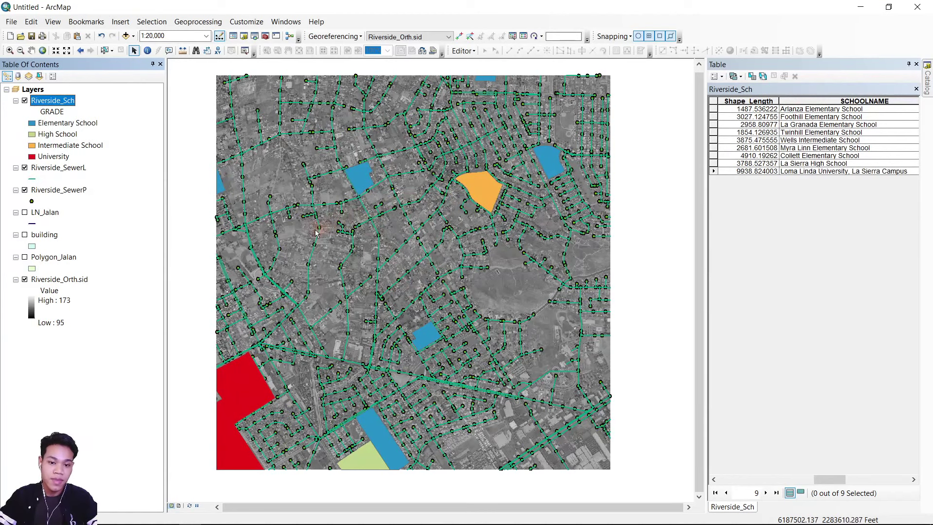
Step: Open the Riverside_SewerP attribute table and examine the values in its TYPE field
{"action": "left_click", "coordinate": [65, 193]}
{"action": "left_click_drag", "start_coordinate": [64, 193], "coordinate": [66, 168]}
{"action": "left_click", "coordinate": [66, 191]}
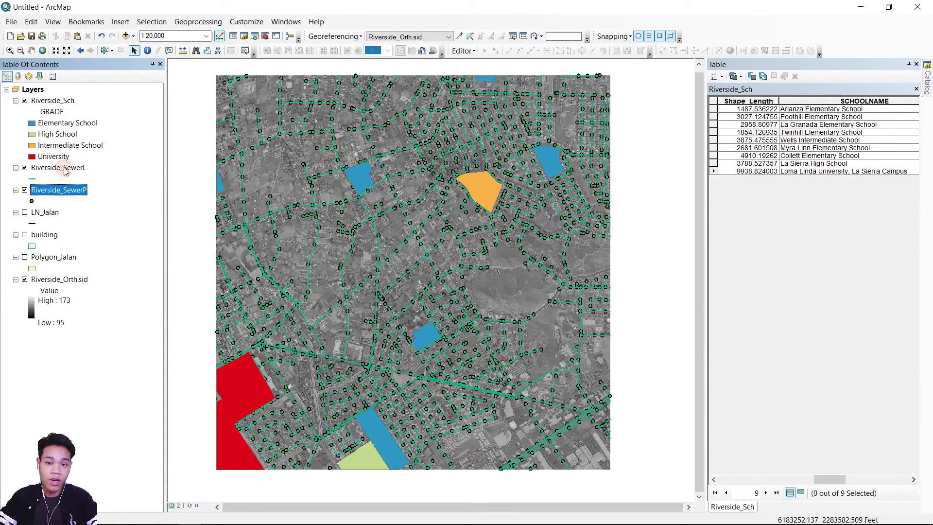
{"action": "right_click", "coordinate": [62, 191]}
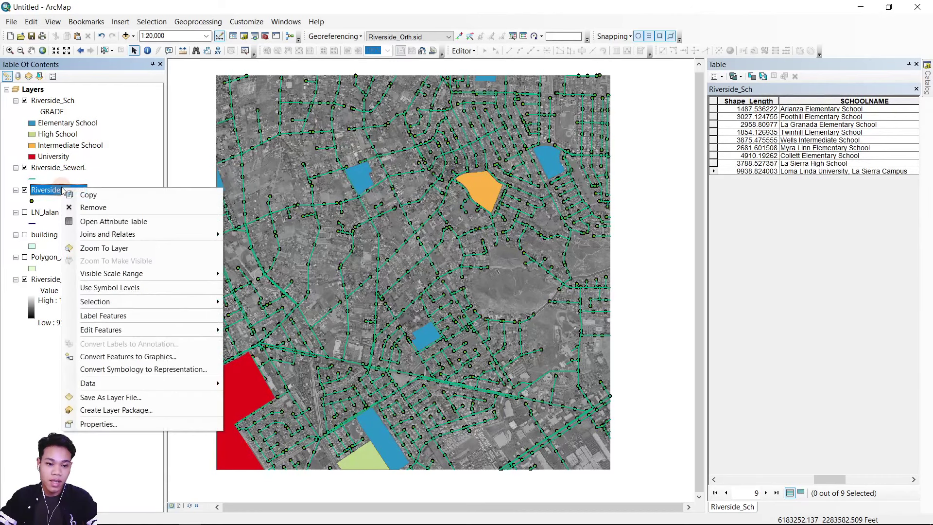
{"action": "left_click", "coordinate": [93, 217]}
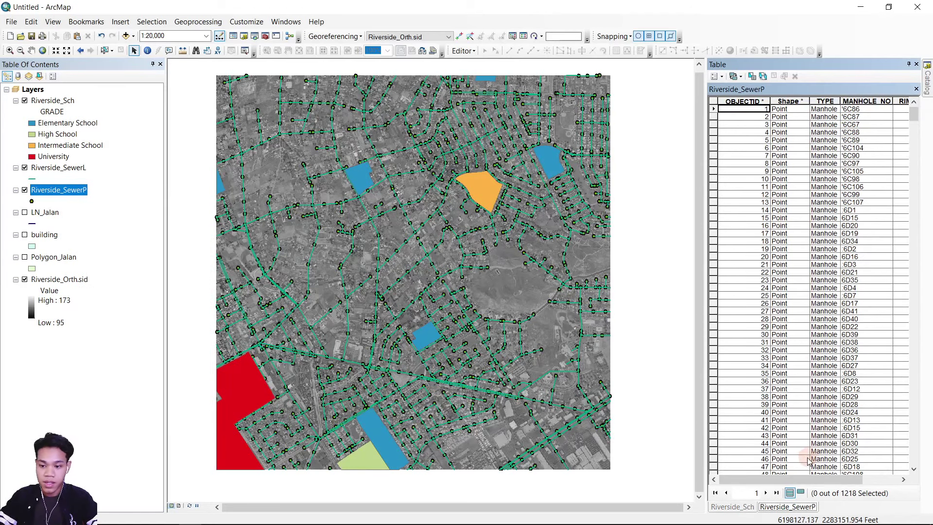
{"action": "scroll", "coordinate": [819, 154], "scroll_direction": "down", "scroll_amount": 20}
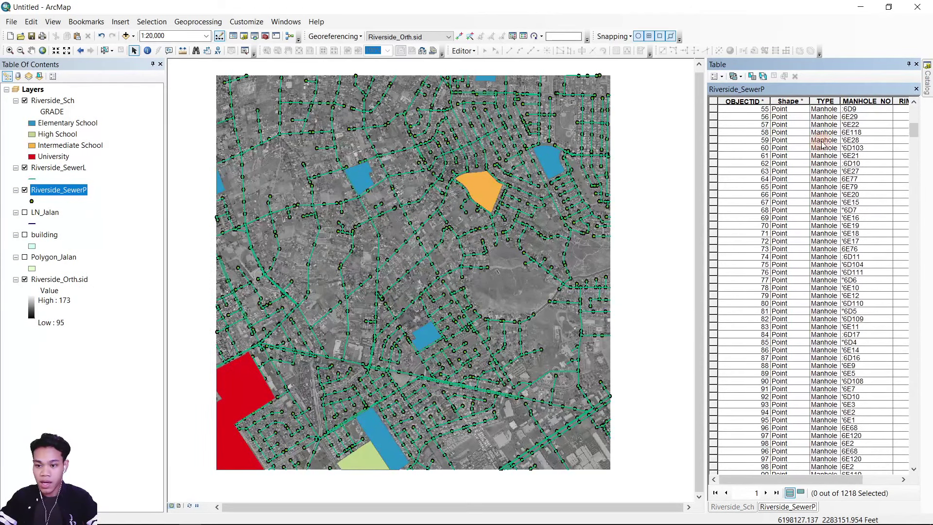
{"action": "left_click_drag", "start_coordinate": [911, 141], "coordinate": [905, 427]}
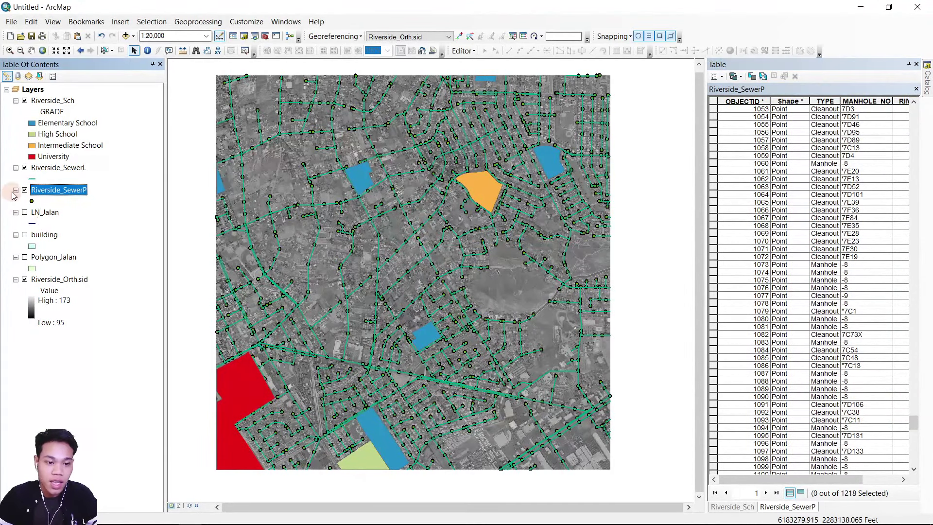
Step: Symbolize Riverside_SewerP by unique values of the TYPE field, adding all values and excluding the all other values class
{"action": "right_click", "coordinate": [50, 195]}
{"action": "left_click", "coordinate": [101, 432]}
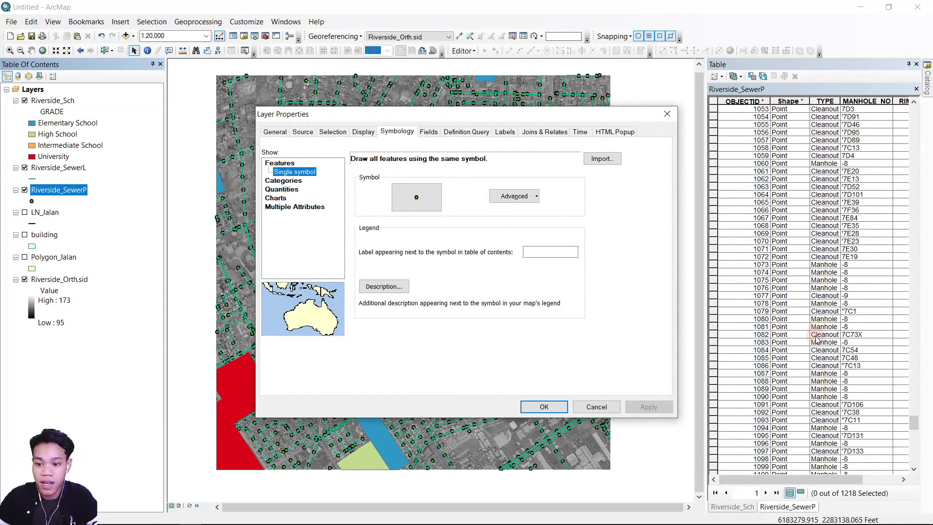
{"action": "left_click", "coordinate": [280, 181]}
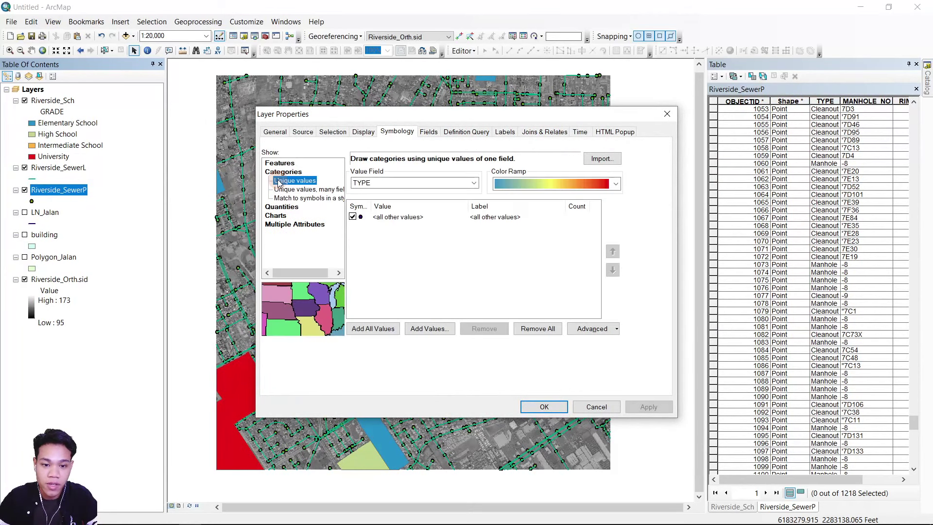
{"action": "left_click", "coordinate": [401, 184]}
{"action": "left_click", "coordinate": [370, 193]}
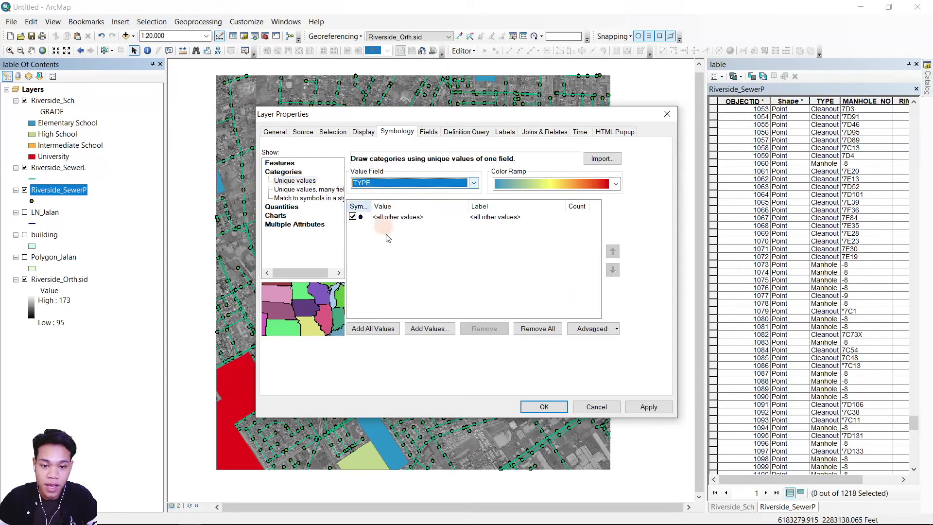
{"action": "left_click", "coordinate": [378, 328]}
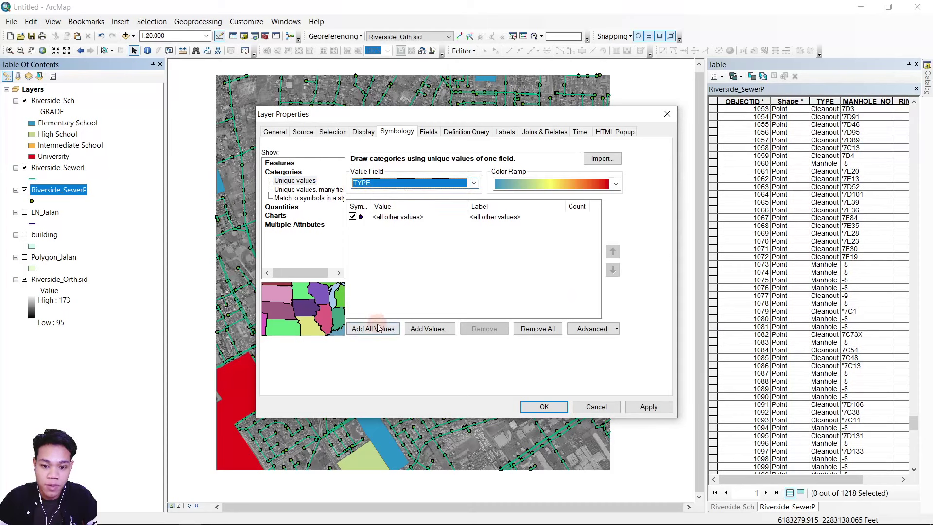
{"action": "left_click", "coordinate": [352, 217]}
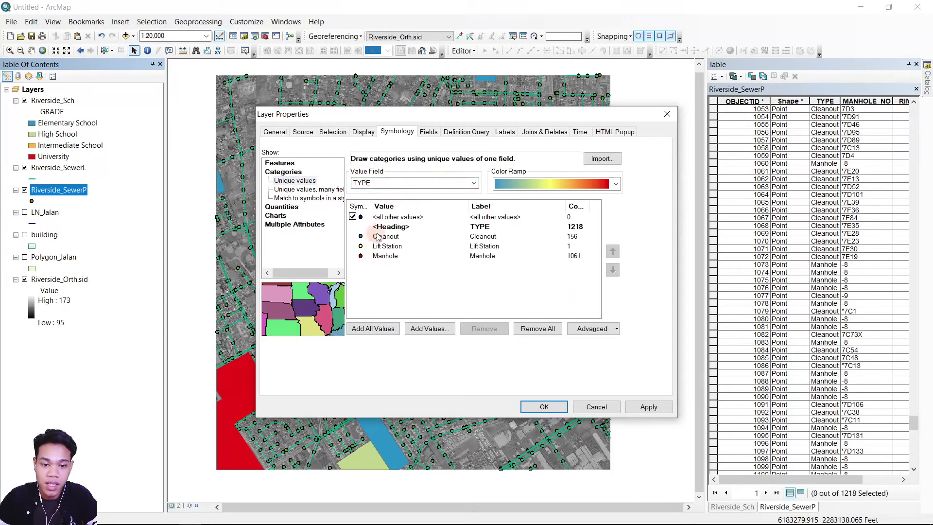
{"action": "left_click", "coordinate": [353, 218]}
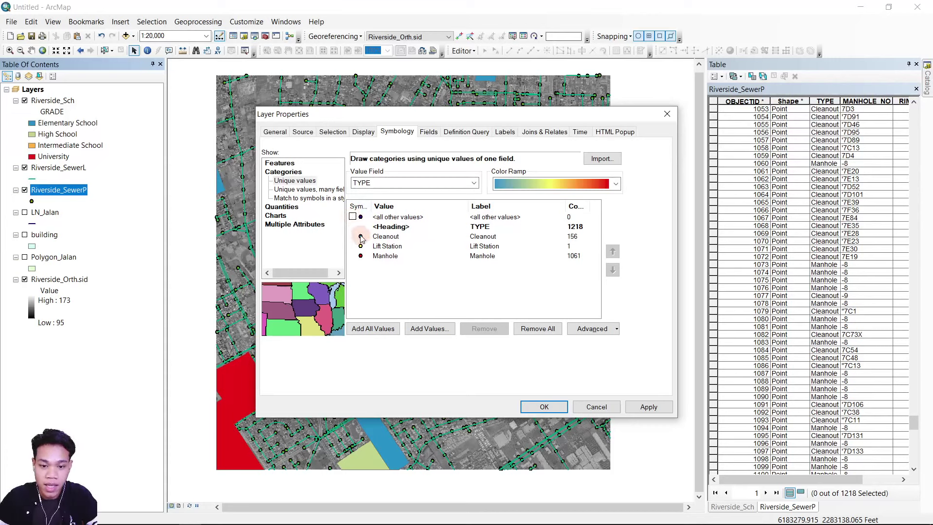
Step: Set the Cleanout class symbol of Riverside_SewerP to size 6
{"action": "double_click", "coordinate": [361, 238]}
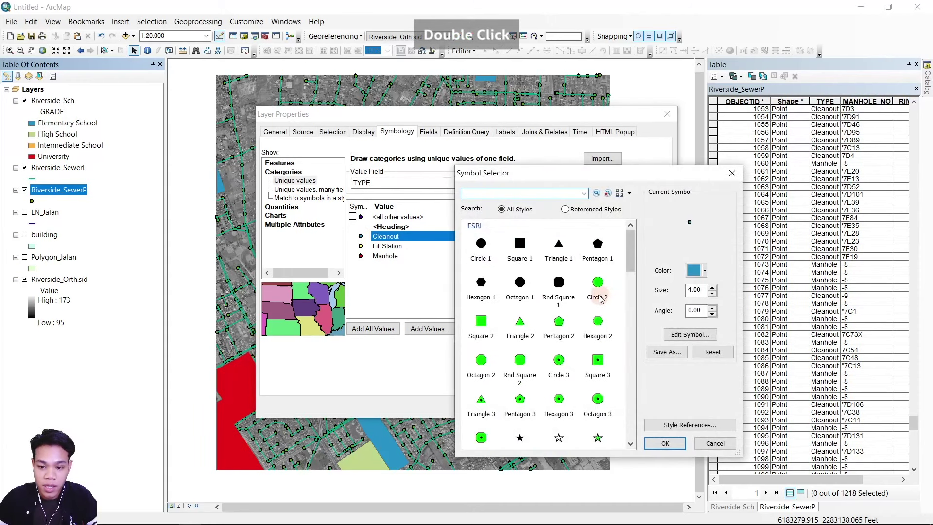
{"action": "scroll", "coordinate": [597, 299], "scroll_direction": "down", "scroll_amount": 5}
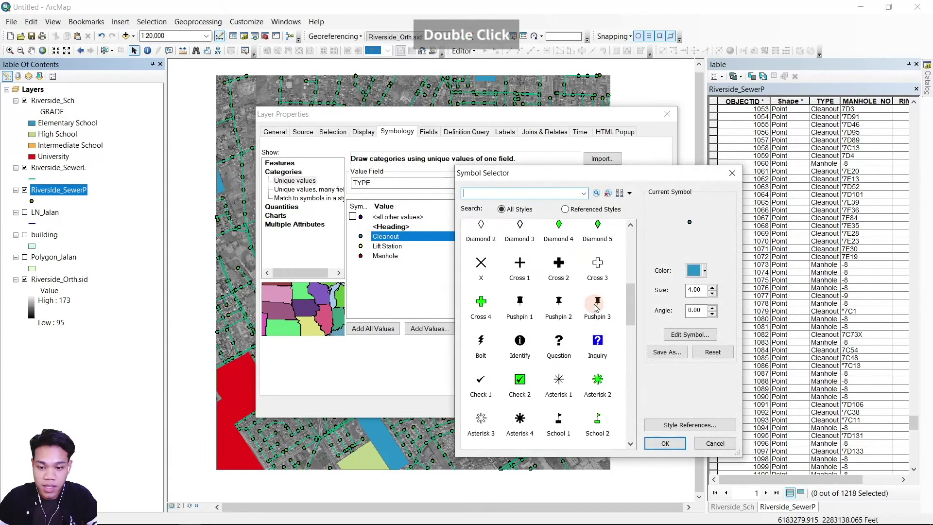
{"action": "left_click", "coordinate": [712, 288]}
{"action": "left_click", "coordinate": [712, 288]}
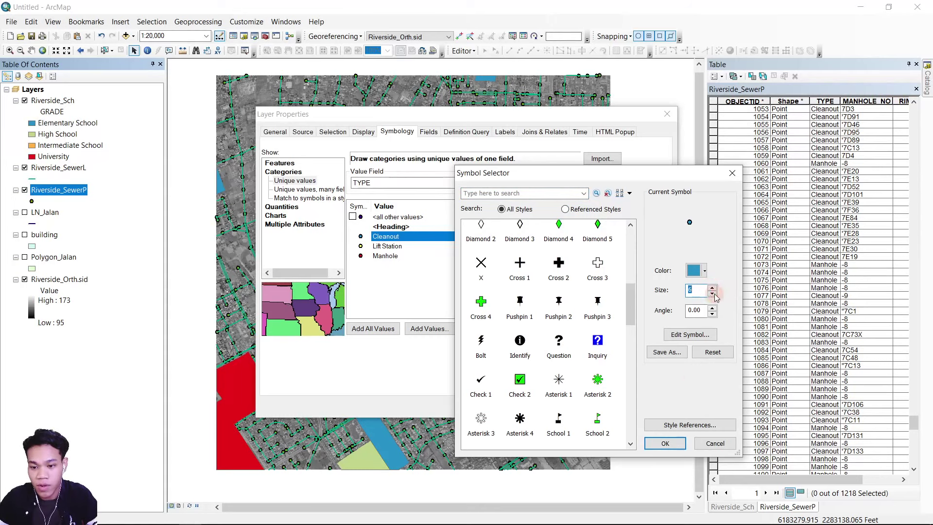
{"action": "left_click", "coordinate": [665, 444]}
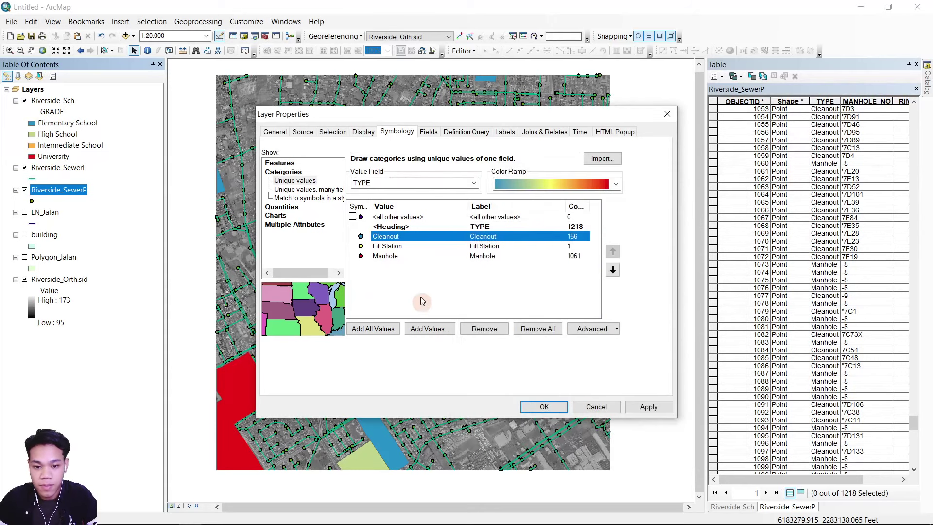
Step: Search the symbols for STATION and assign the Civic RV Dump Station symbol to the Lift Station class
{"action": "double_click", "coordinate": [361, 246]}
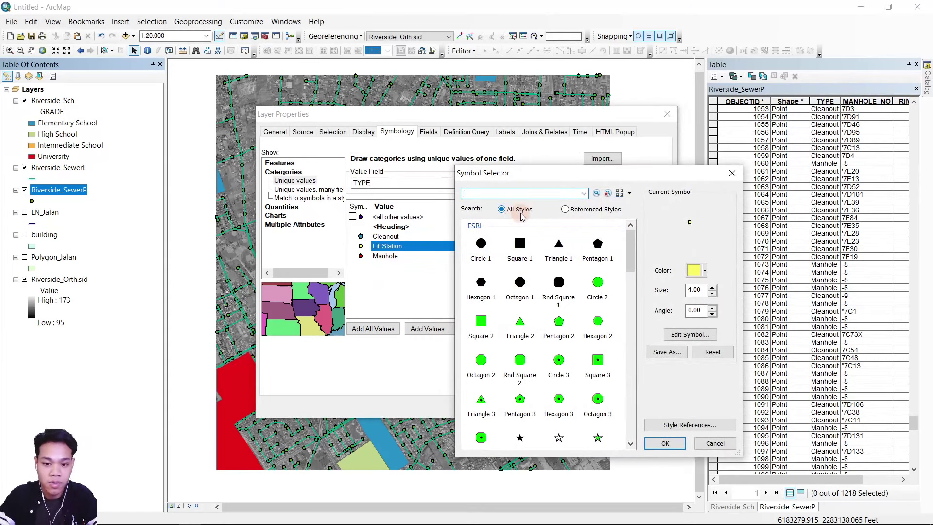
{"action": "type", "text": "STATION"}
{"action": "key", "text": "Return"}
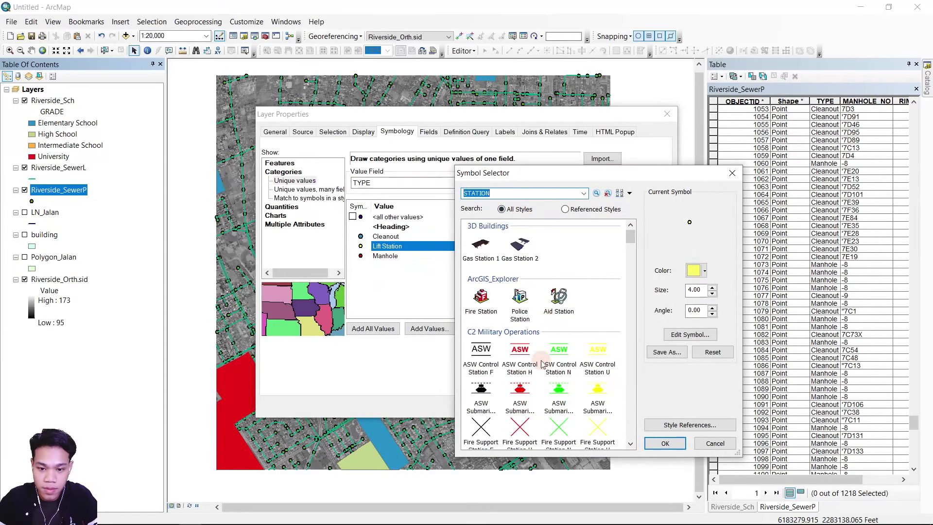
{"action": "scroll", "coordinate": [603, 353], "scroll_direction": "down", "scroll_amount": 10}
{"action": "scroll", "coordinate": [602, 352], "scroll_direction": "down", "scroll_amount": 4}
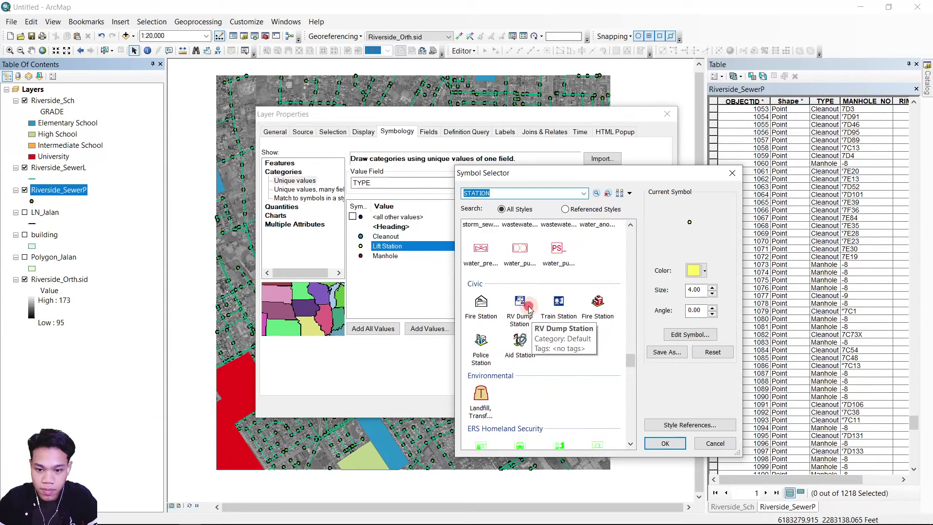
{"action": "left_click", "coordinate": [520, 303]}
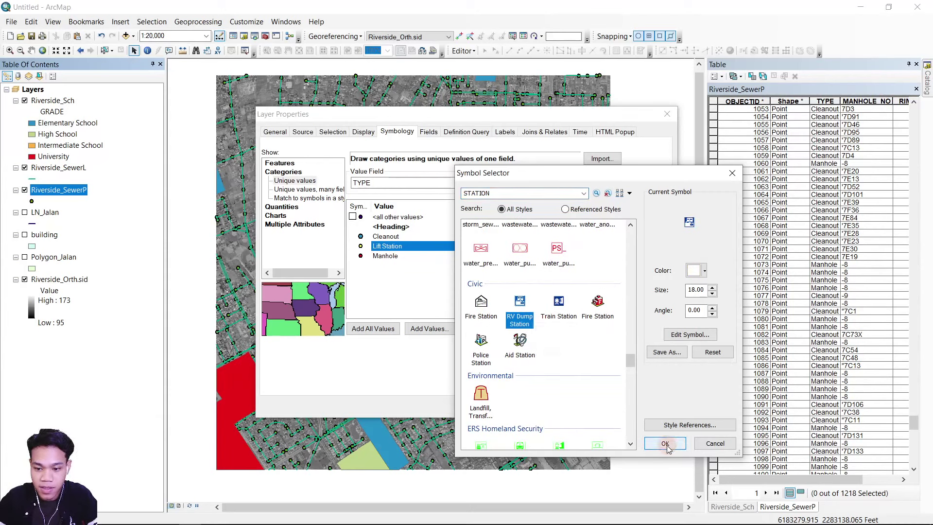
{"action": "left_click", "coordinate": [665, 444]}
Step: Search the symbols for MANHOLE, assign the Environmental Manhole symbol to the Manhole class, and accept the layer properties
{"action": "left_click", "coordinate": [362, 281]}
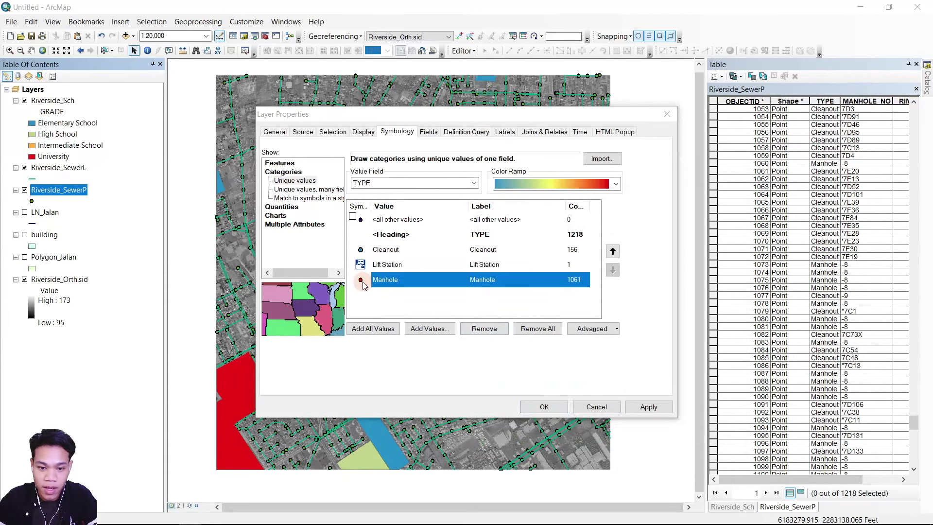
{"action": "double_click", "coordinate": [362, 282]}
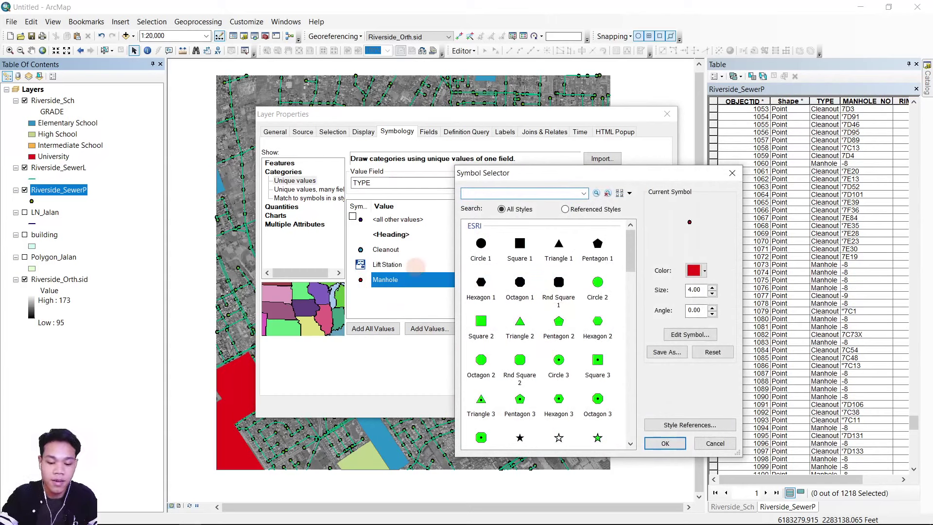
{"action": "type", "text": "MAN"}
{"action": "key", "text": "Return"}
{"action": "scroll", "coordinate": [532, 324], "scroll_direction": "down", "scroll_amount": 3}
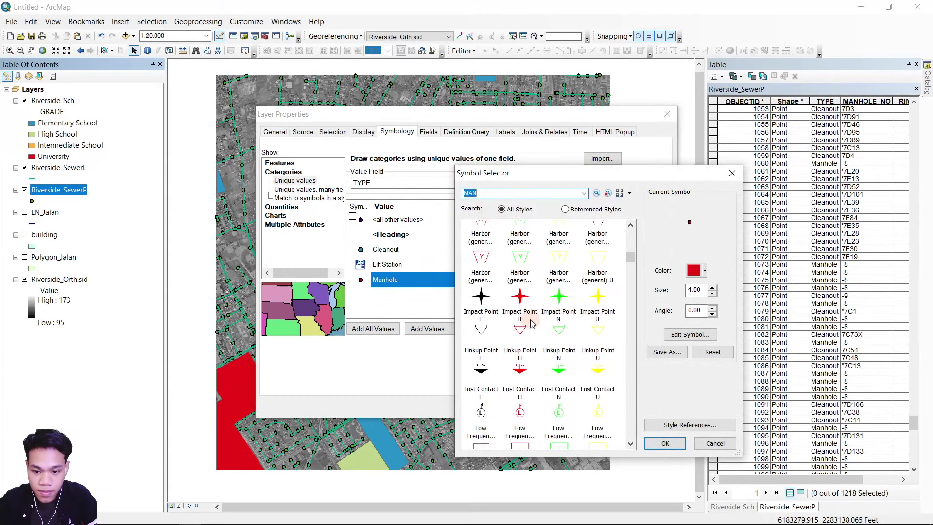
{"action": "left_click", "coordinate": [503, 193]}
{"action": "type", "text": "HOLE"}
{"action": "key", "text": "Return"}
{"action": "scroll", "coordinate": [596, 358], "scroll_direction": "down", "scroll_amount": 10}
{"action": "left_click", "coordinate": [560, 335]}
{"action": "left_click", "coordinate": [486, 237]}
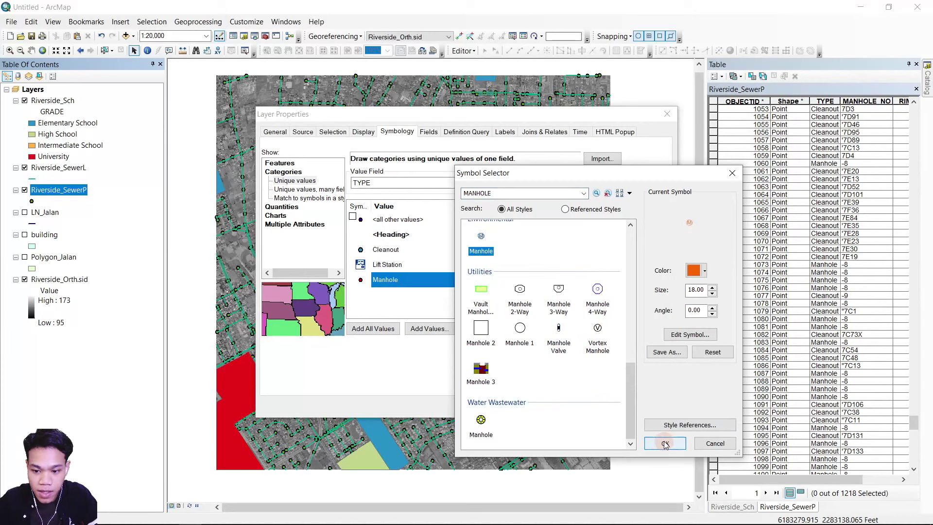
{"action": "left_click", "coordinate": [665, 444]}
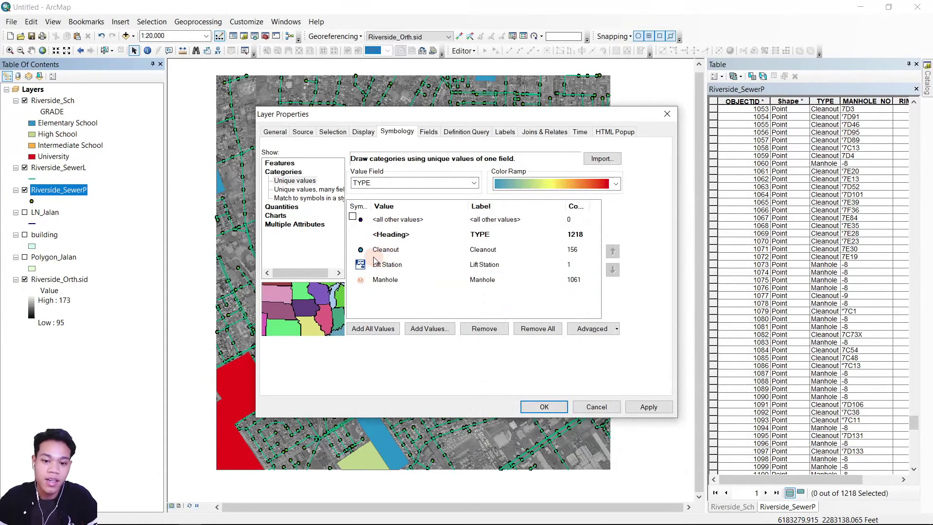
{"action": "left_click", "coordinate": [544, 407]}
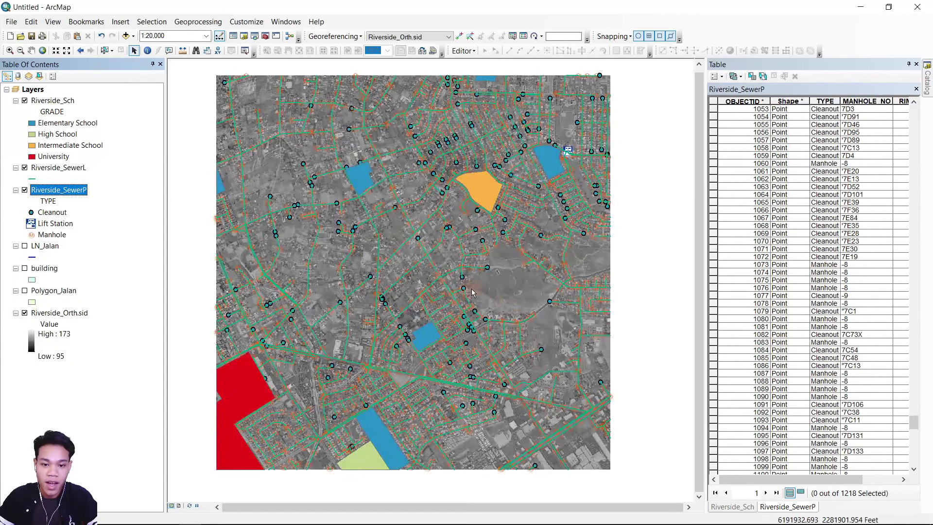
Step: Hide the Riverside_Orth.sid image, then open the Riverside_SewerL attribute table and sort it by MAIN_TYPE
{"action": "left_click", "coordinate": [26, 314]}
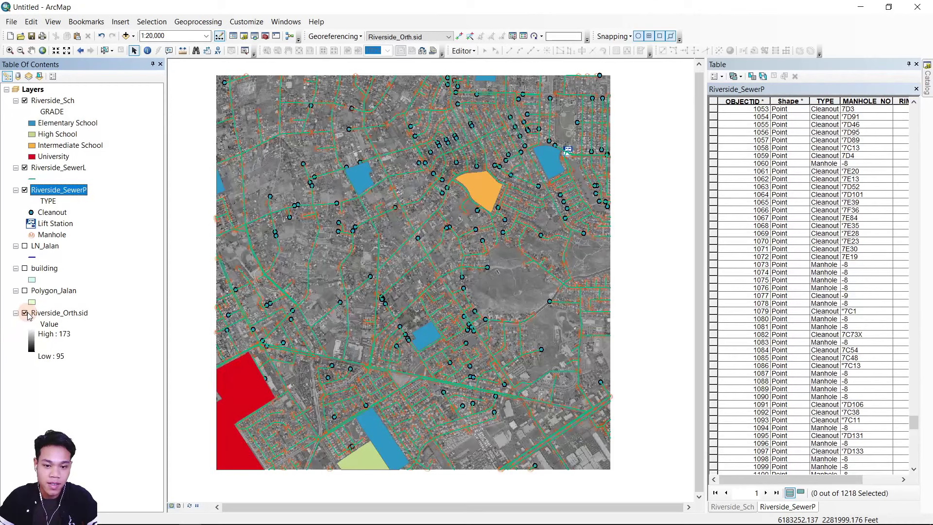
{"action": "right_click", "coordinate": [46, 170]}
{"action": "left_click", "coordinate": [73, 203]}
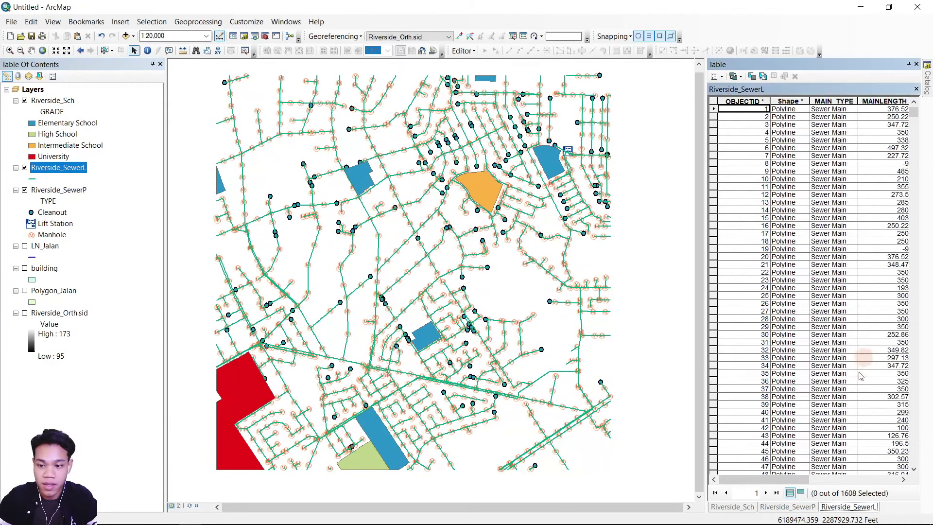
{"action": "scroll", "coordinate": [826, 413], "scroll_direction": "down", "scroll_amount": 20}
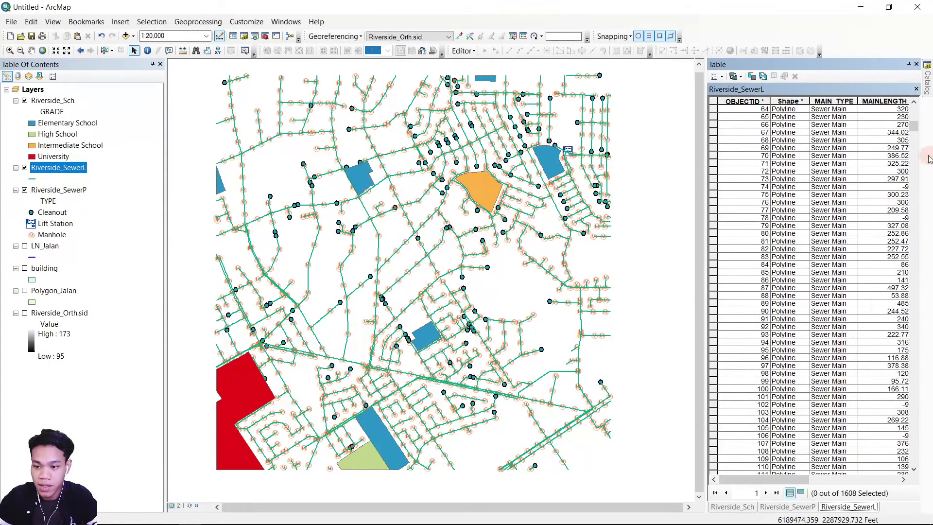
{"action": "left_click_drag", "start_coordinate": [913, 130], "coordinate": [901, 92]}
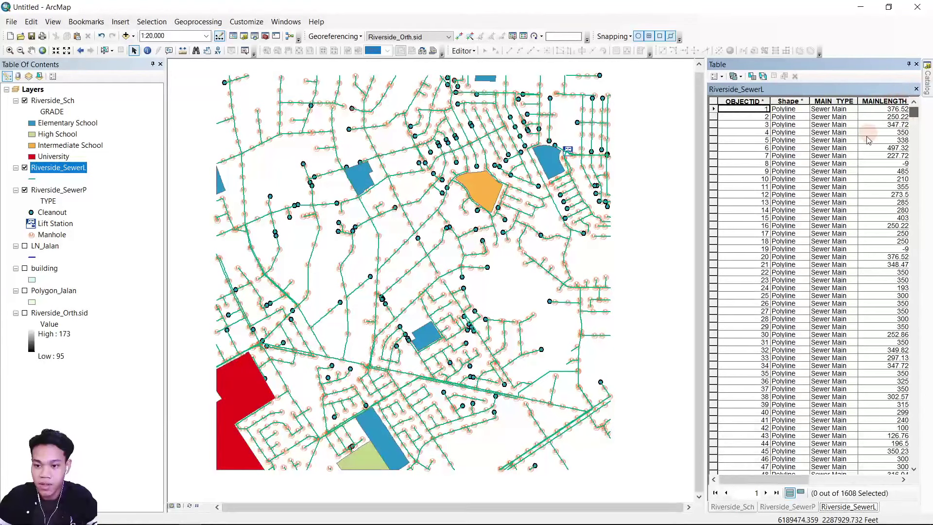
{"action": "double_click", "coordinate": [833, 100]}
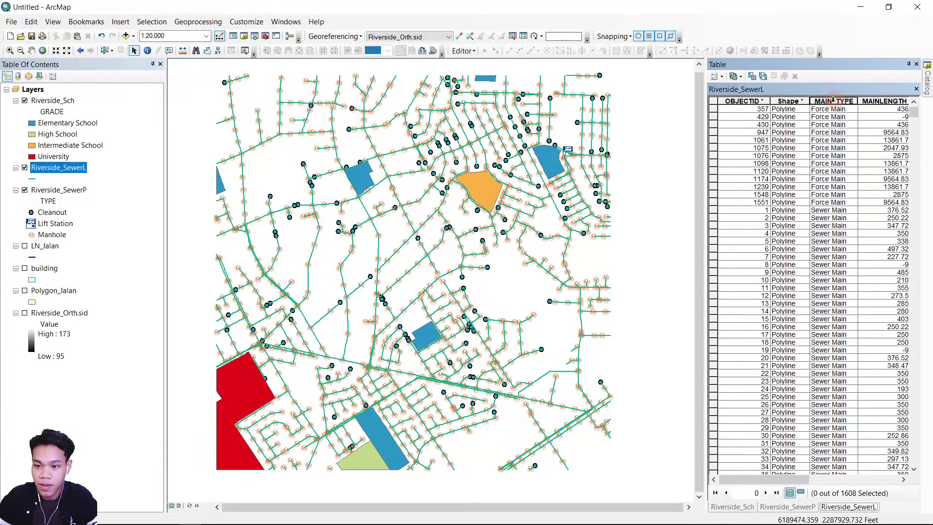
Step: Symbolize Riverside_SewerL by unique values of the MAIN_TYPE field, adding all values and excluding the all other values class
{"action": "right_click", "coordinate": [61, 172]}
{"action": "left_click", "coordinate": [125, 407]}
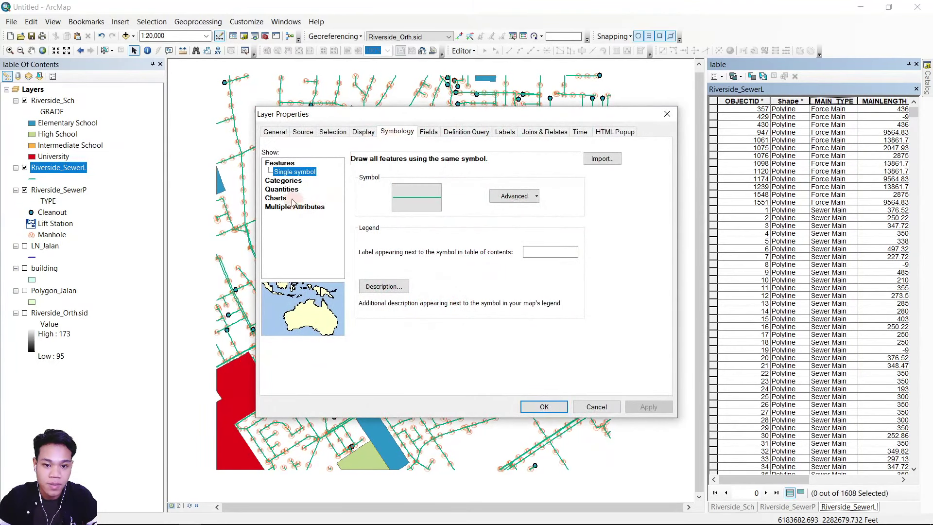
{"action": "left_click", "coordinate": [283, 180]}
{"action": "left_click", "coordinate": [410, 183]}
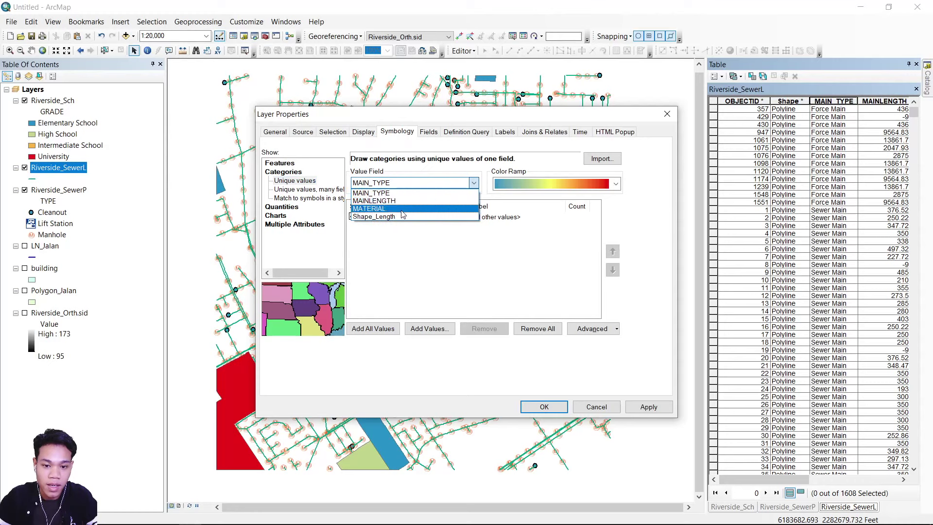
{"action": "left_click", "coordinate": [371, 193]}
{"action": "left_click", "coordinate": [353, 217]}
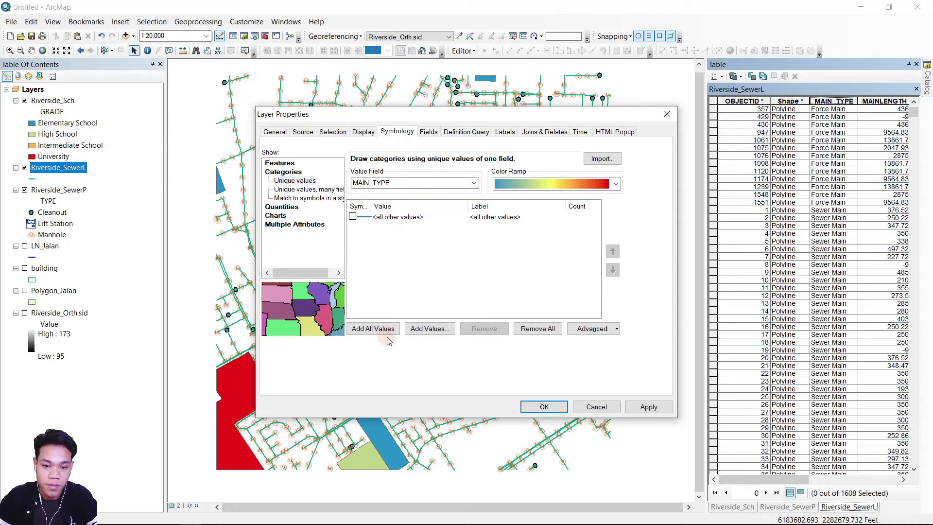
{"action": "left_click", "coordinate": [373, 328]}
{"action": "left_click", "coordinate": [379, 247]}
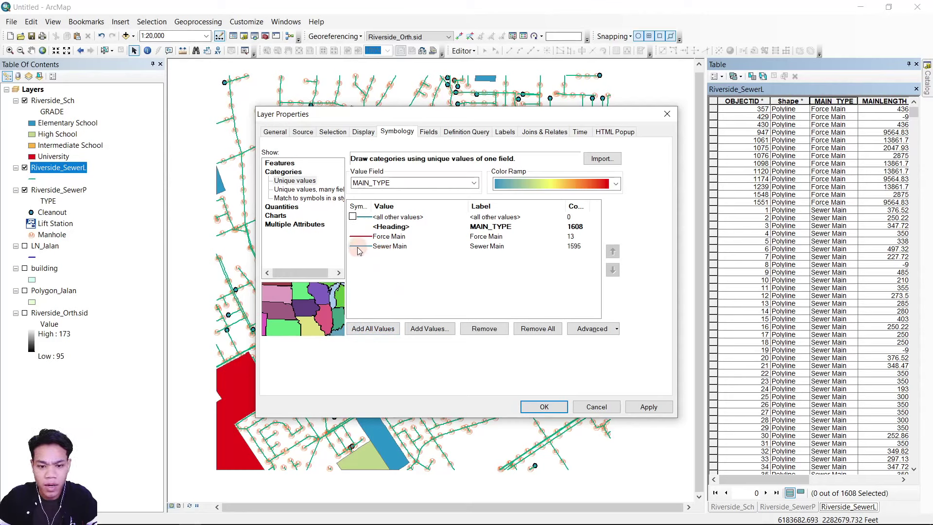
Step: Assign the Major Road line symbol to the Sewer Main class and accept the layer properties
{"action": "double_click", "coordinate": [358, 248]}
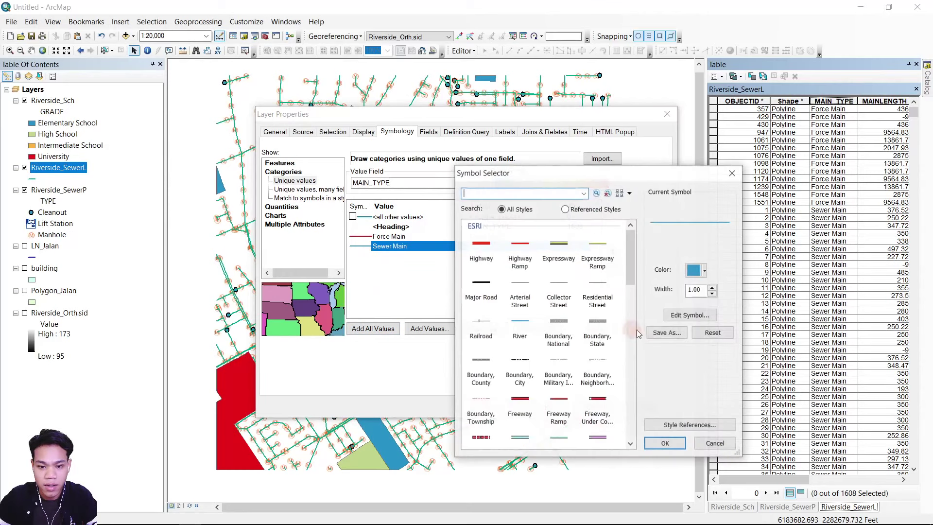
{"action": "left_click", "coordinate": [481, 289]}
{"action": "left_click", "coordinate": [681, 444]}
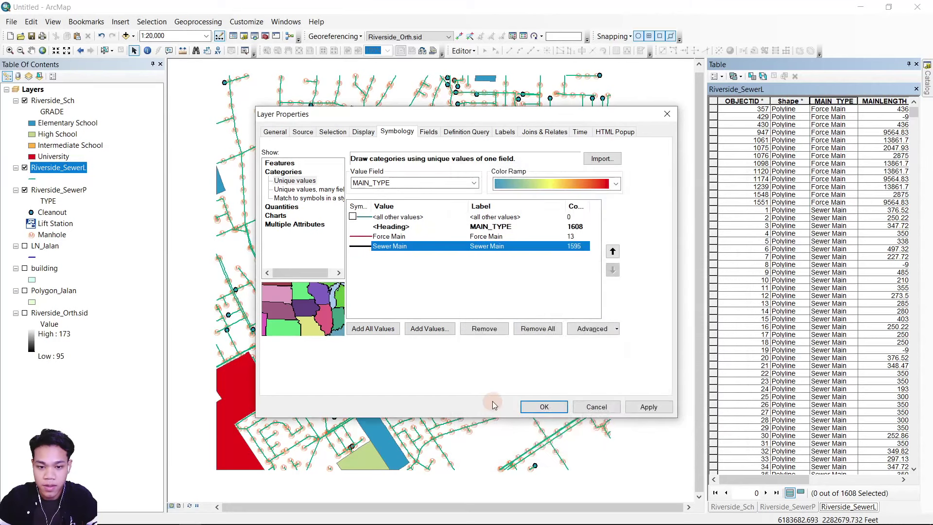
{"action": "left_click", "coordinate": [538, 406]}
Step: Restyle the Sewer Main class with the Boundary, County line symbol and move Riverside_SewerL below Riverside_SewerP in the layer order
{"action": "left_click", "coordinate": [32, 200]}
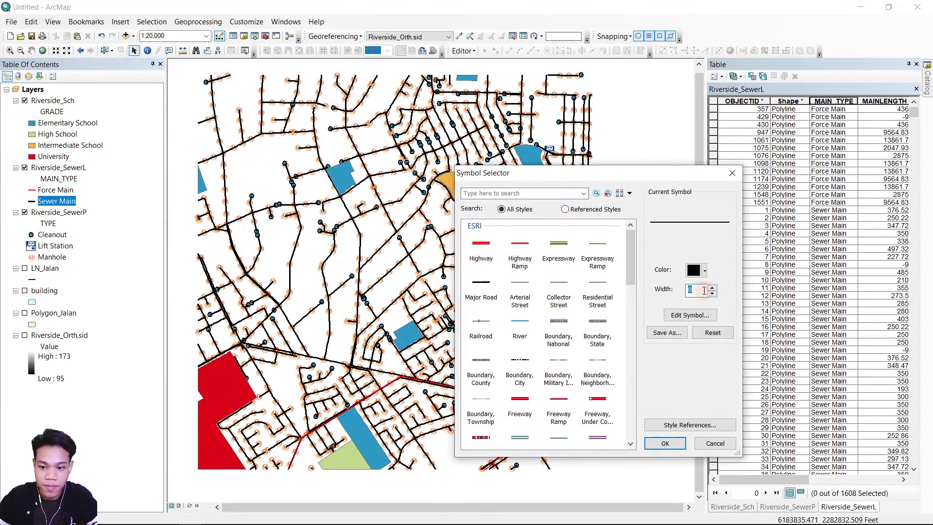
{"action": "left_click", "coordinate": [662, 443]}
{"action": "left_click", "coordinate": [32, 201]}
{"action": "left_click", "coordinate": [702, 267]}
{"action": "left_click", "coordinate": [554, 330]}
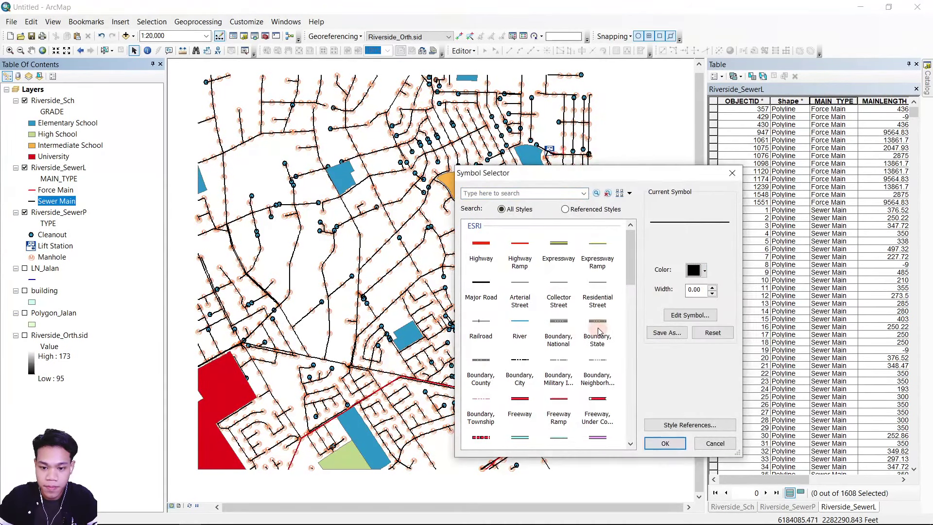
{"action": "left_click", "coordinate": [479, 377]}
{"action": "left_click", "coordinate": [662, 443]}
{"action": "left_click_drag", "start_coordinate": [59, 167], "coordinate": [62, 262]}
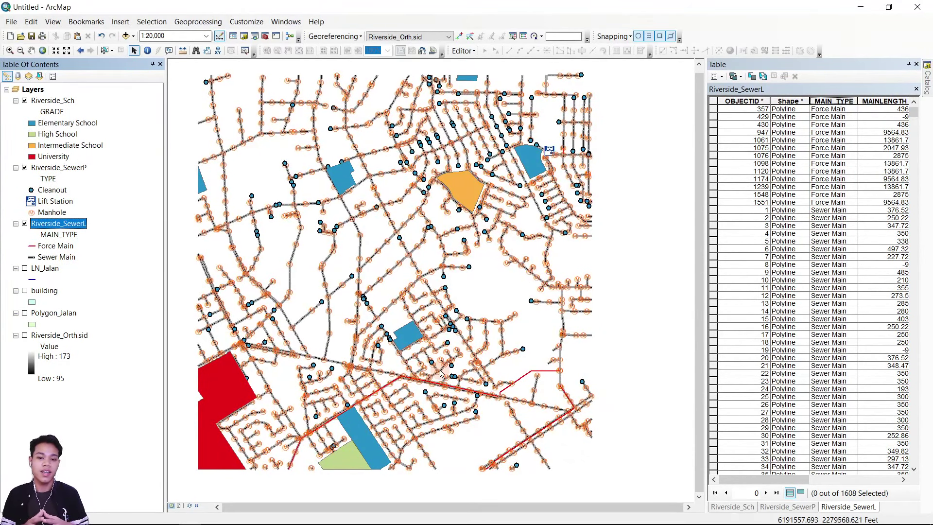